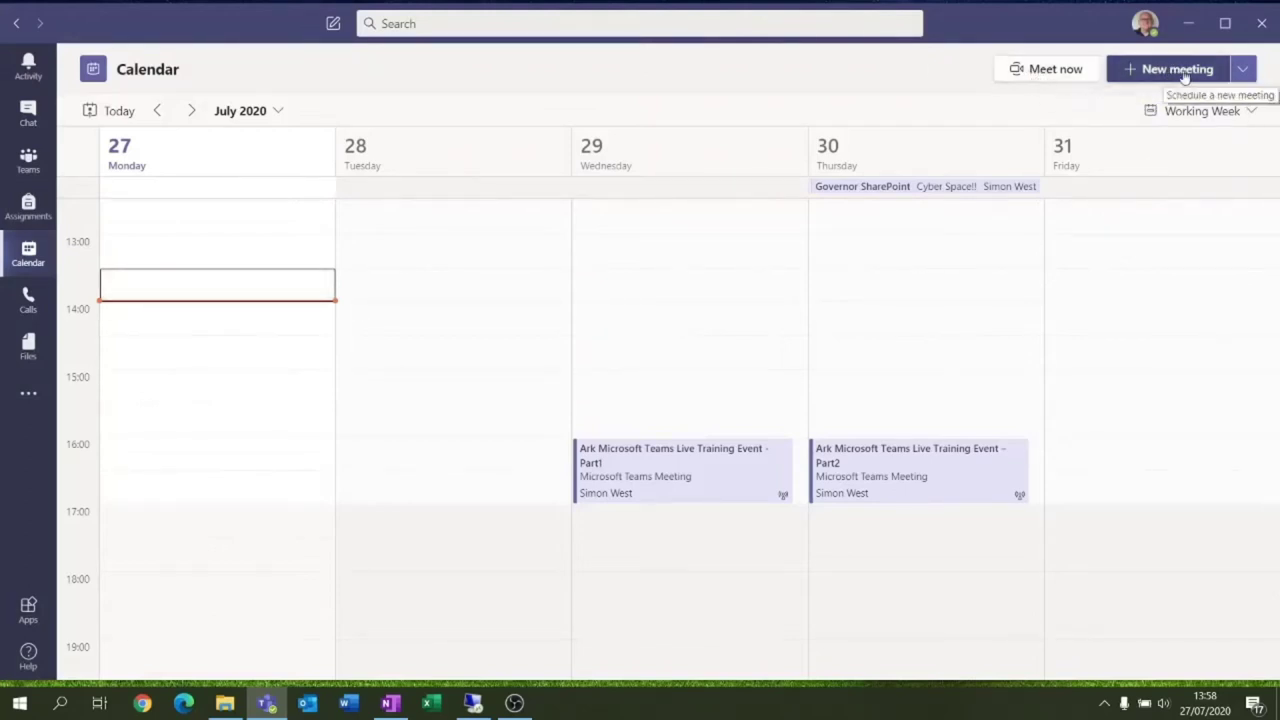
Create a new live event titled 'Teams Live Event Training'
click(1240, 72)
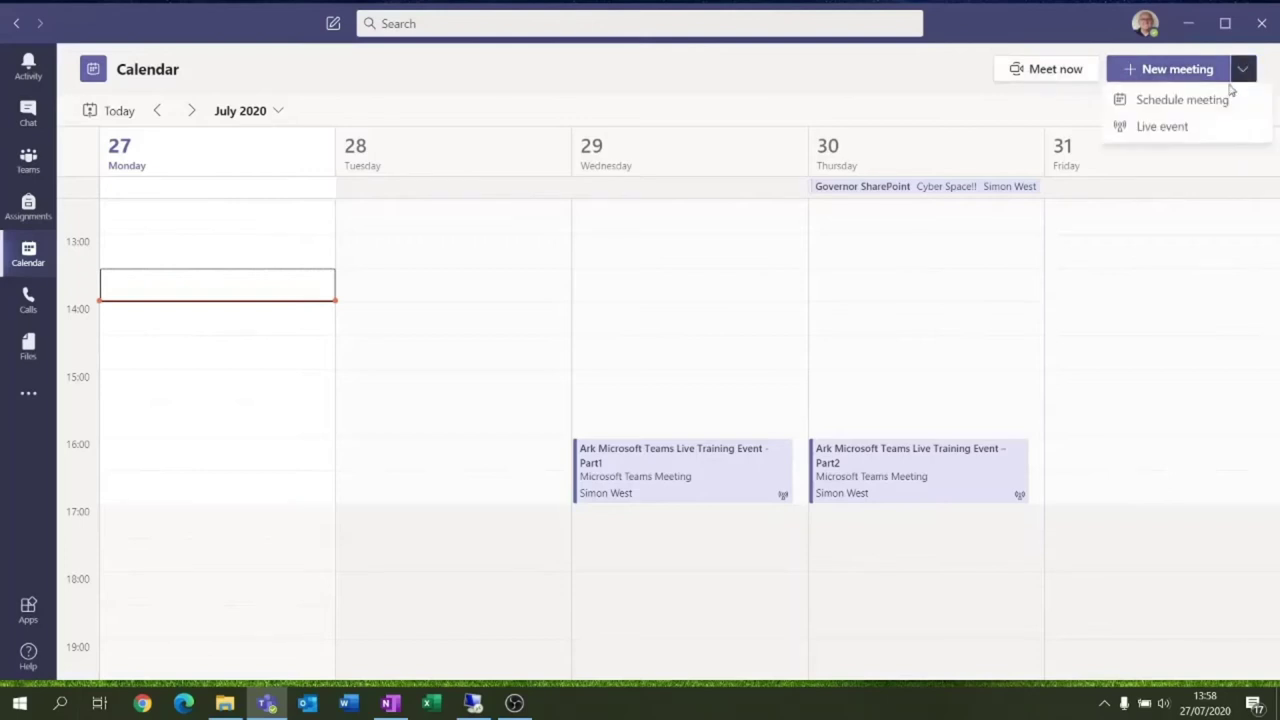
click(1165, 134)
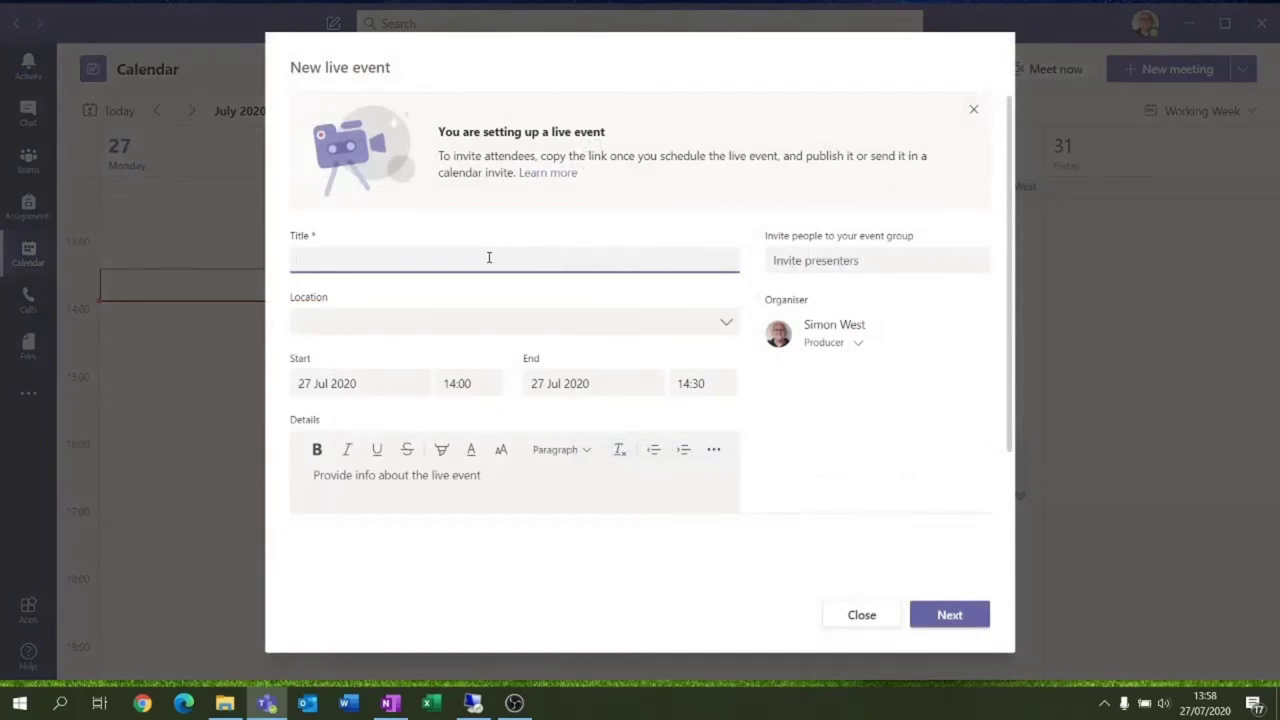
text(Teams Live Event Training)
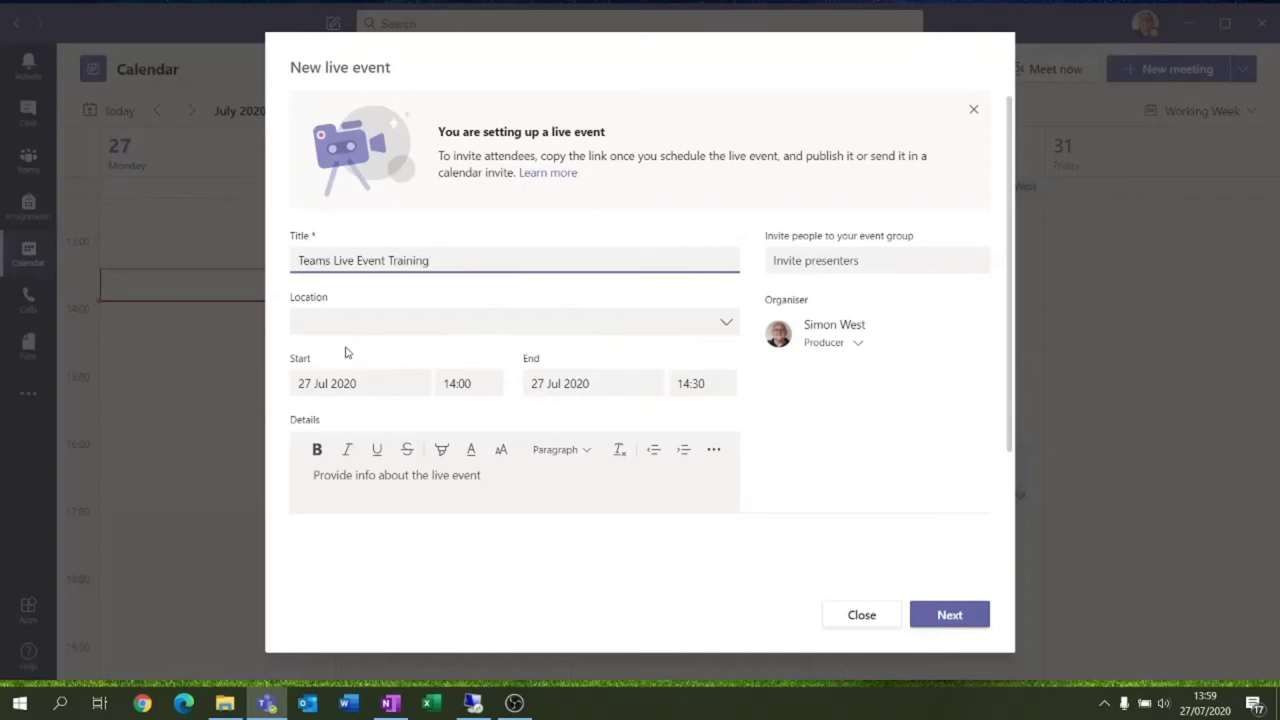
Set the start time to 14:30 and add the details 'This is part one of the Teams training, we will cover stuff.'
click(463, 385)
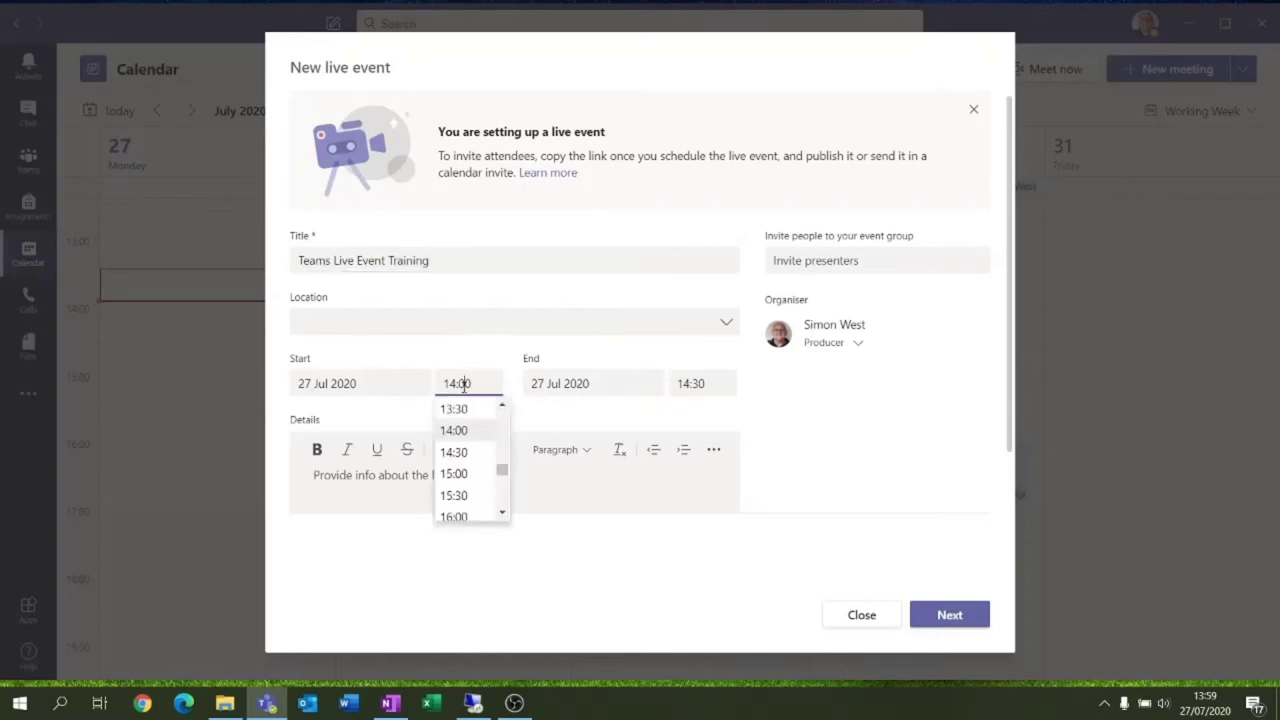
click(455, 453)
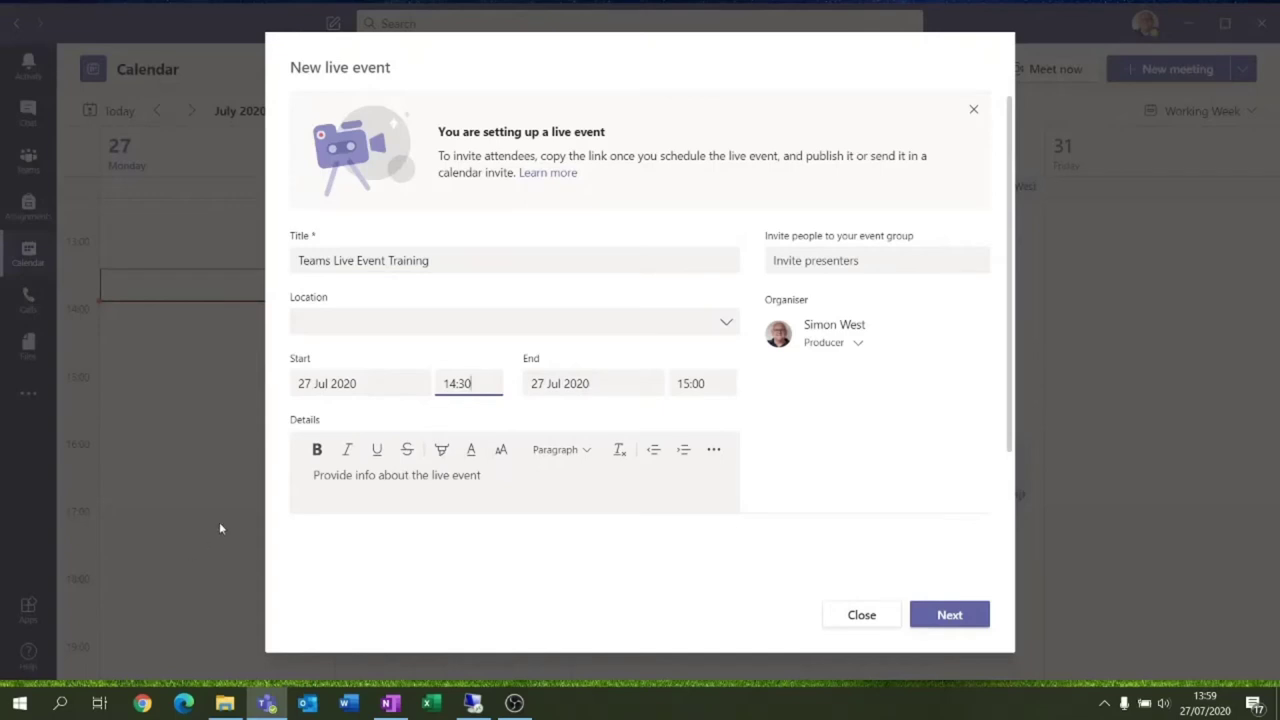
click(517, 484)
text(This)
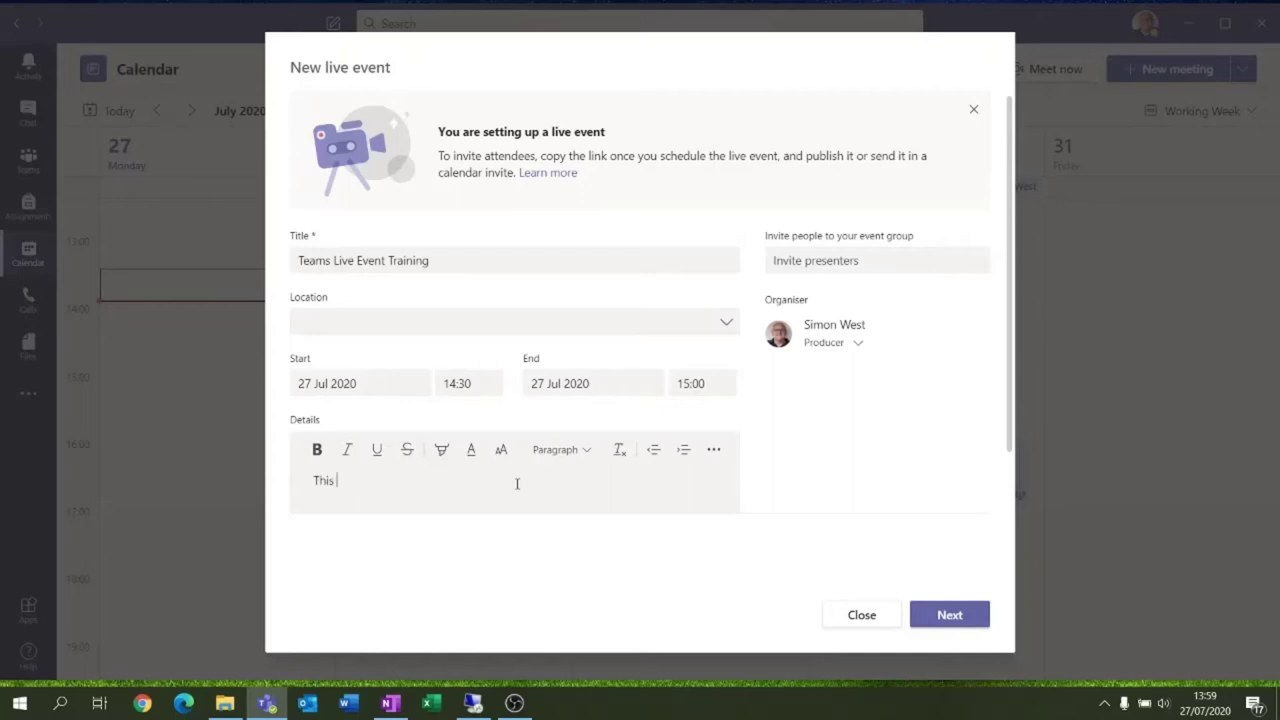
text( is part one of the Team)
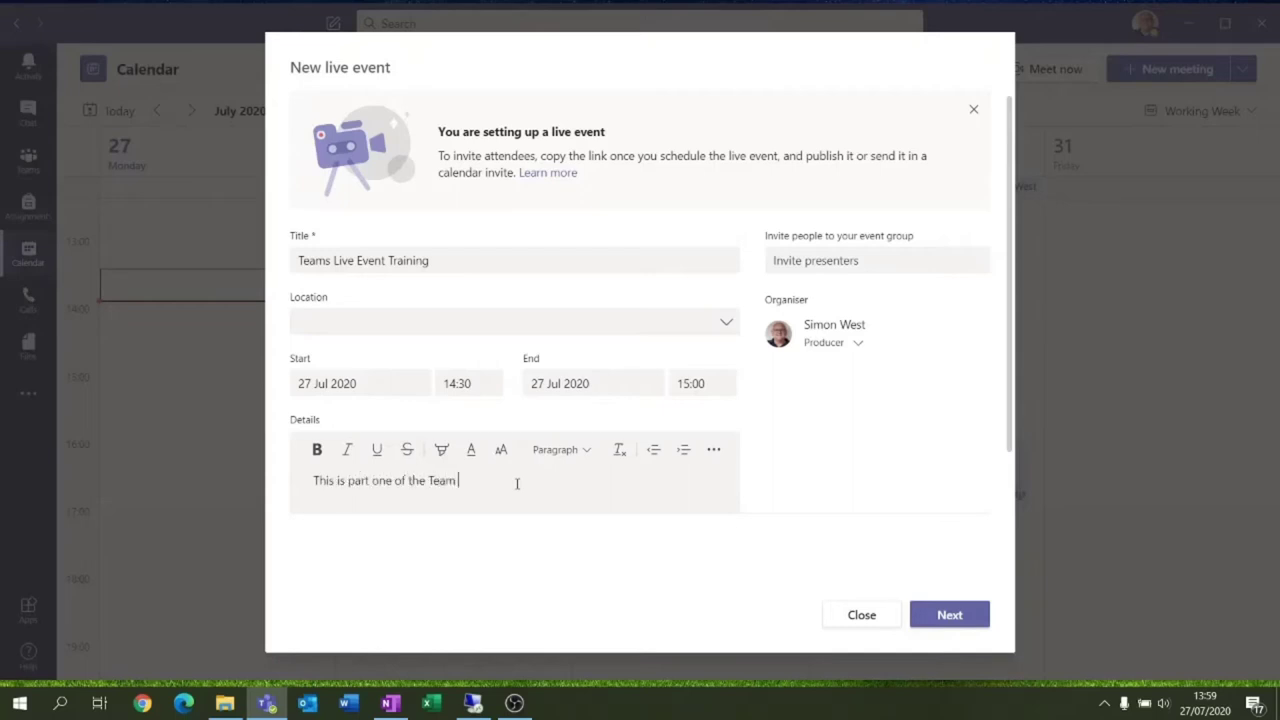
text(s training, we will cover stuff.)
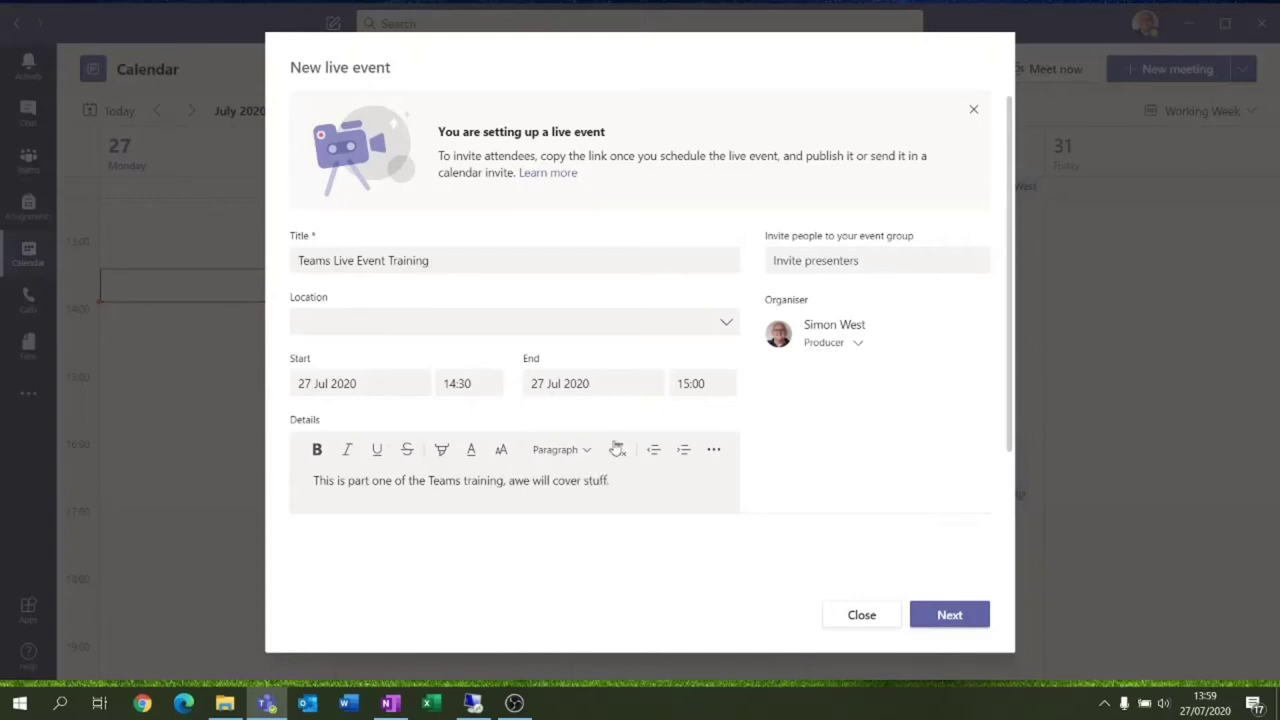
click(835, 262)
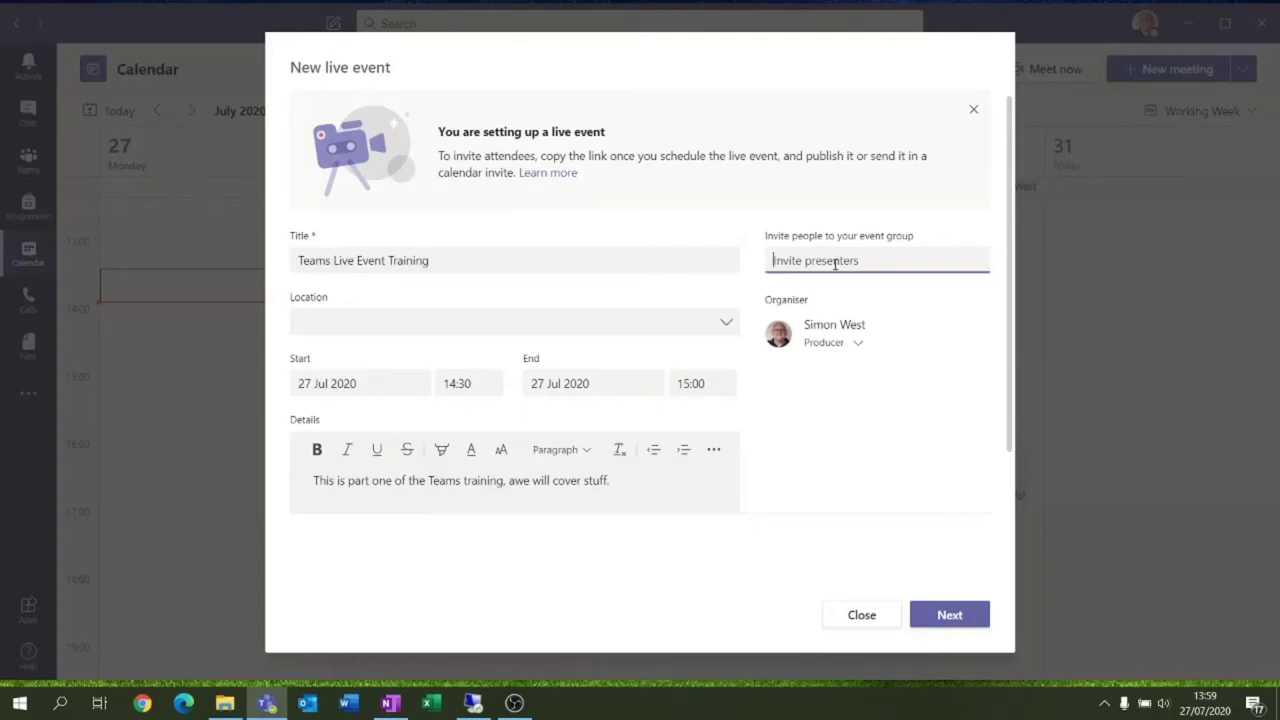
text(joe)
click(838, 304)
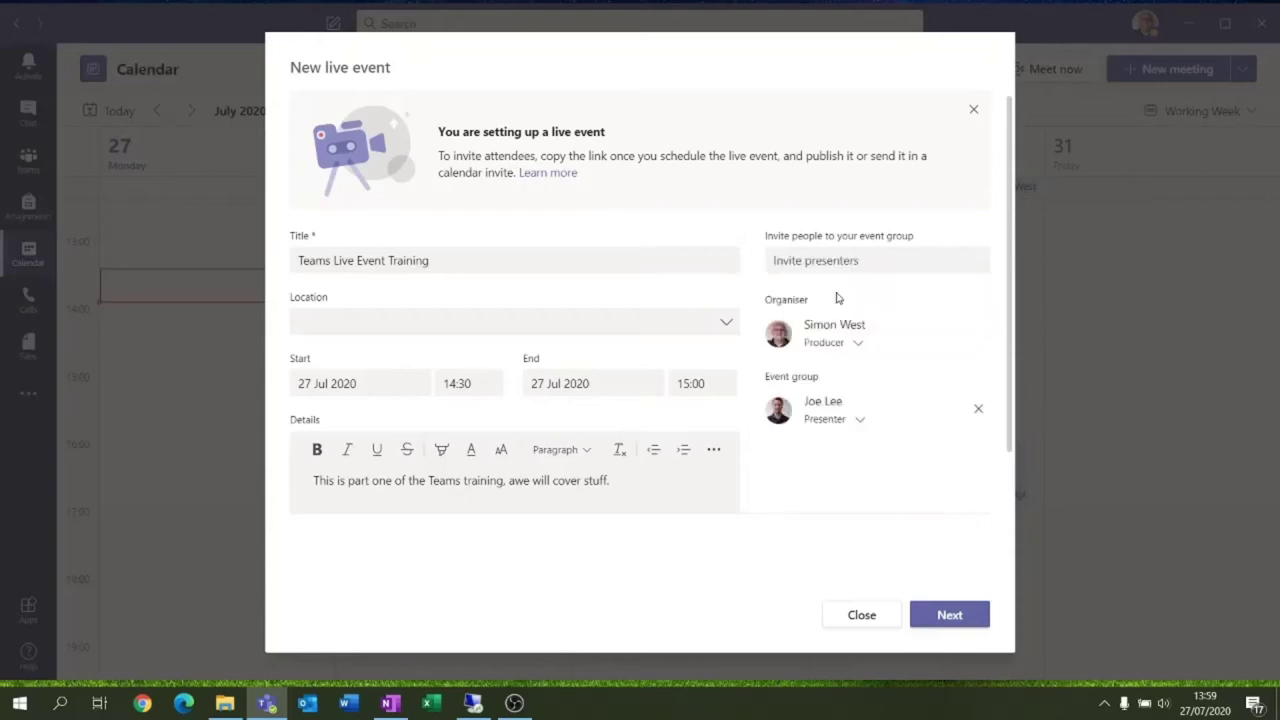
click(830, 422)
click(848, 458)
click(853, 428)
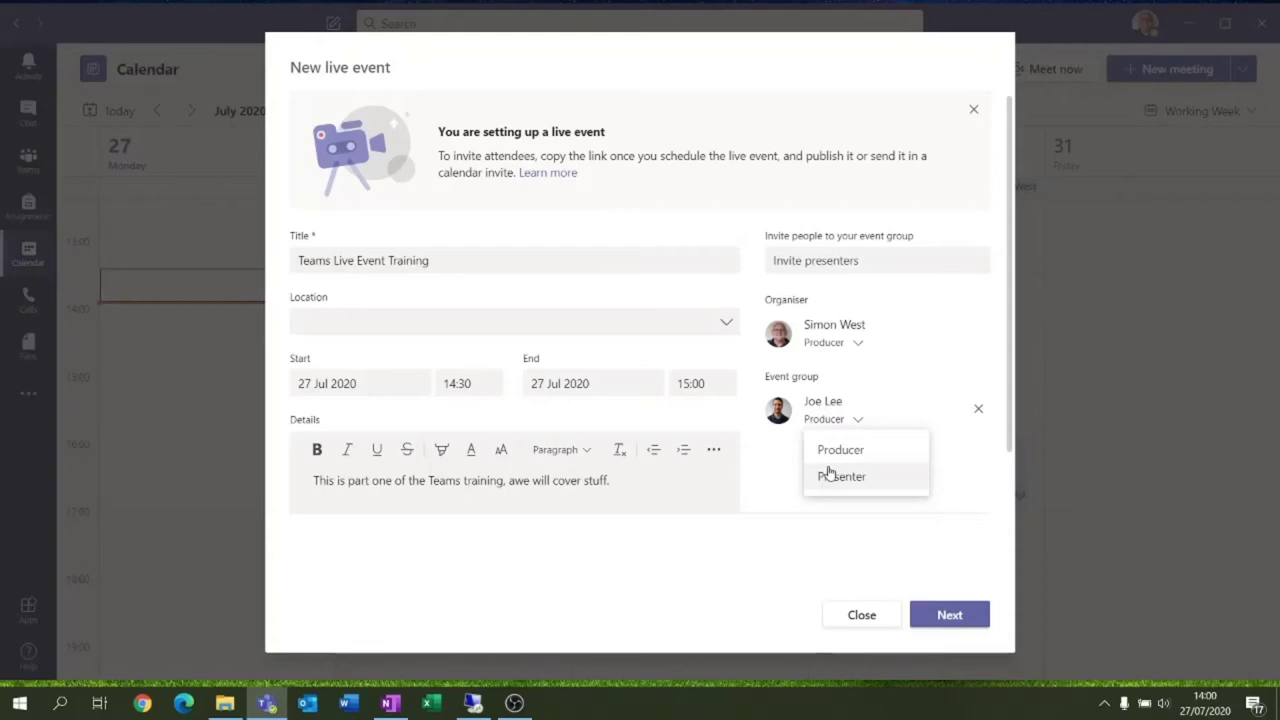
click(829, 474)
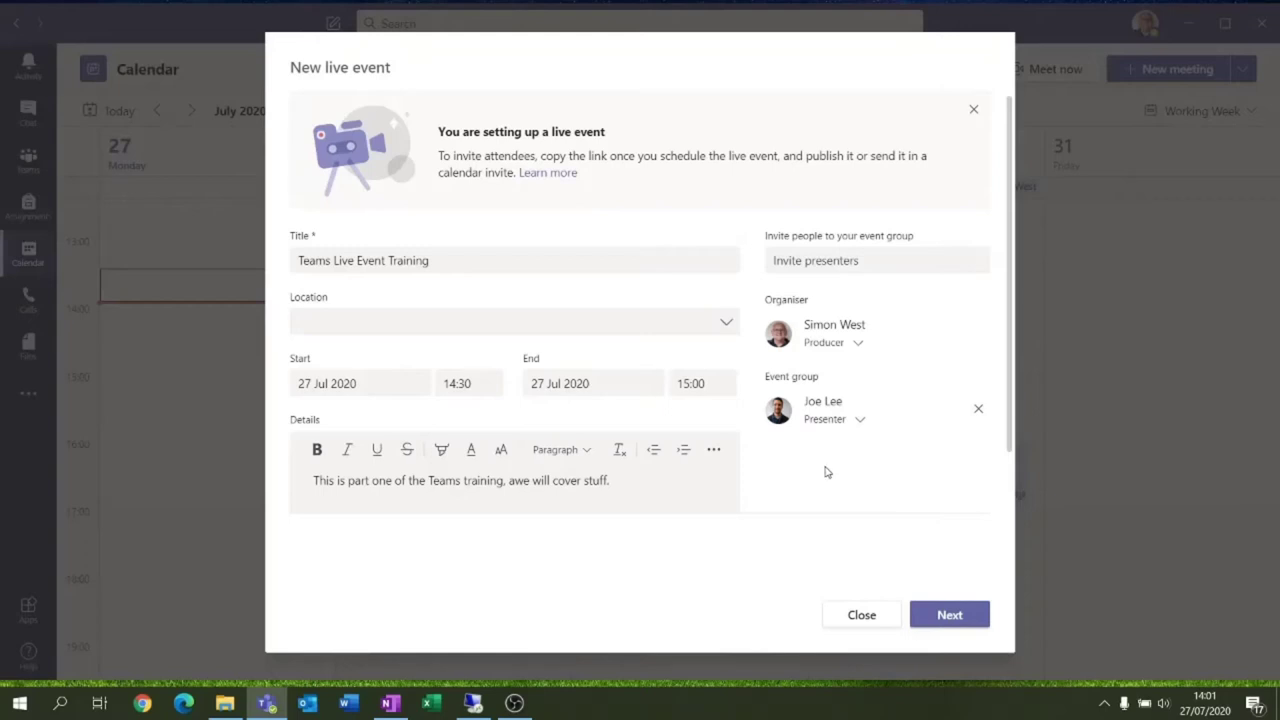
click(976, 413)
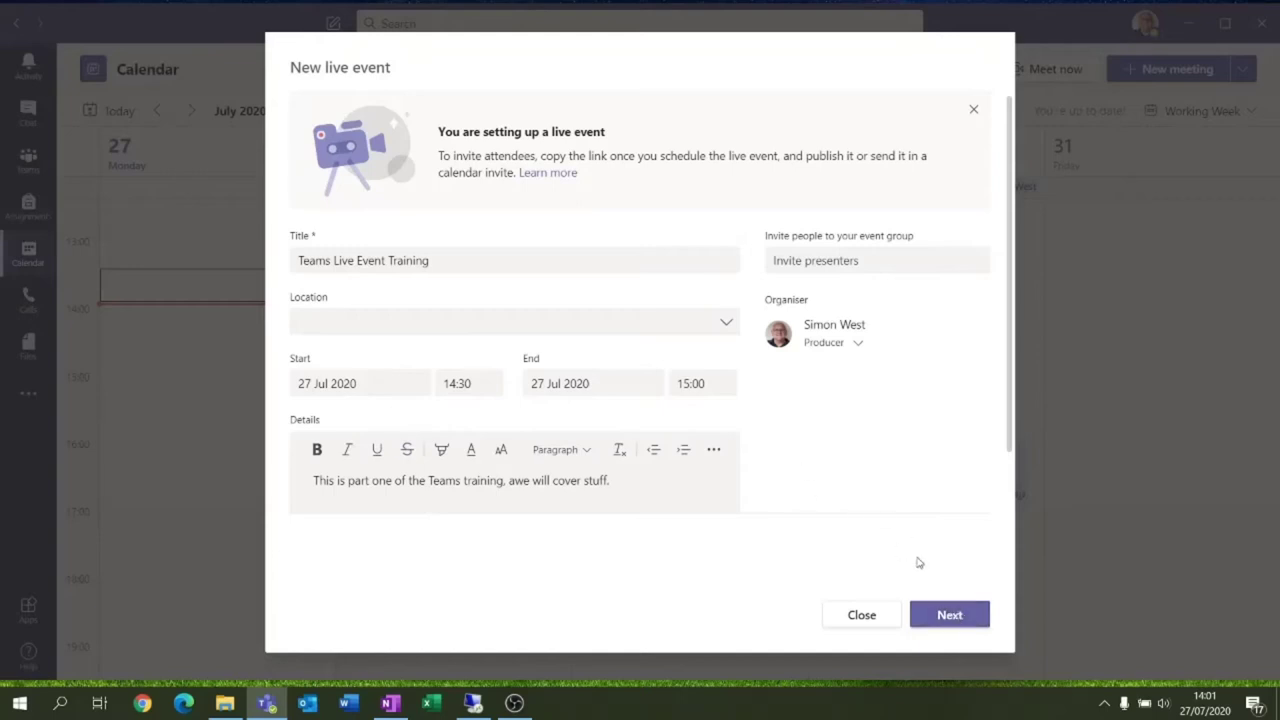
click(943, 617)
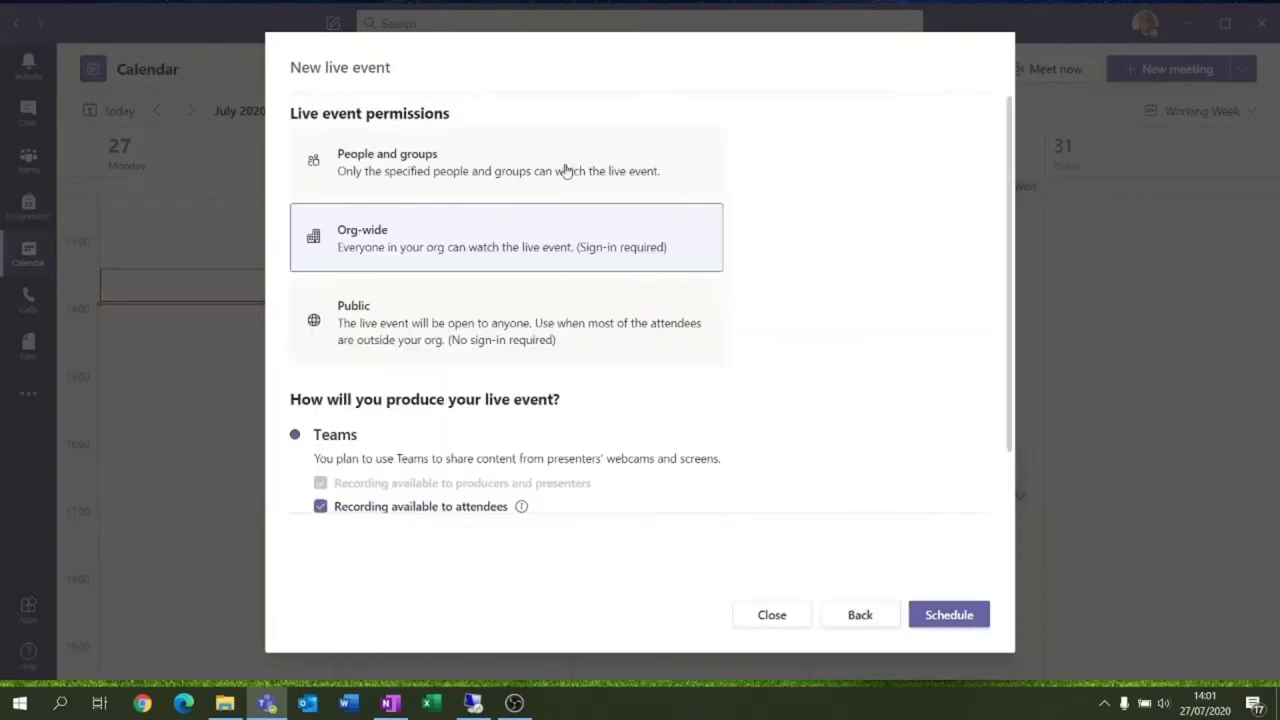
Try the live event permission options, ending on People and groups
click(399, 172)
click(382, 252)
click(376, 298)
click(384, 182)
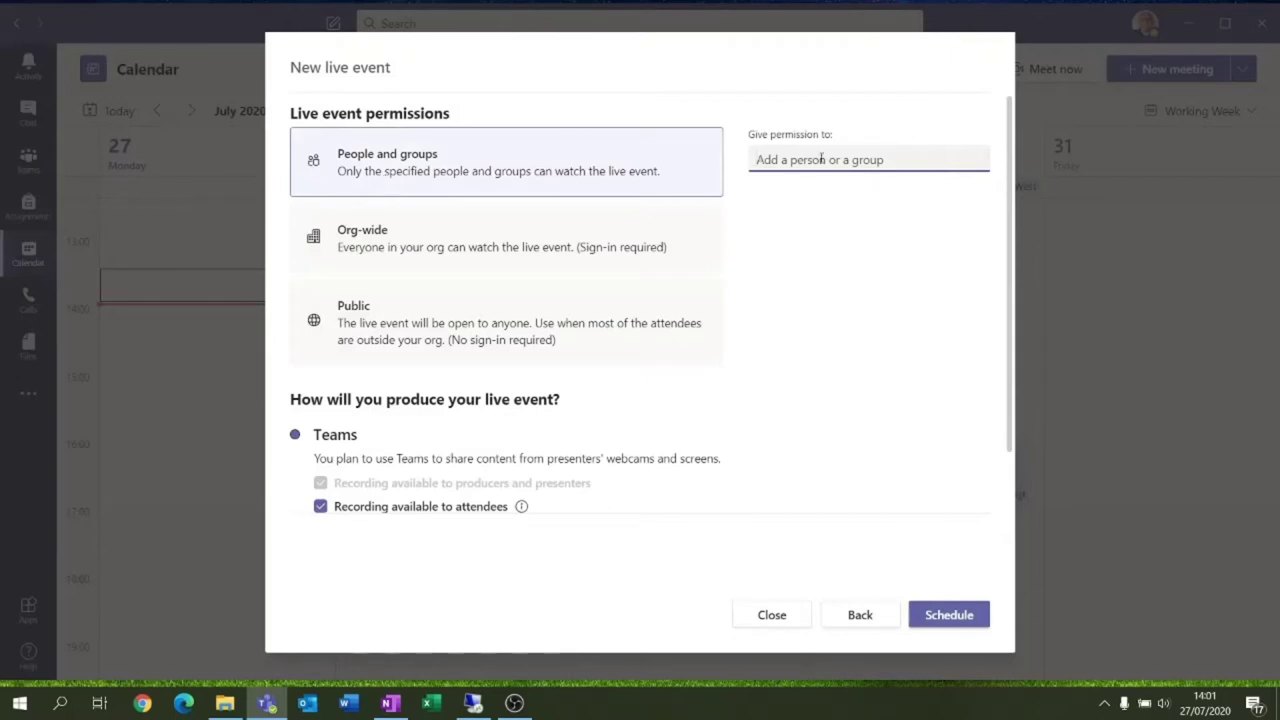
Give viewing permission to colleagues found by searching 'joe', 'phil' and 'and'
text(joe)
click(848, 197)
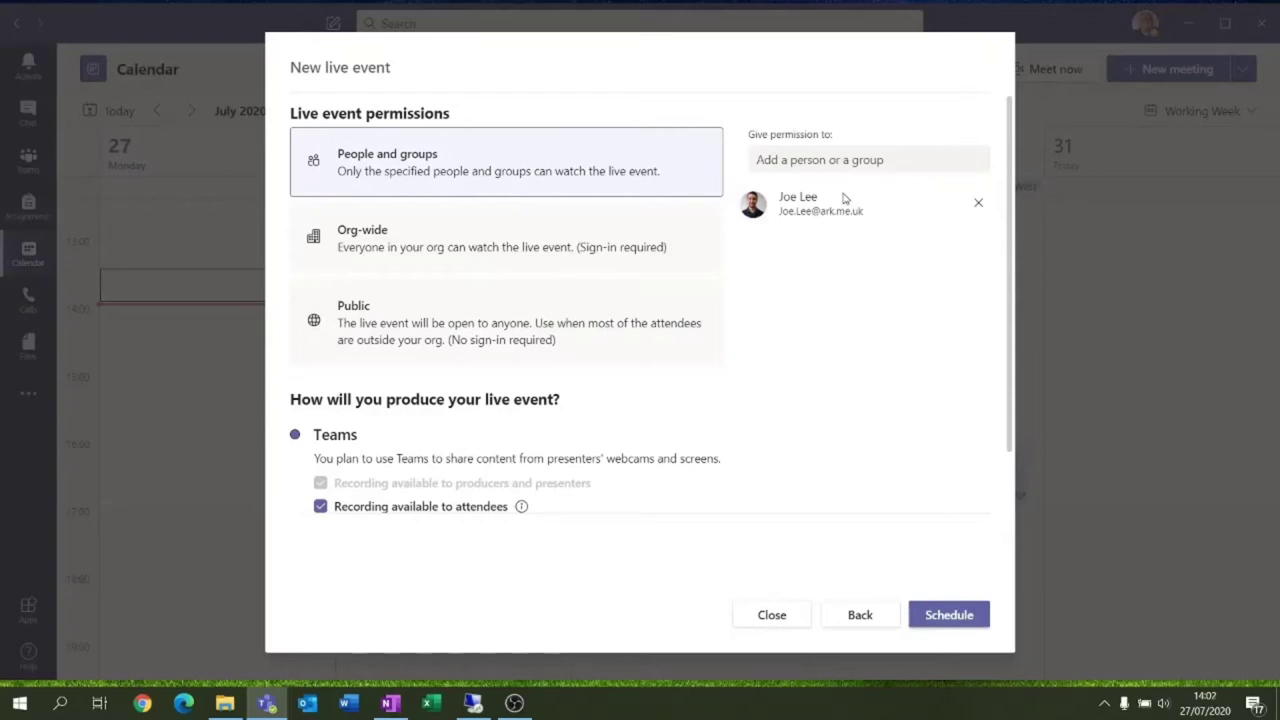
click(845, 160)
text(p)
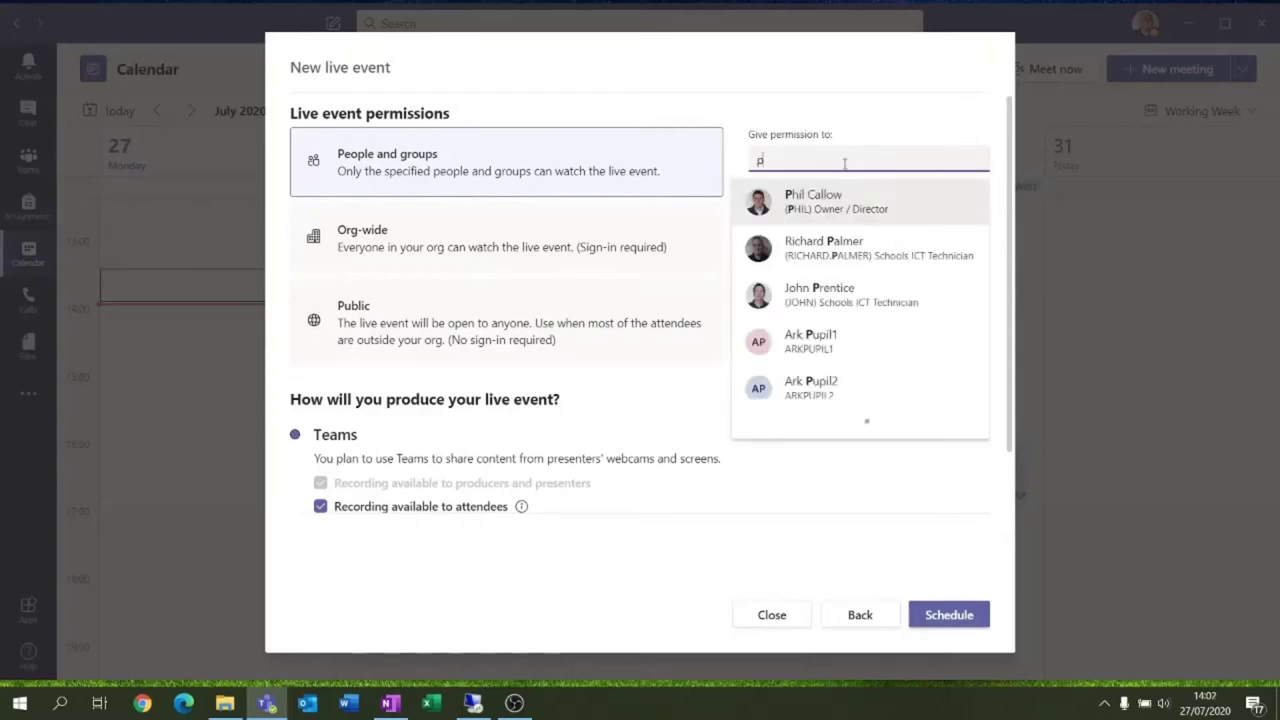
text(hil)
click(842, 196)
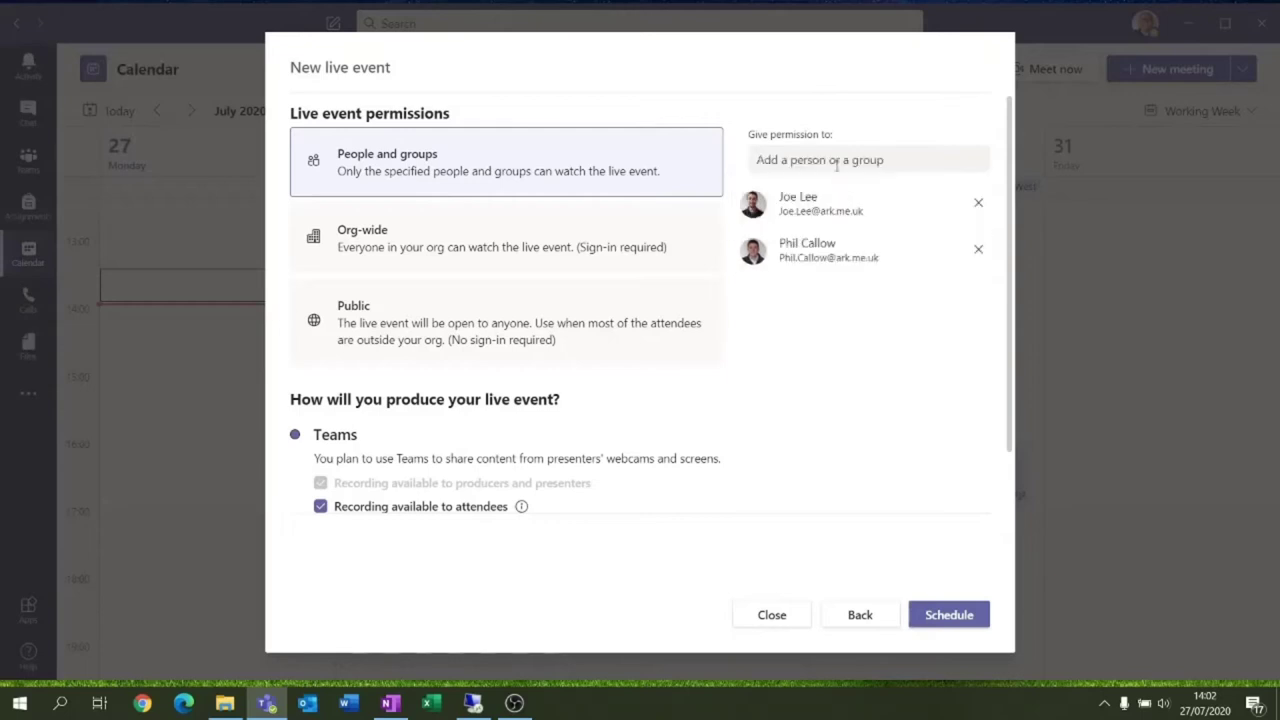
text(and)
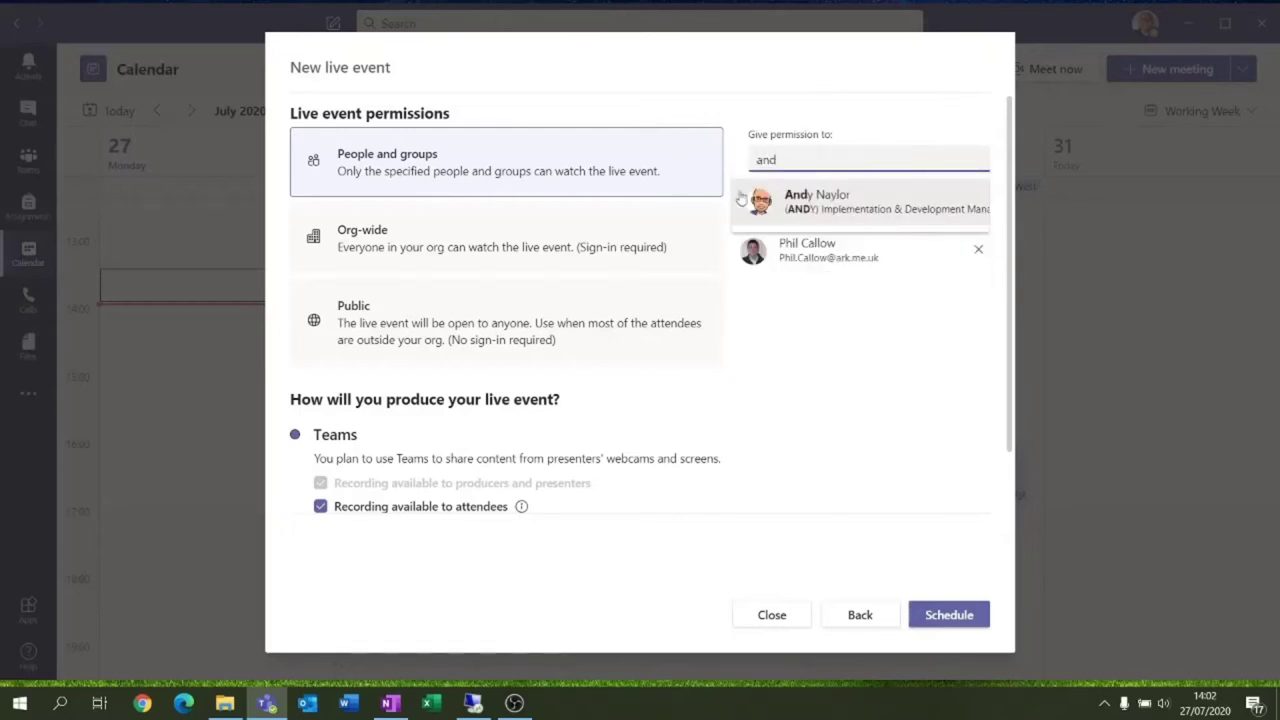
click(836, 201)
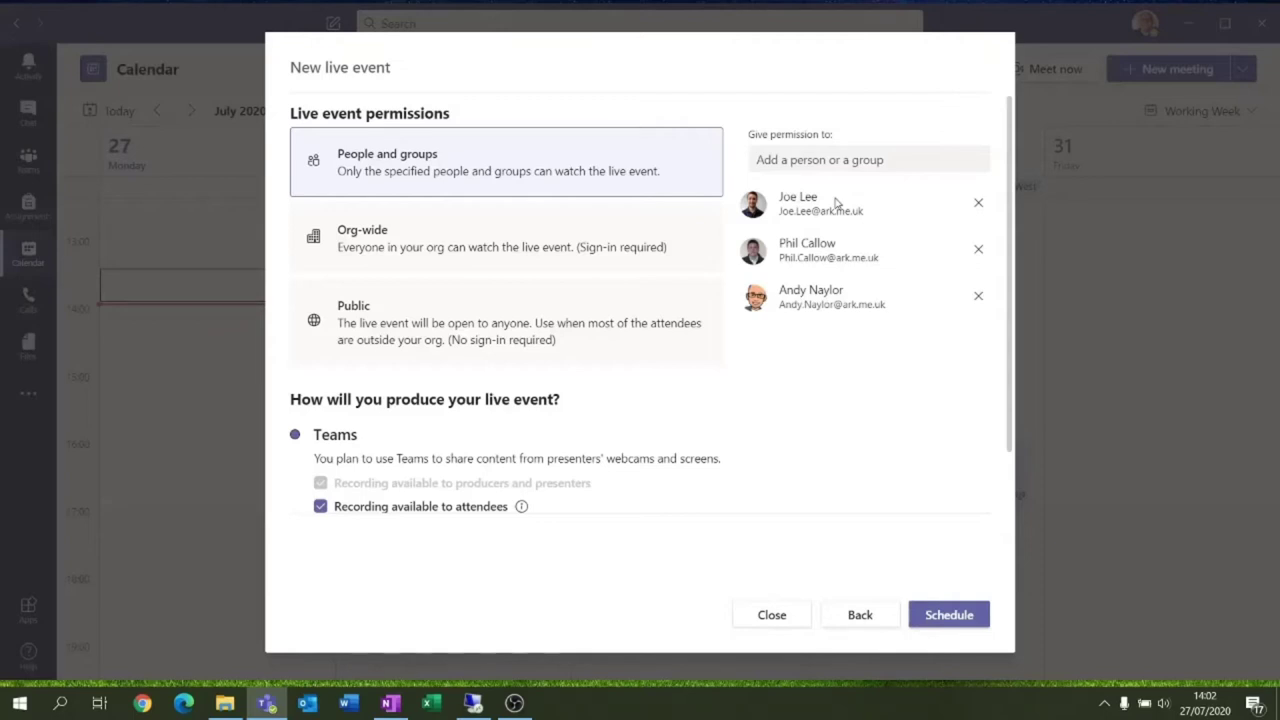
Search for a permitted group with 'engineer', then 'com', then clear the search
click(853, 160)
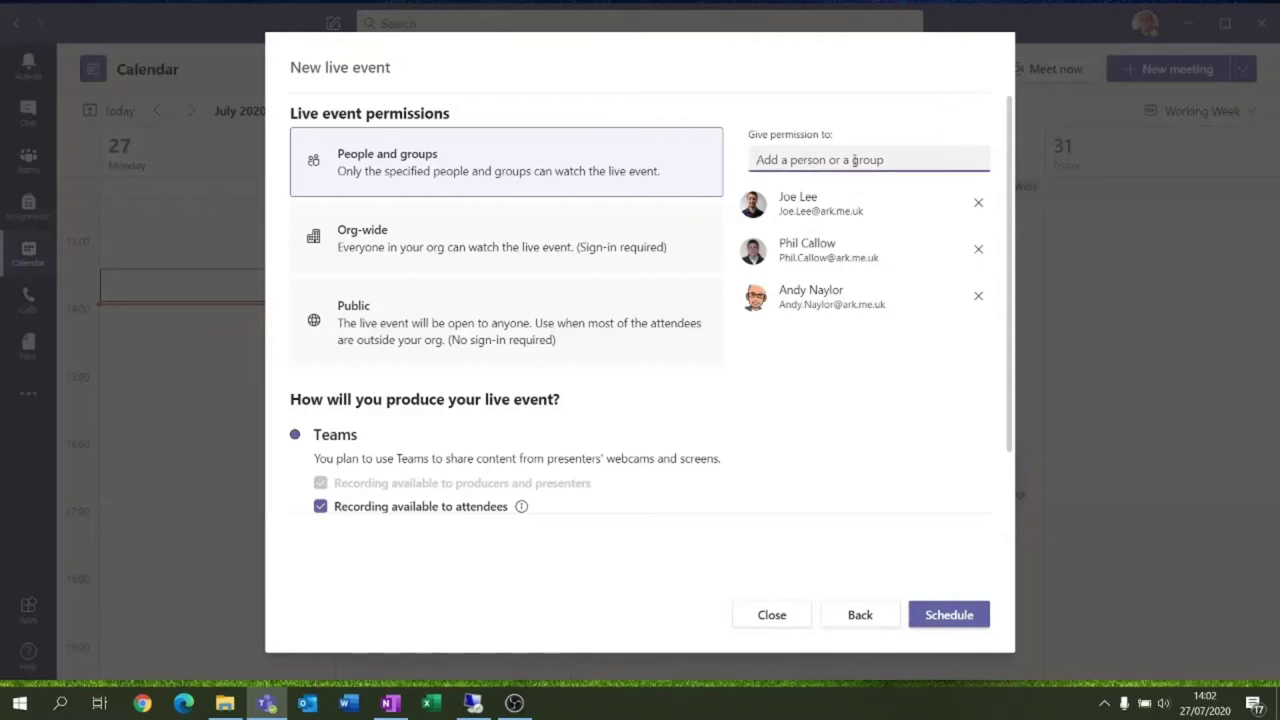
text(engineer)
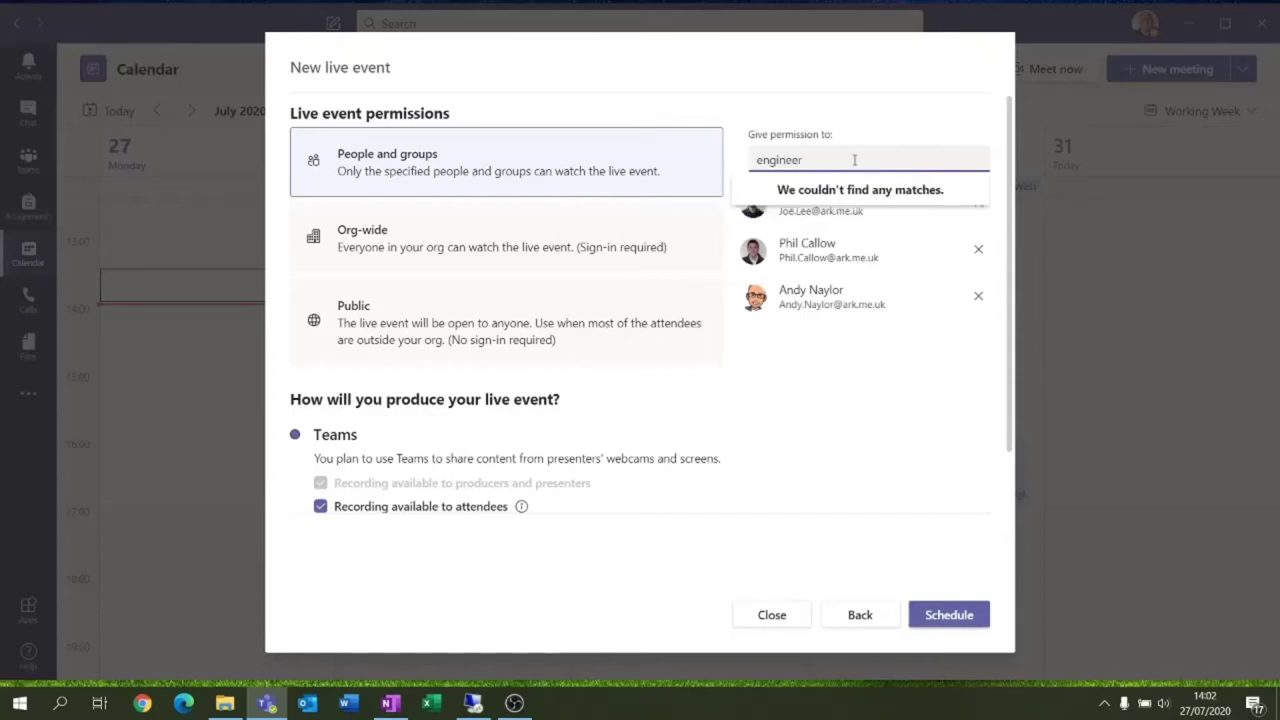
key(BackSpace)
key(BackSpace)
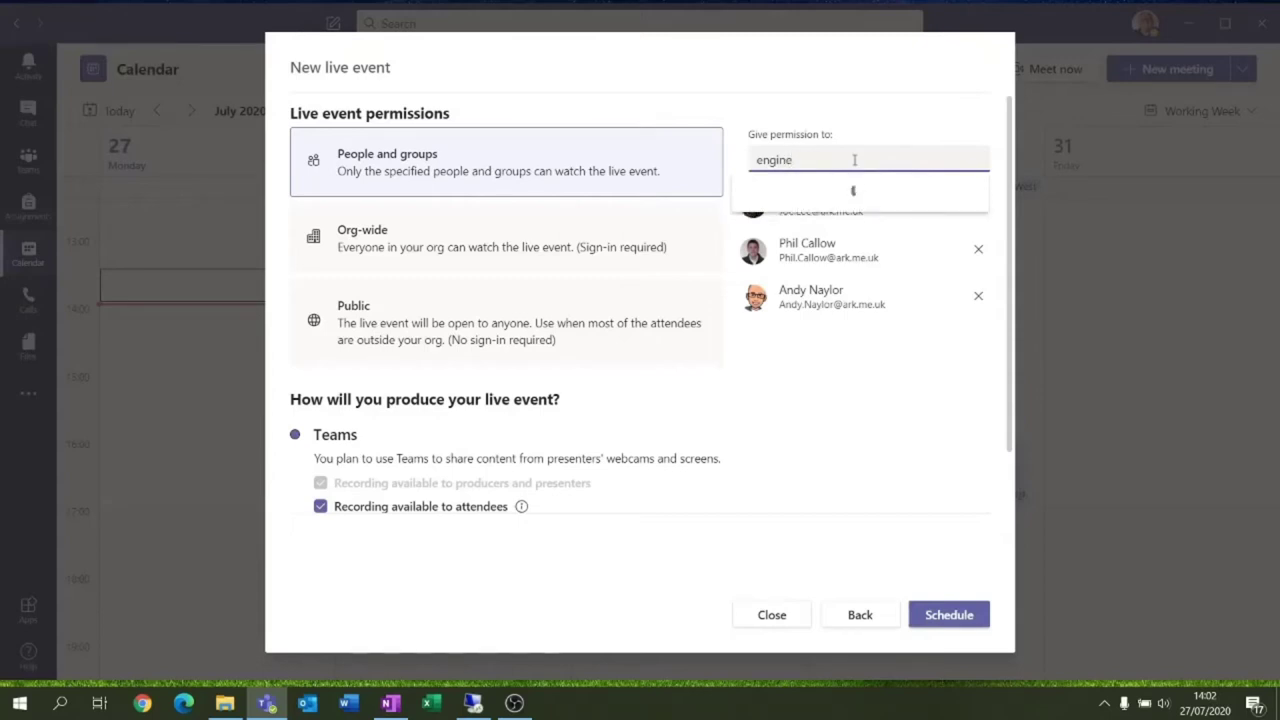
key(BackSpace)
key(BackSpace)
key(BackSpace)
key(BackSpace)
key(BackSpace)
key(BackSpace)
text(com)
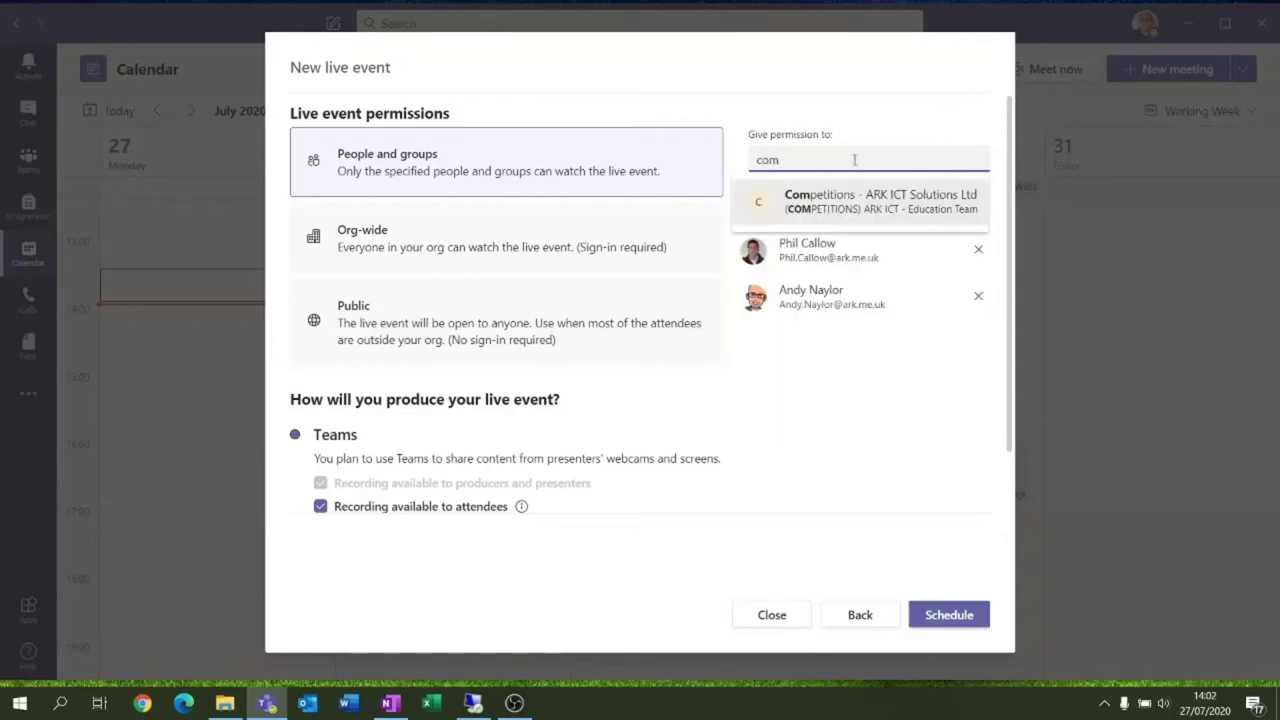
key(BackSpace)
key(BackSpace)
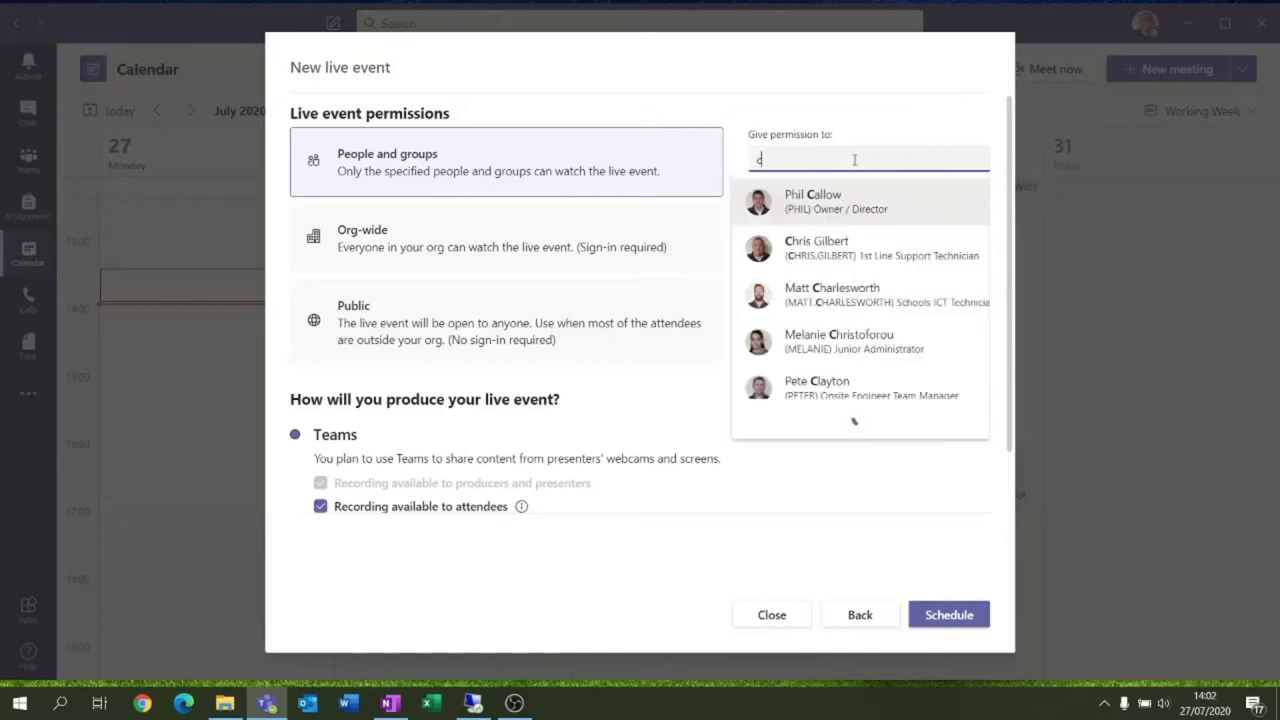
key(BackSpace)
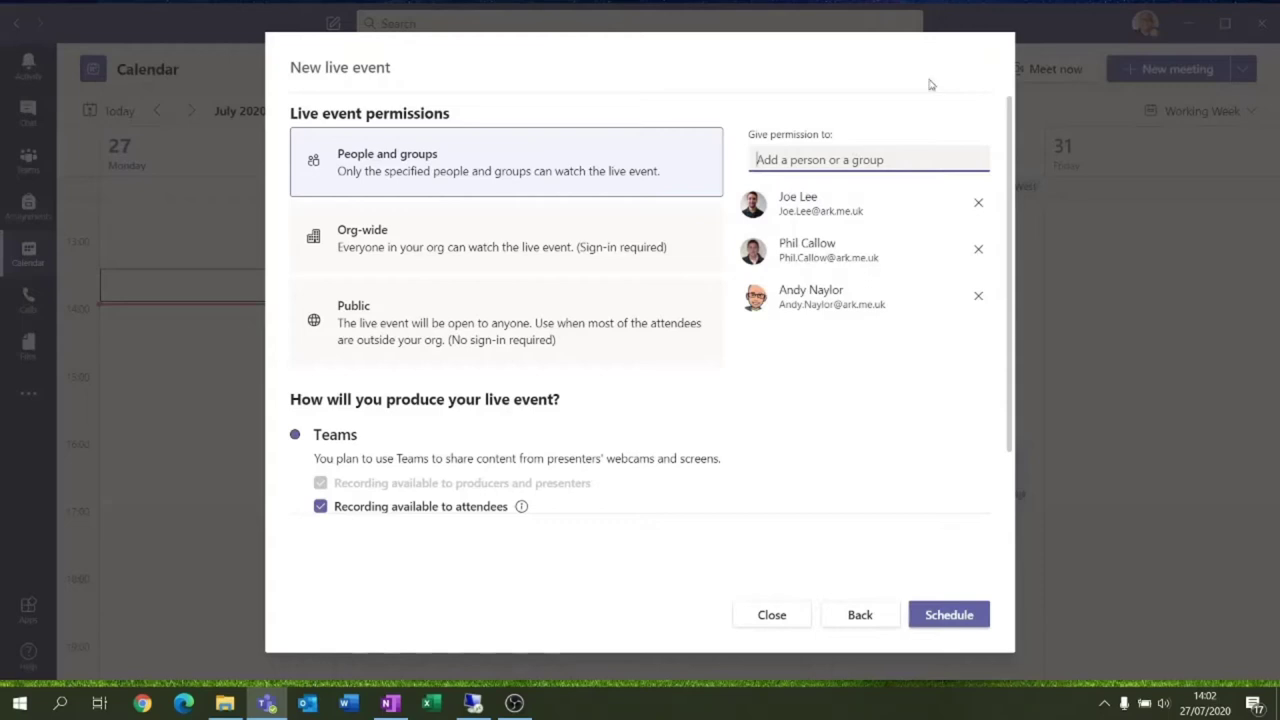
Remove all three added viewers from the permission list
click(979, 203)
click(978, 250)
click(979, 203)
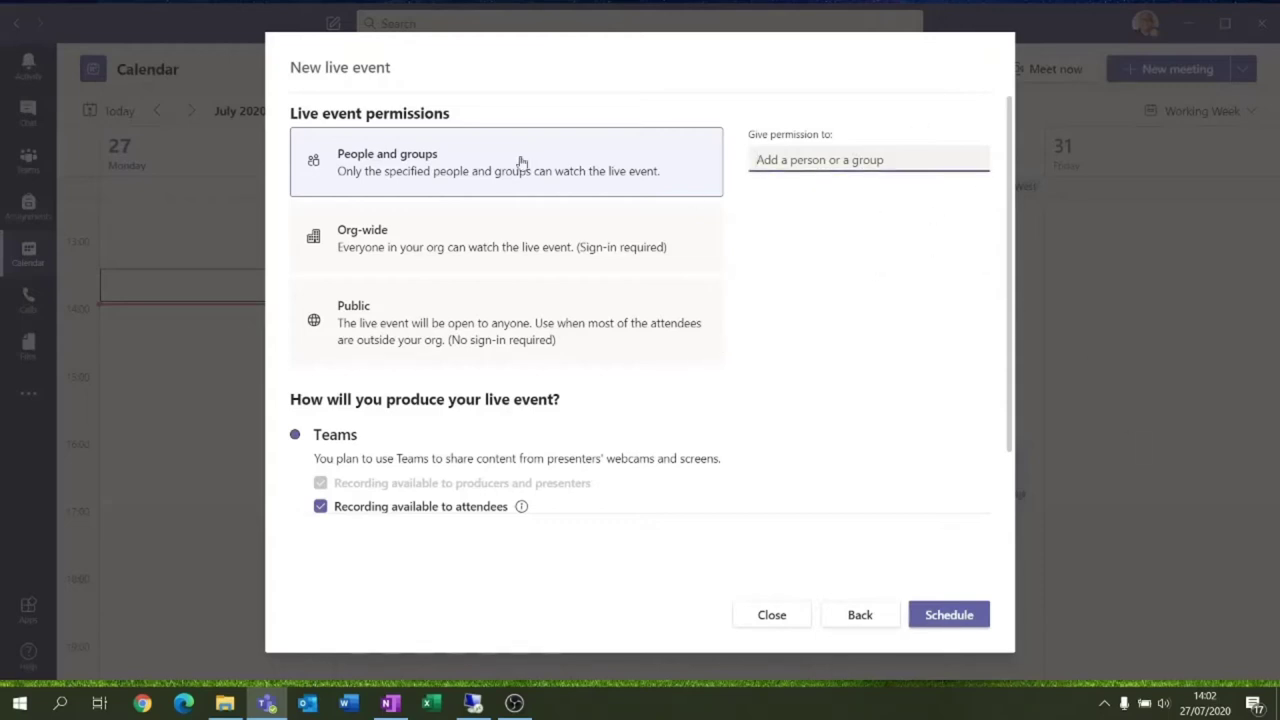
Switch the live event permission to Org-wide, then to Public
click(494, 247)
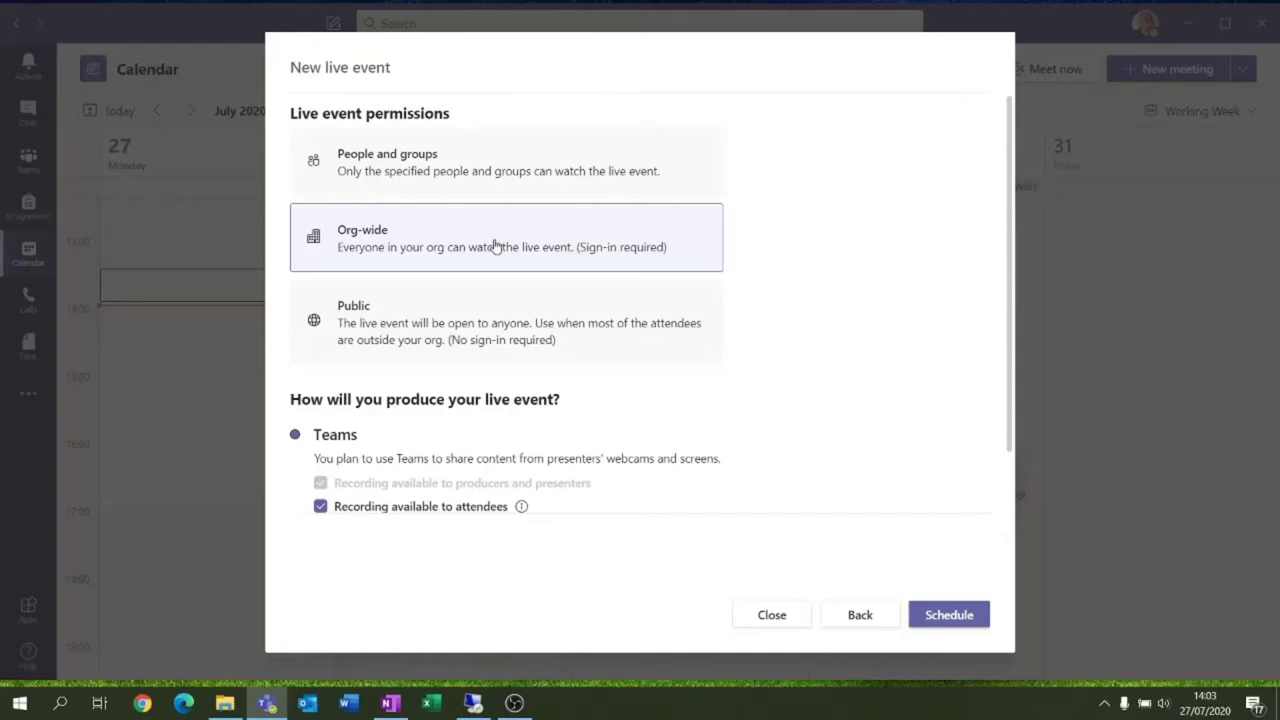
click(497, 336)
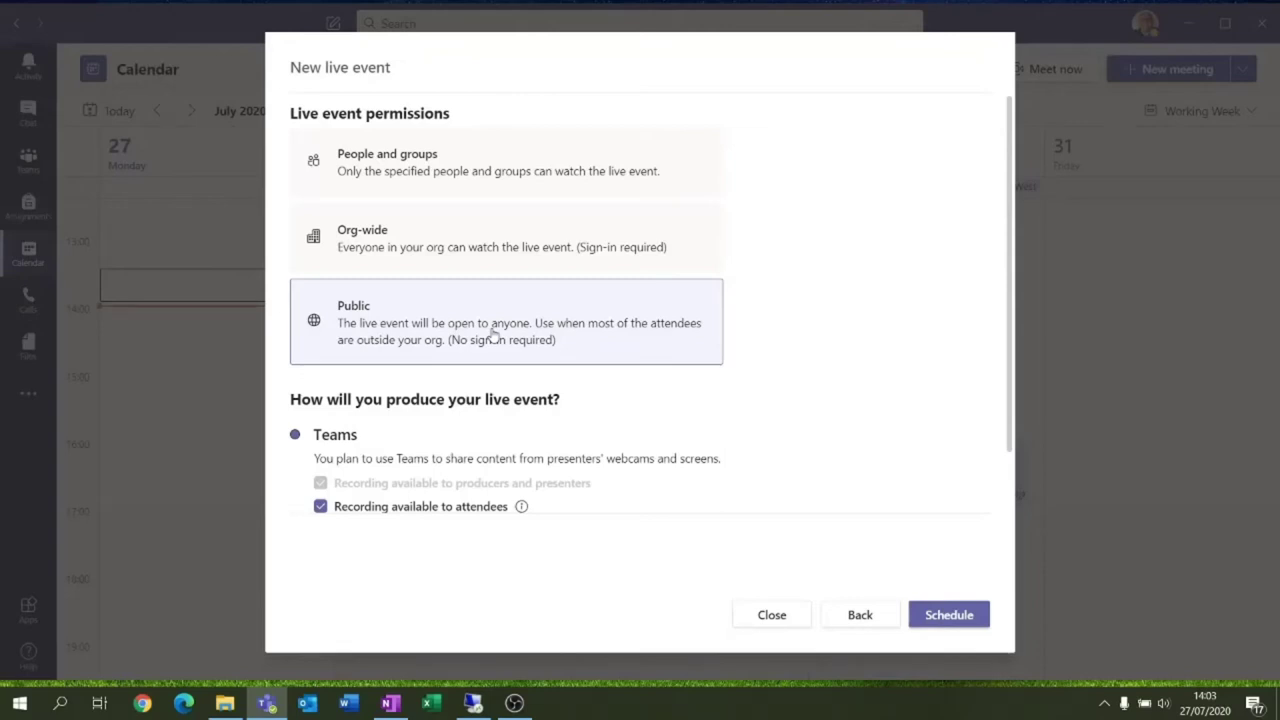
Enable the Q&A checkbox in the live event's Teams production options
scroll(520, 305, down, 3)
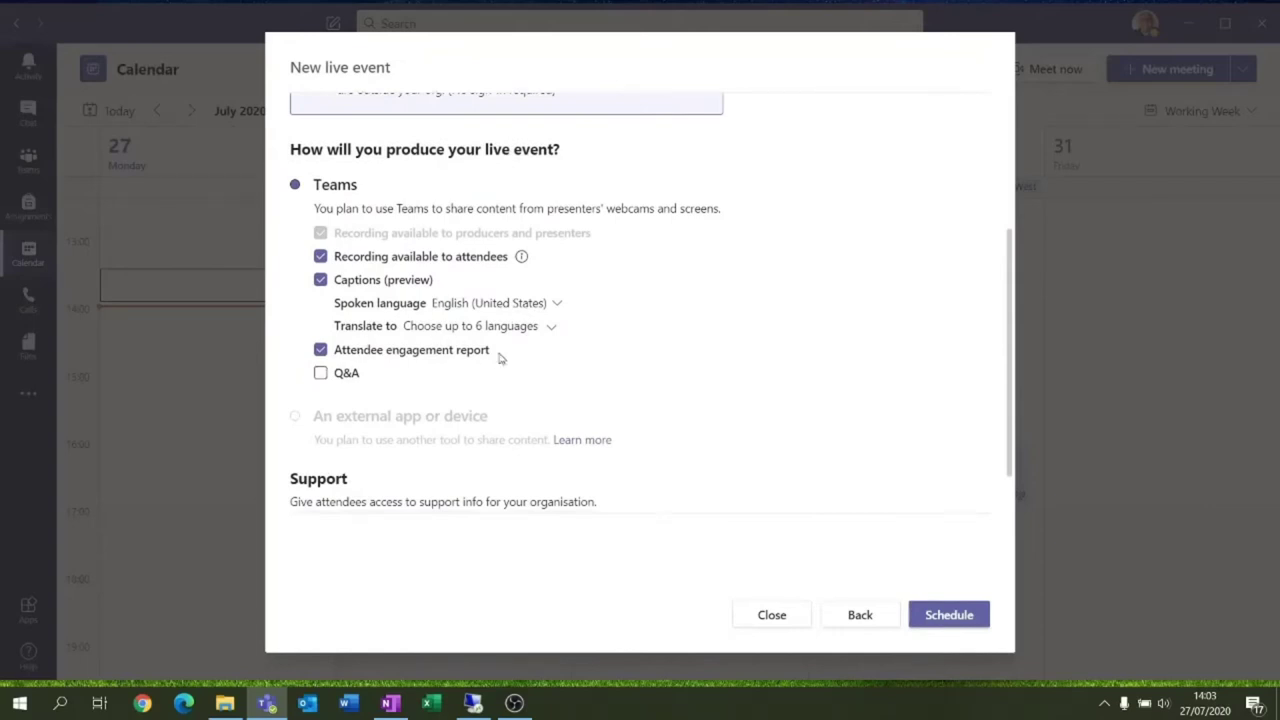
scroll(510, 345, up, 2)
scroll(518, 334, up, 1)
scroll(471, 420, down, 3)
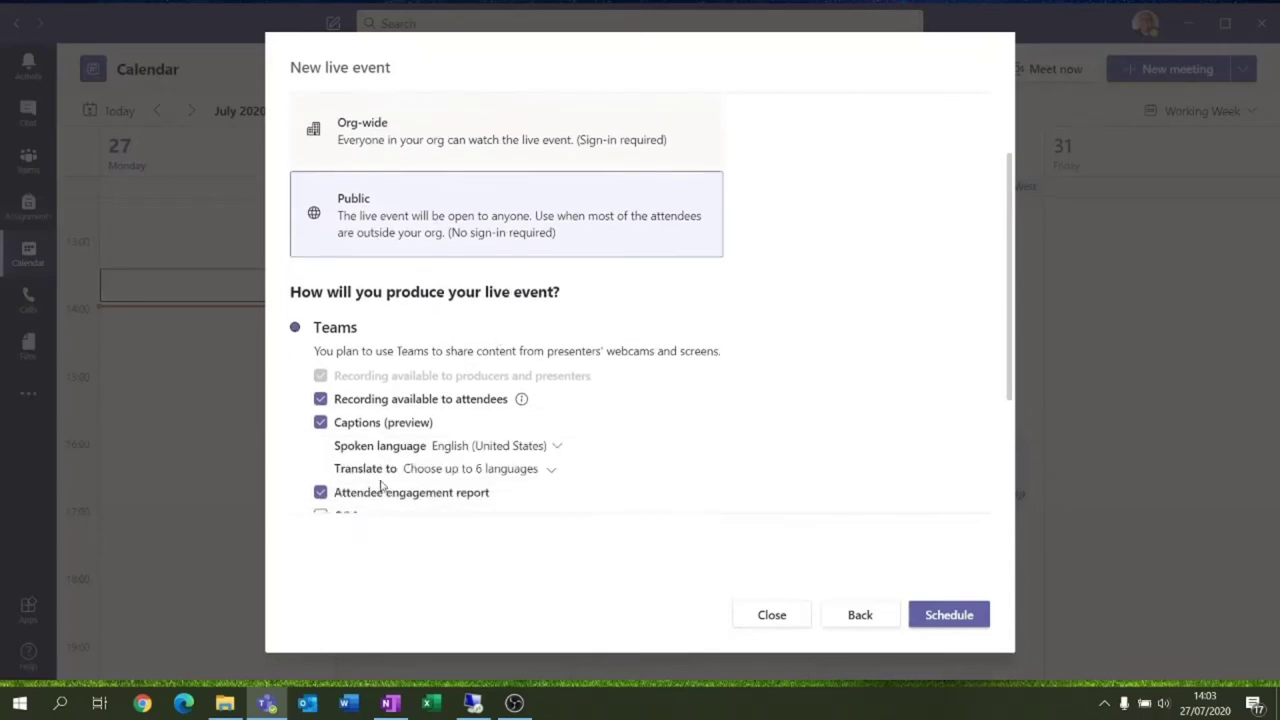
click(320, 372)
scroll(443, 337, up, 1)
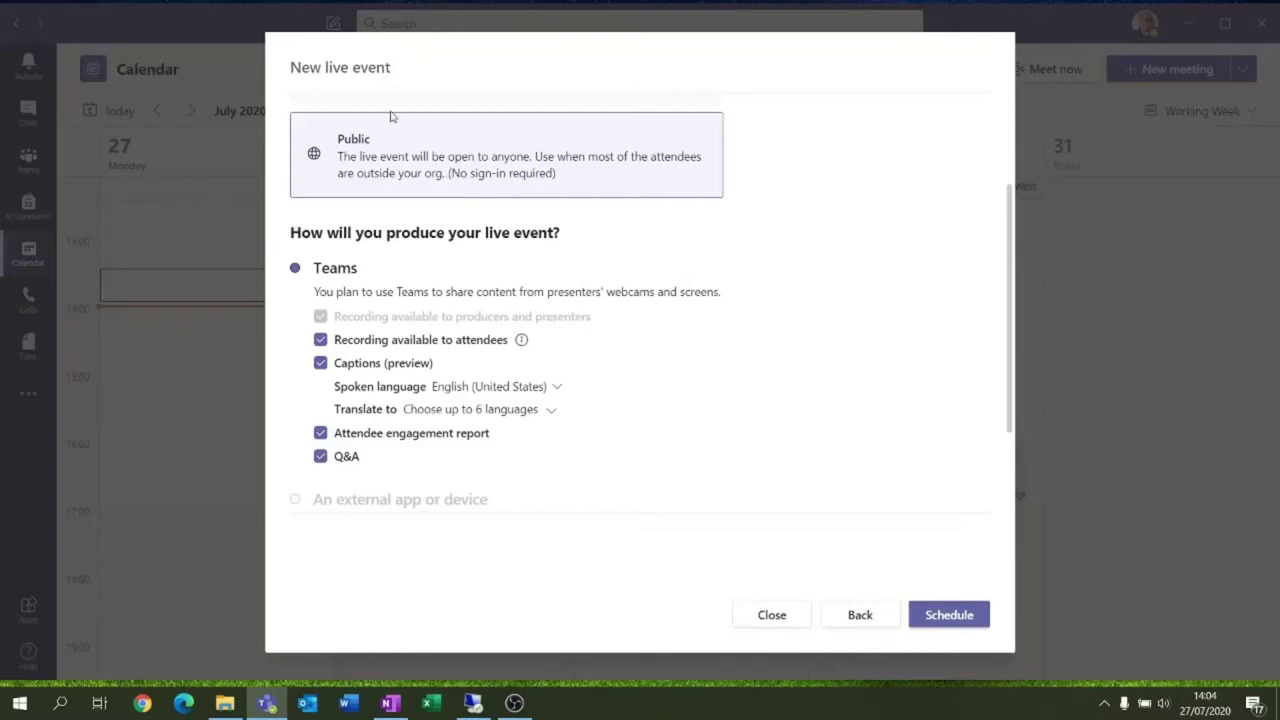
scroll(465, 240, up, 1)
scroll(465, 240, up, 1)
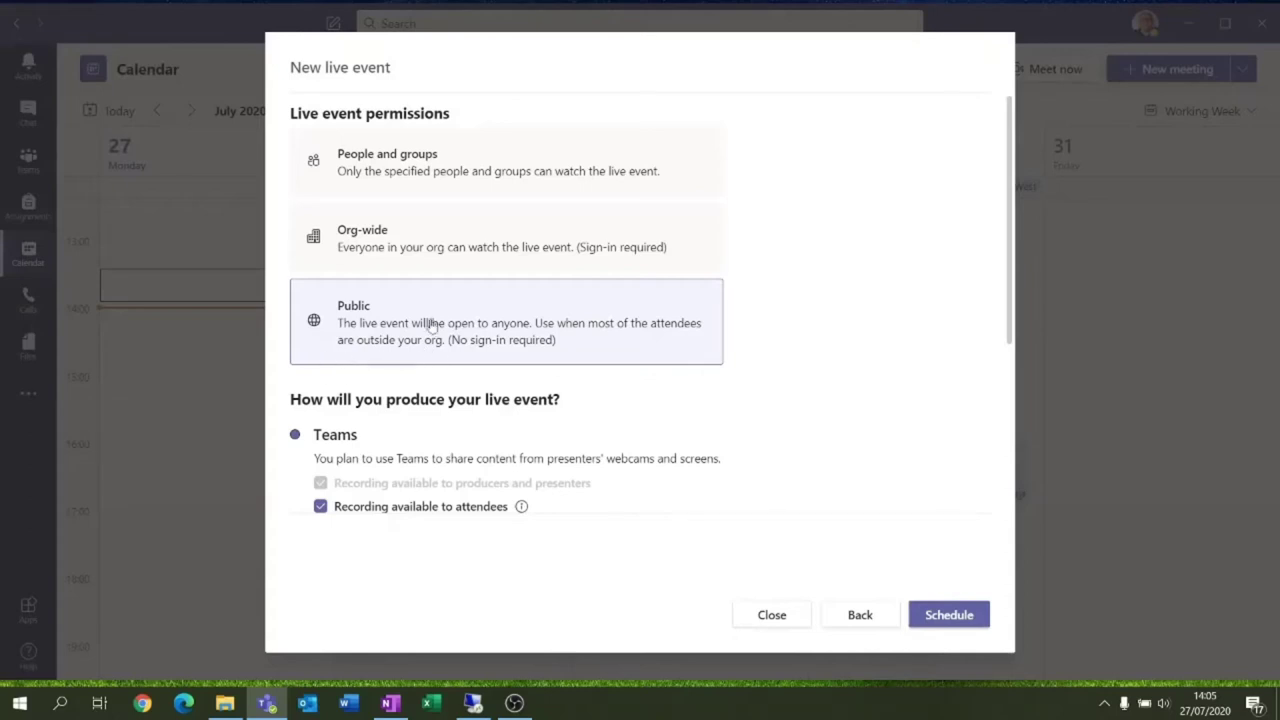
scroll(451, 329, down, 3)
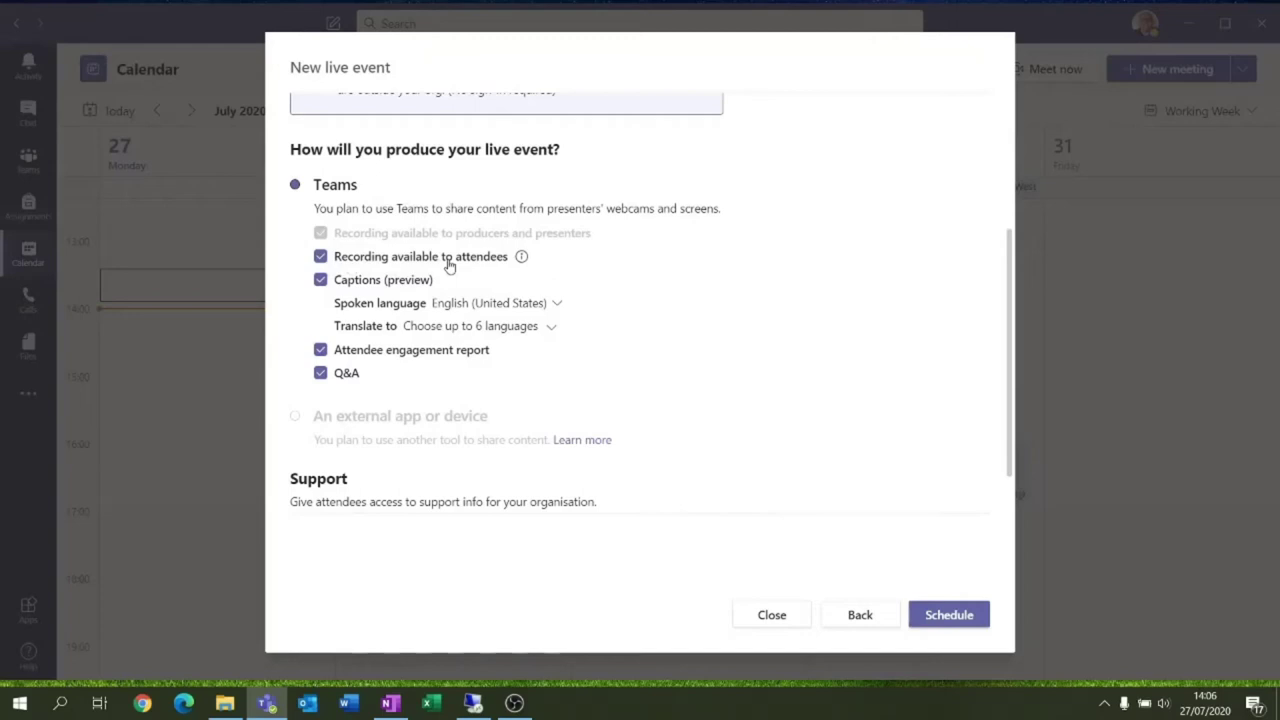
mouse_move(522, 258)
click(549, 328)
scroll(474, 420, down, 12)
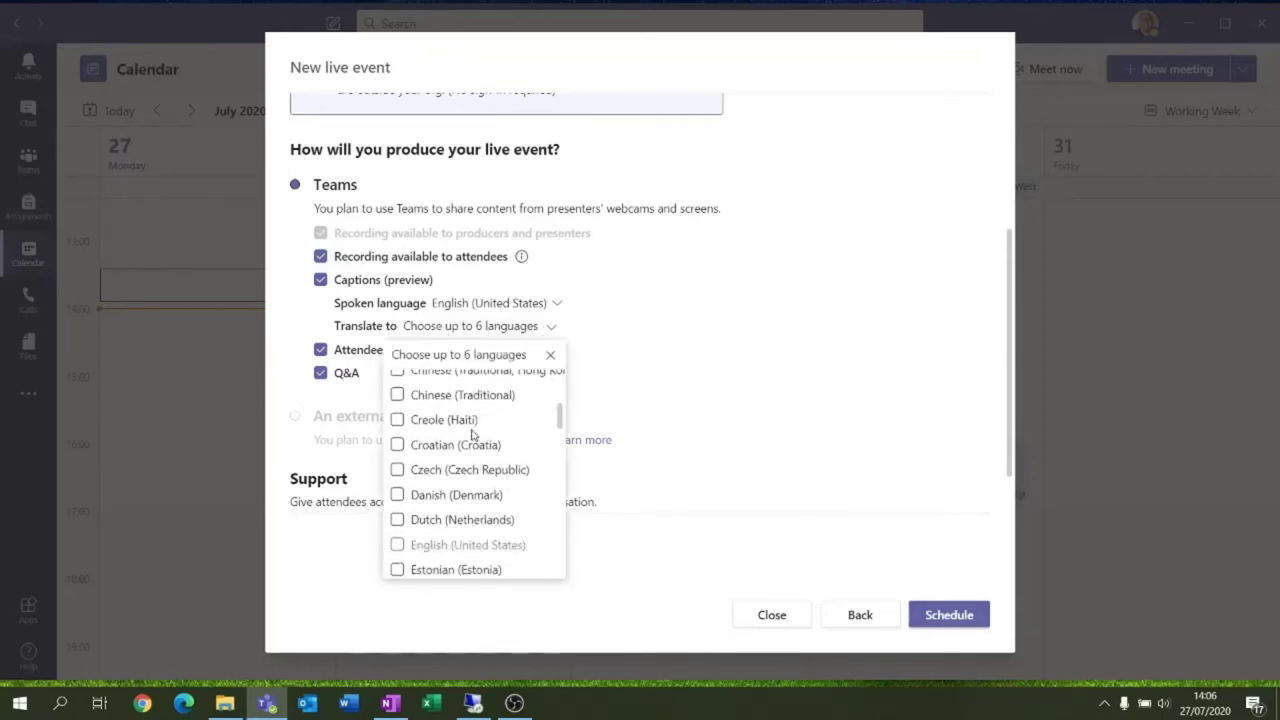
scroll(470, 445, down, 3)
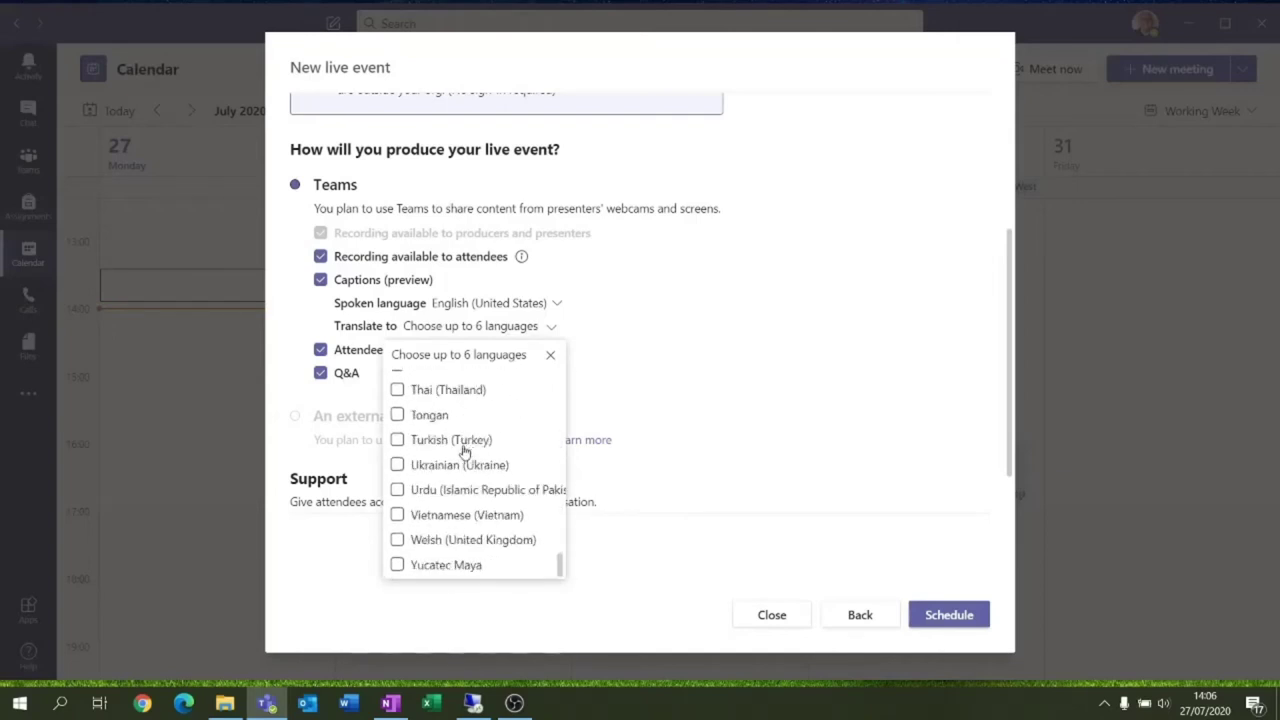
click(549, 356)
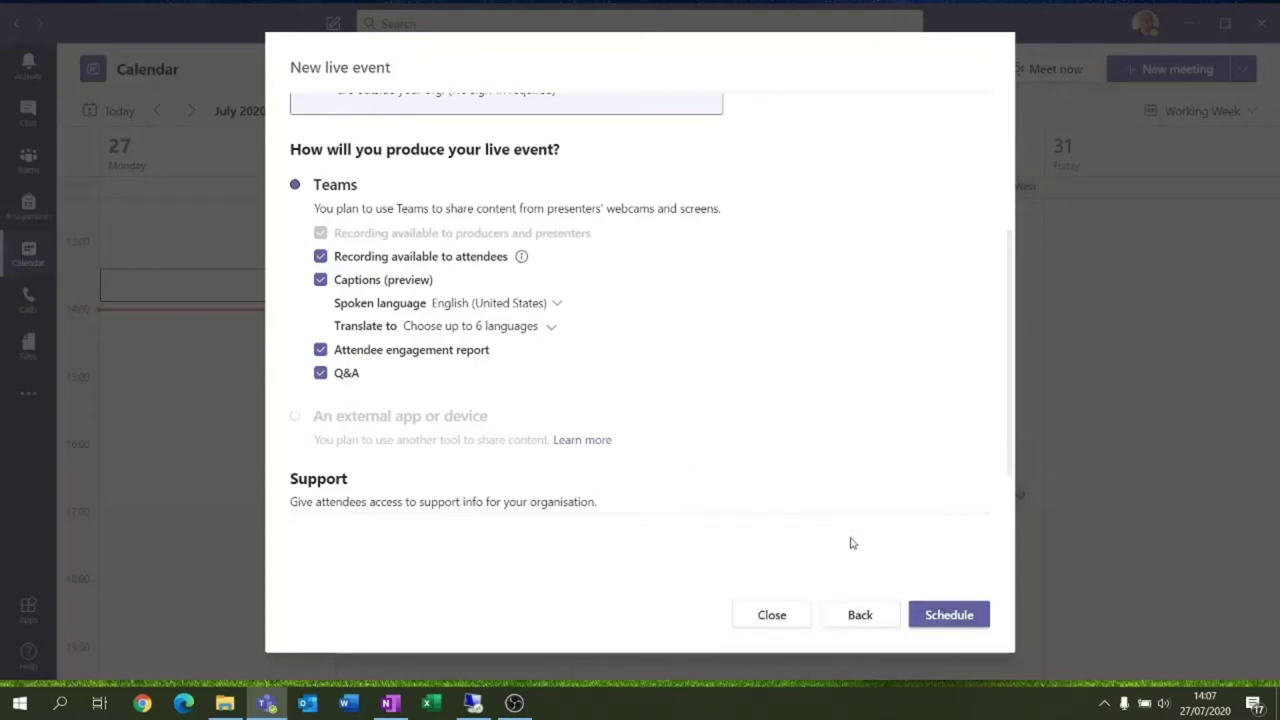
Schedule the live event and copy its attendee link
click(951, 615)
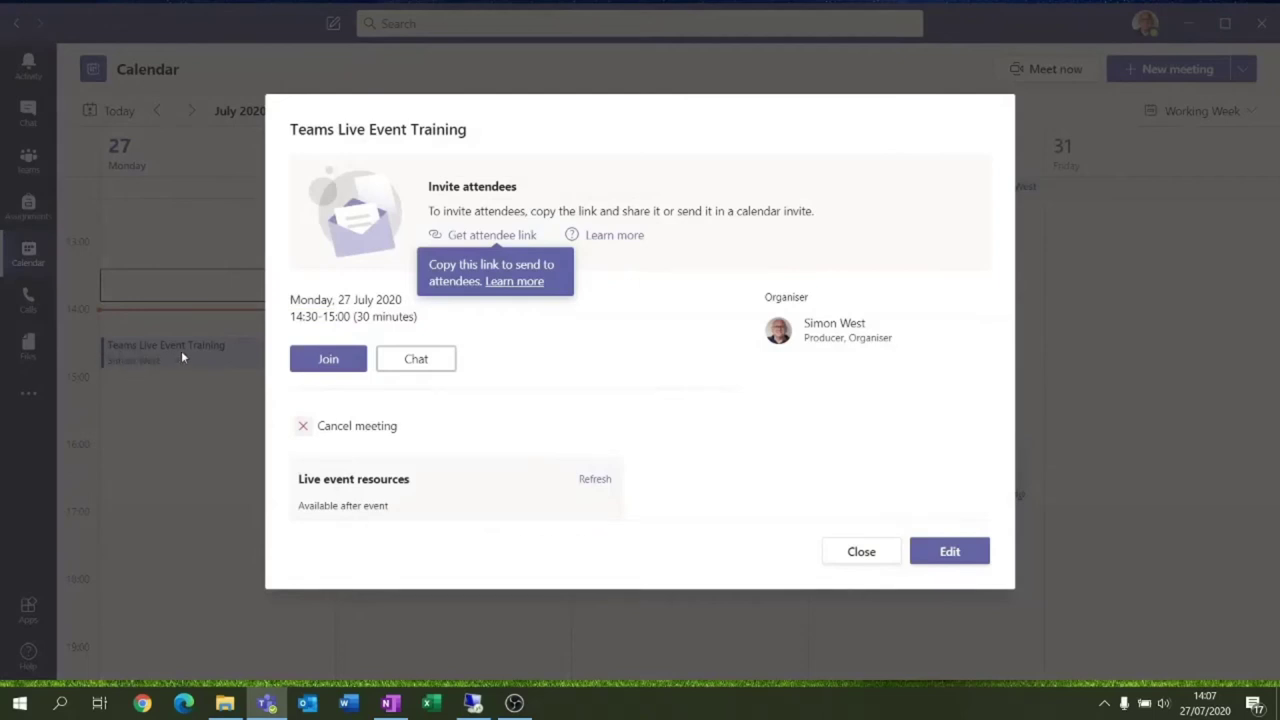
click(477, 237)
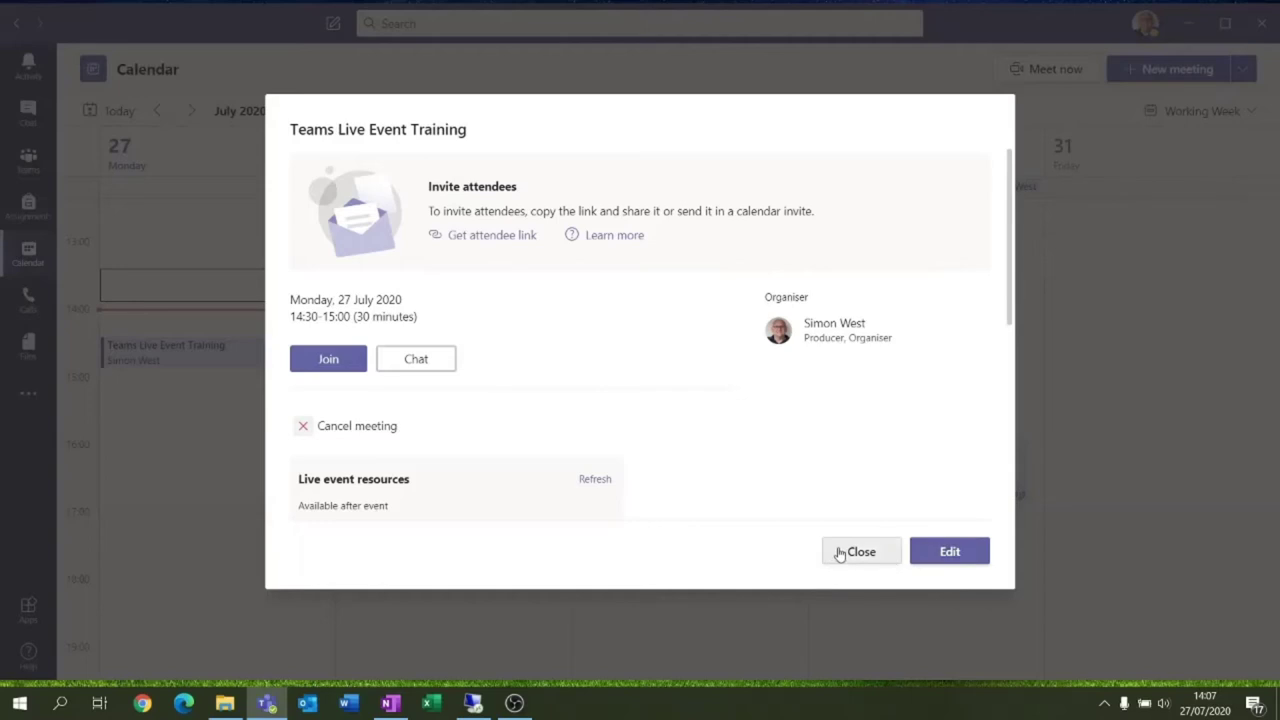
scroll(491, 335, down, 2)
scroll(491, 347, down, 4)
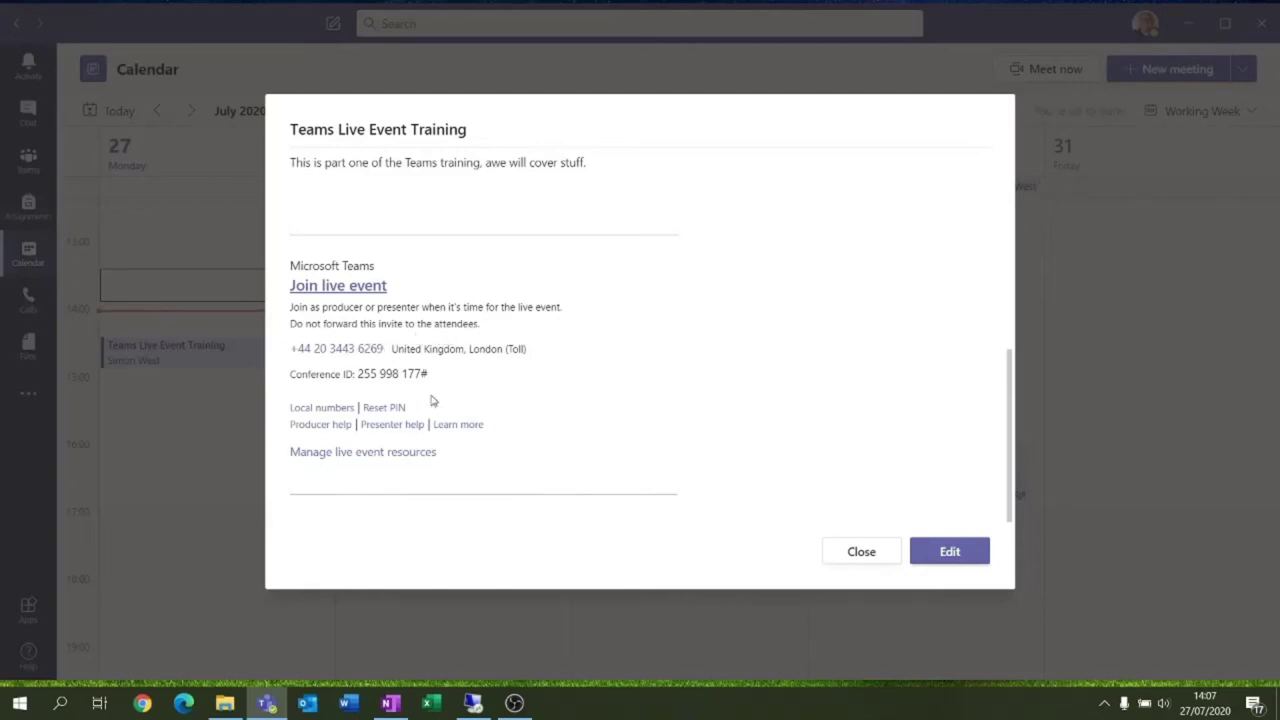
Select the dial-in phone number in the event details, then close them
drag(391, 348, 293, 345)
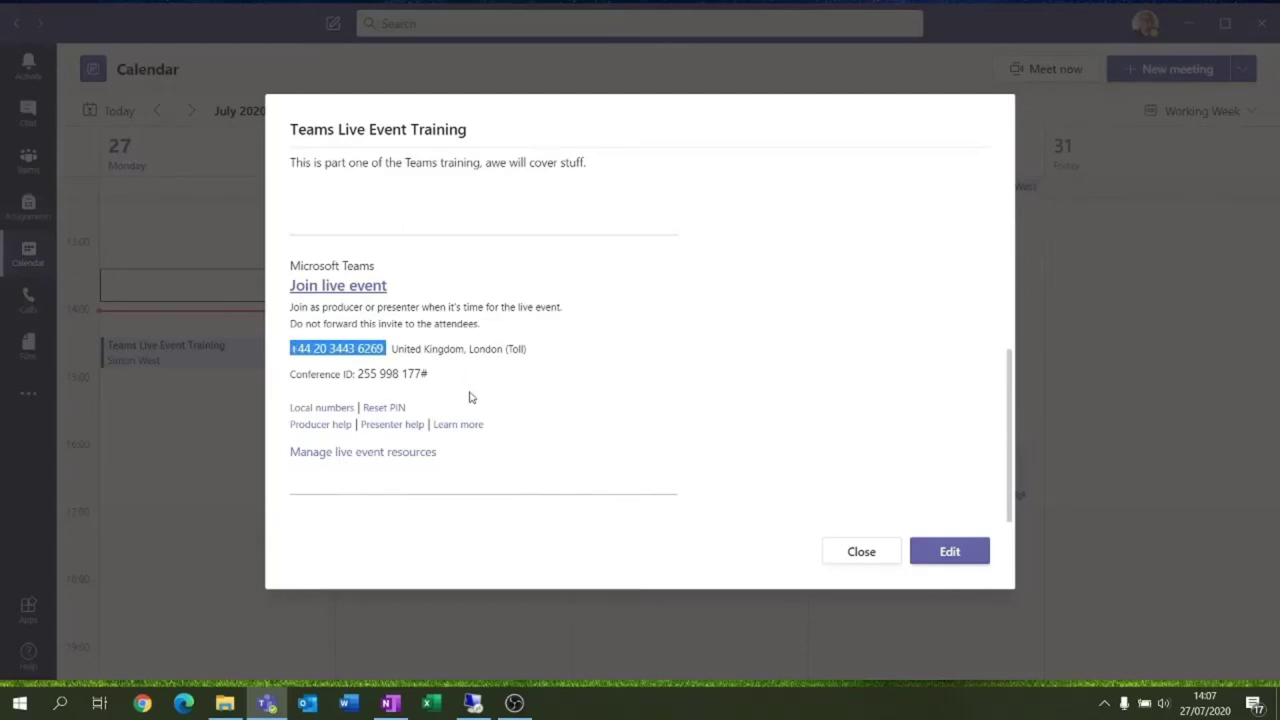
scroll(469, 397, up, 5)
scroll(486, 401, down, 1)
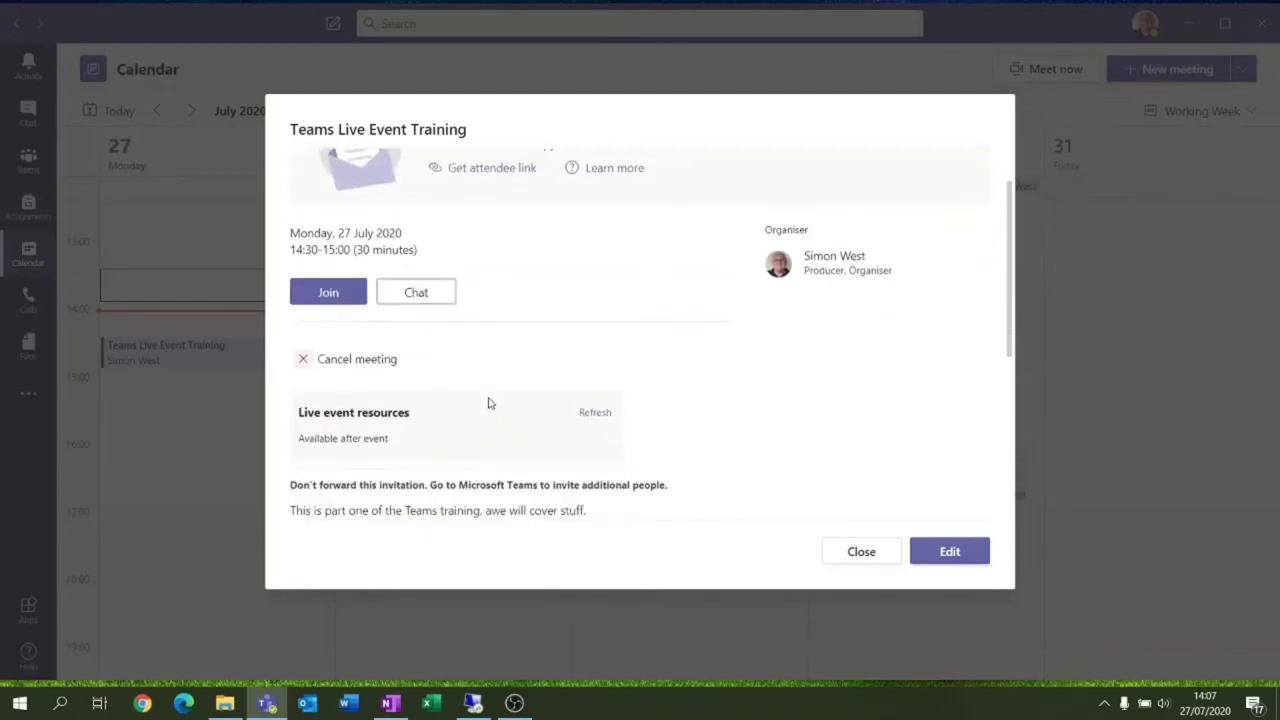
scroll(489, 403, down, 1)
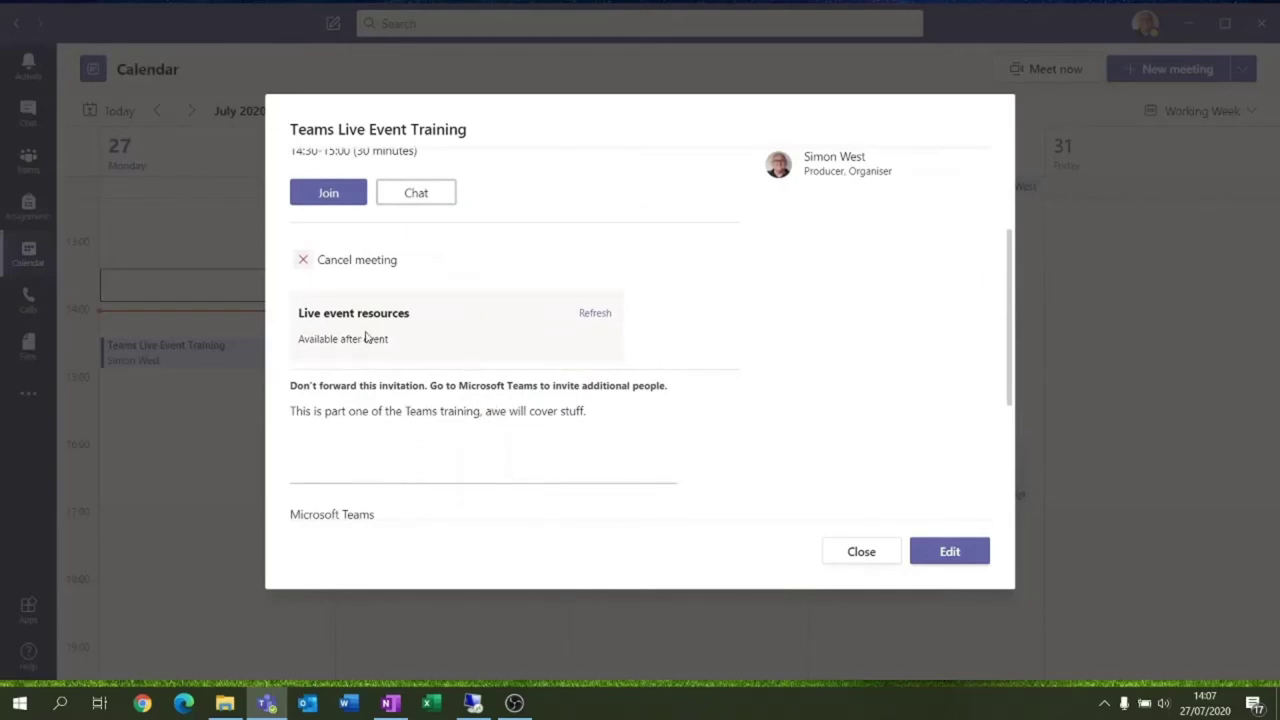
scroll(371, 334, up, 2)
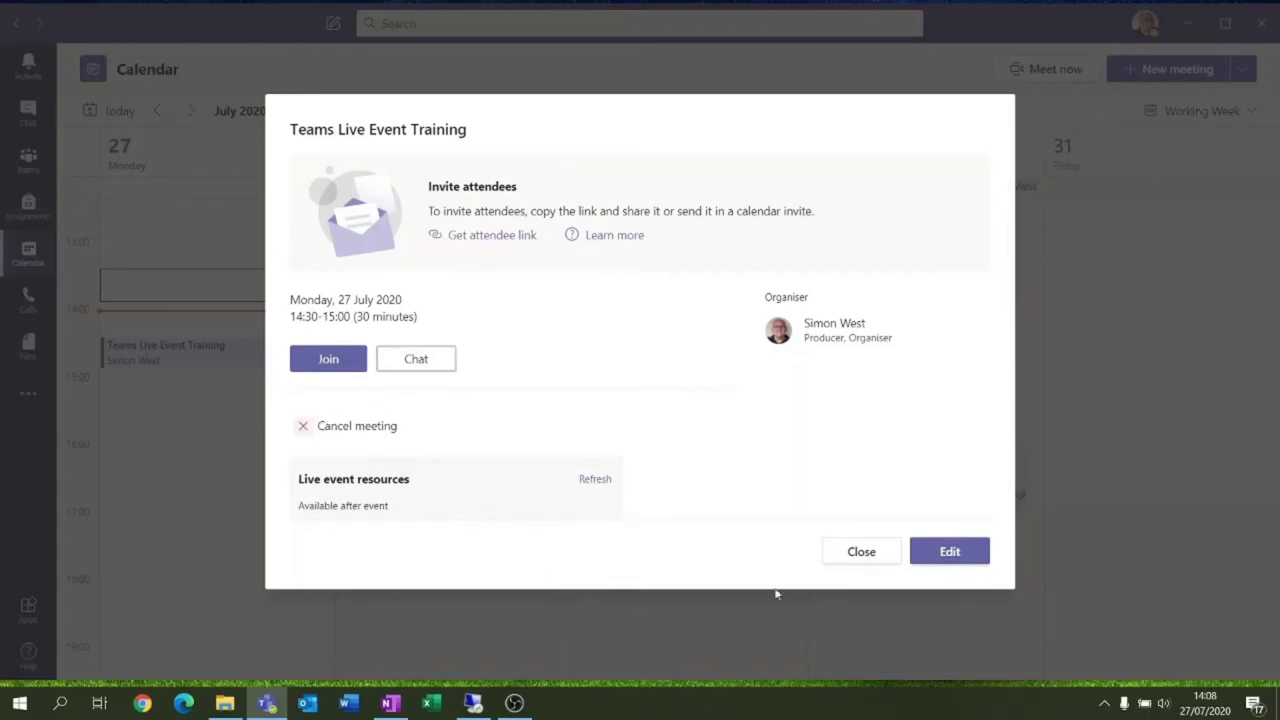
click(884, 553)
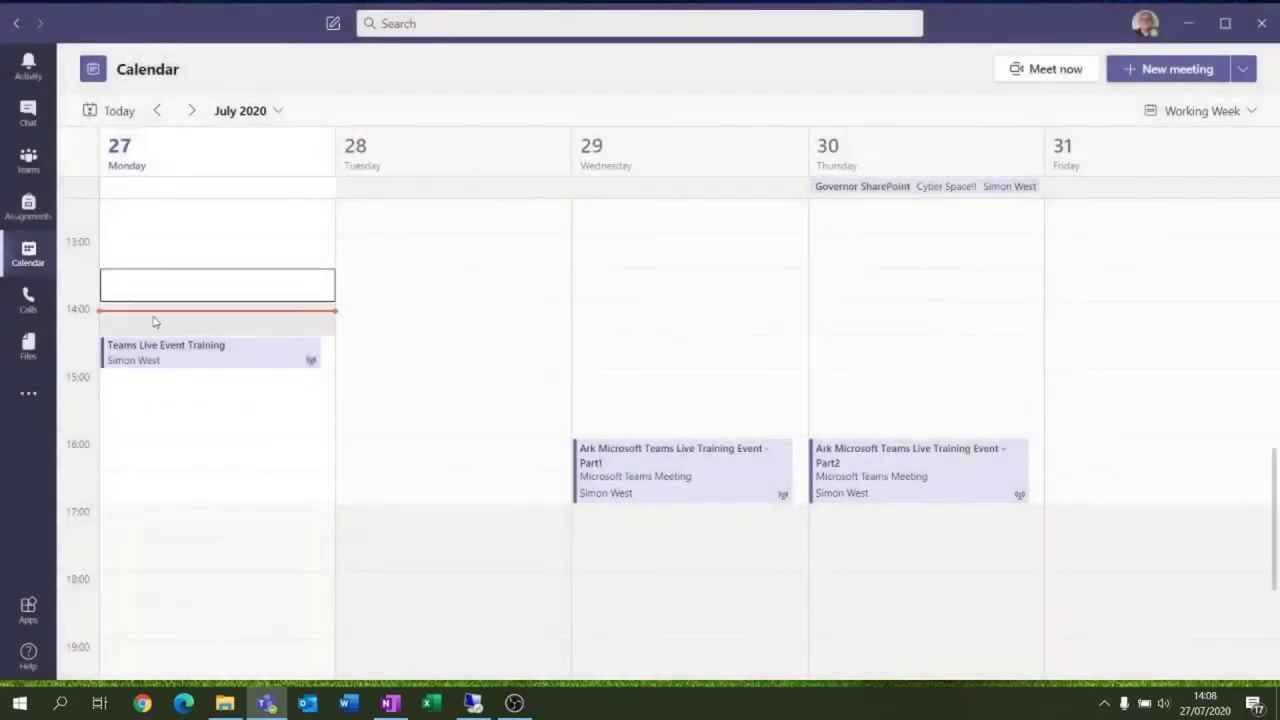
click(190, 340)
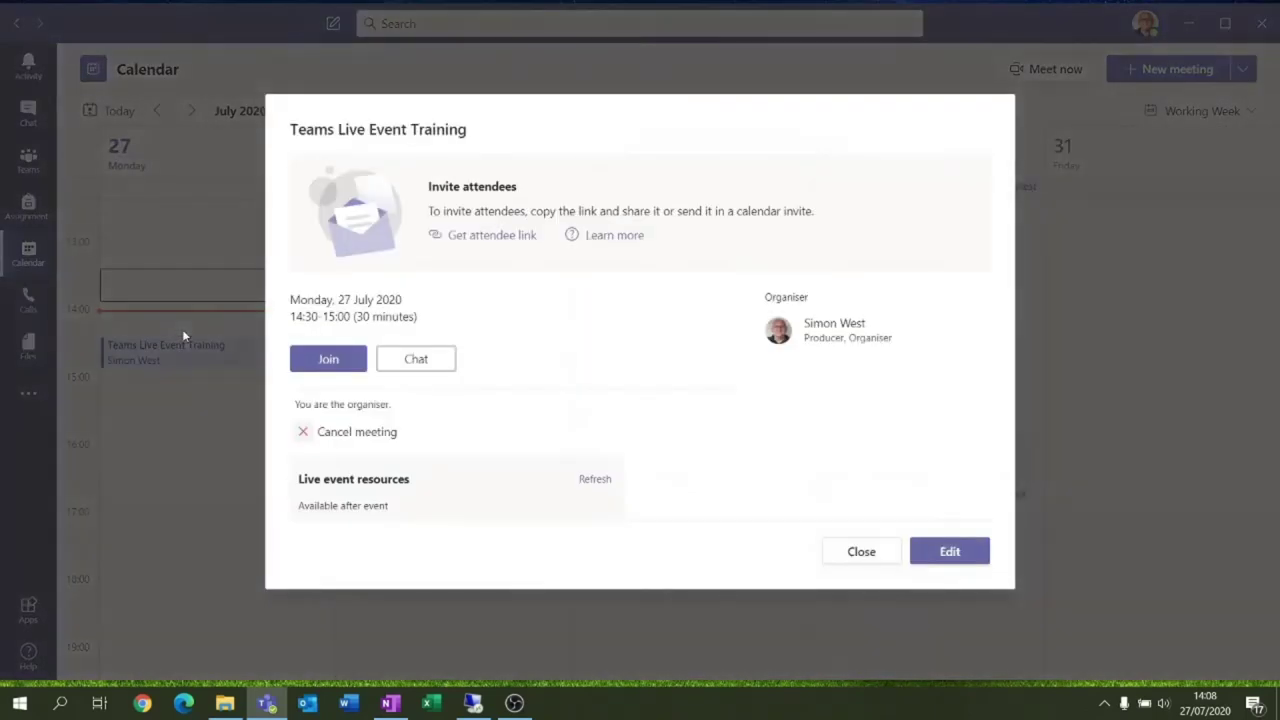
click(849, 554)
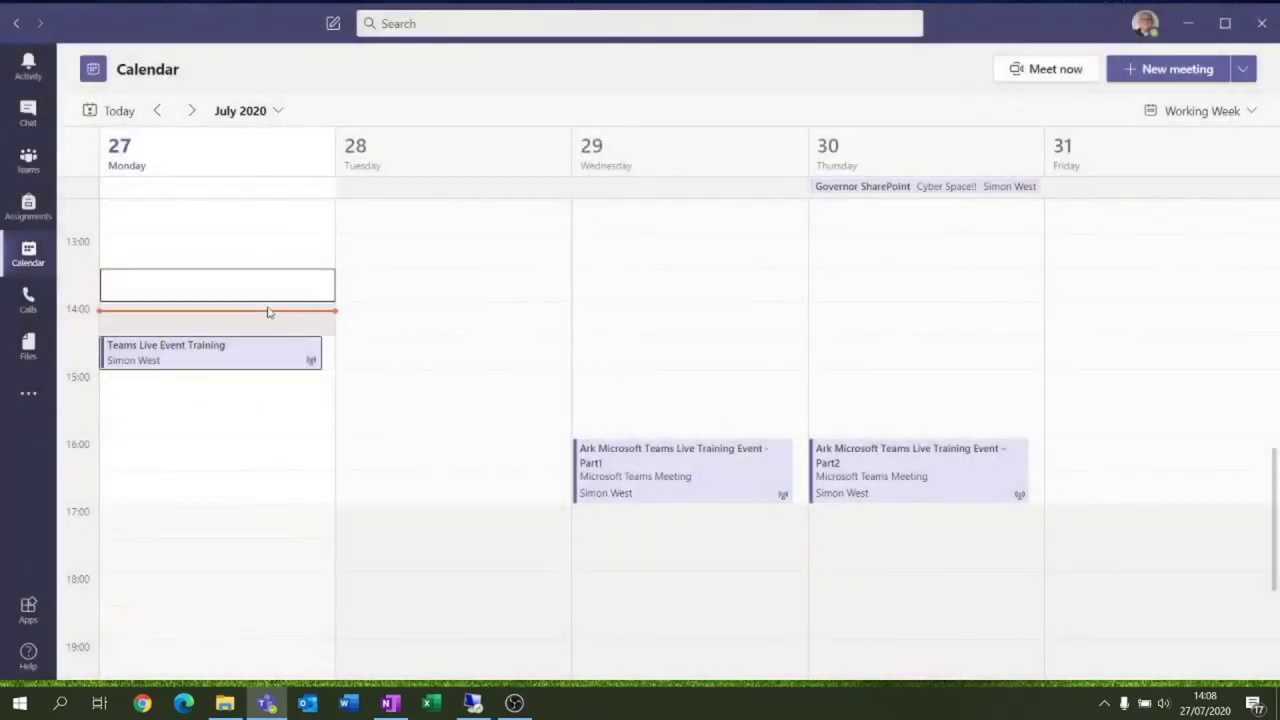
scroll(267, 316, up, 4)
scroll(267, 316, down, 2)
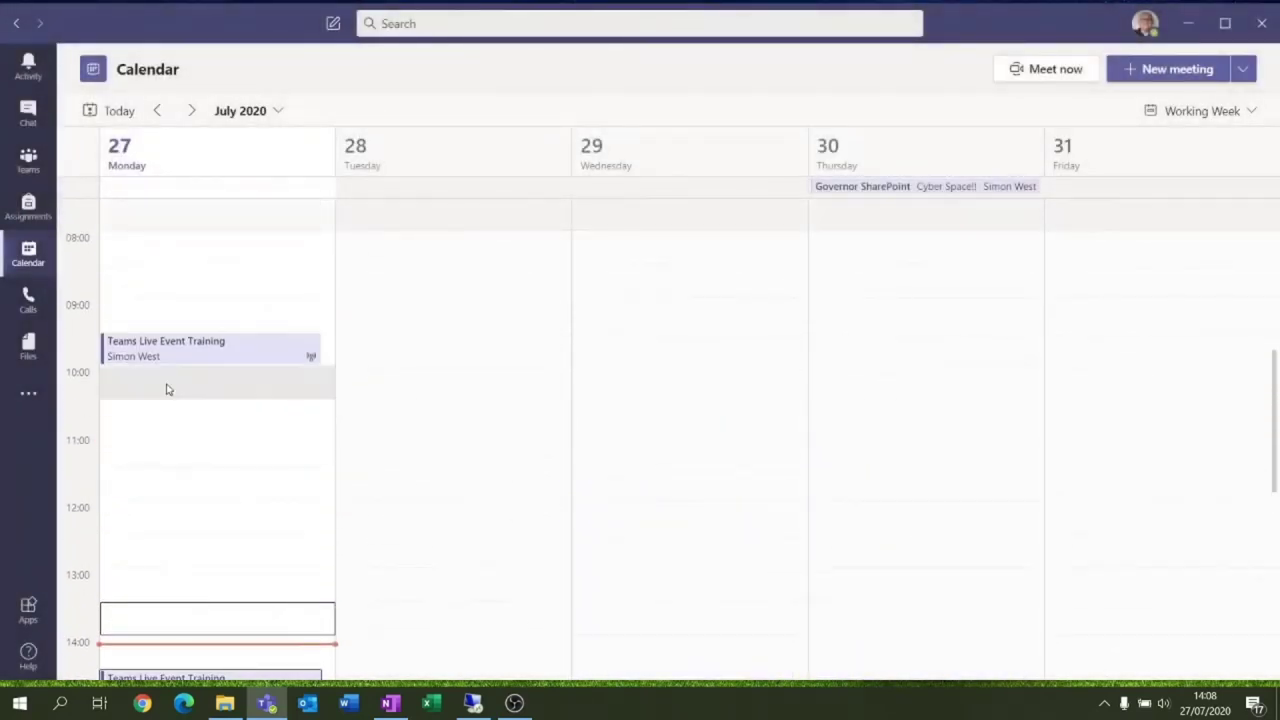
click(222, 525)
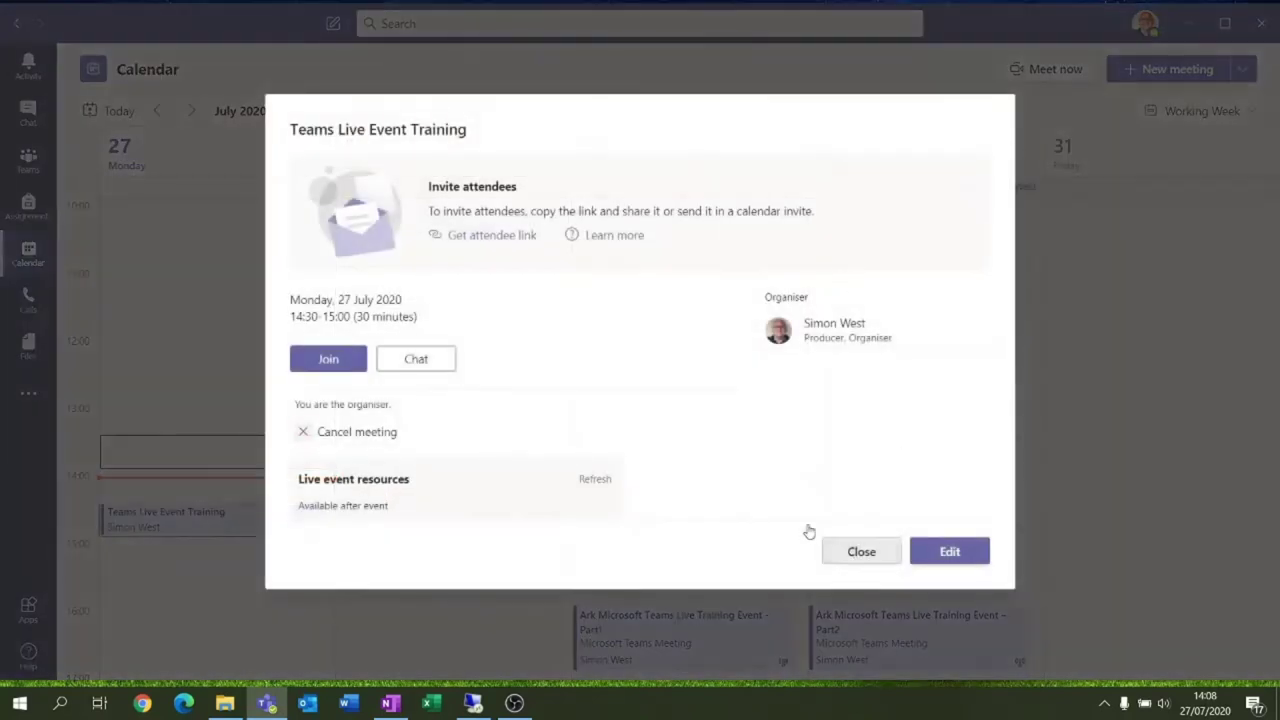
Open the 09:30 Teams Live Event Training and download its Q&A report
click(847, 566)
scroll(222, 258, up, 2)
click(191, 349)
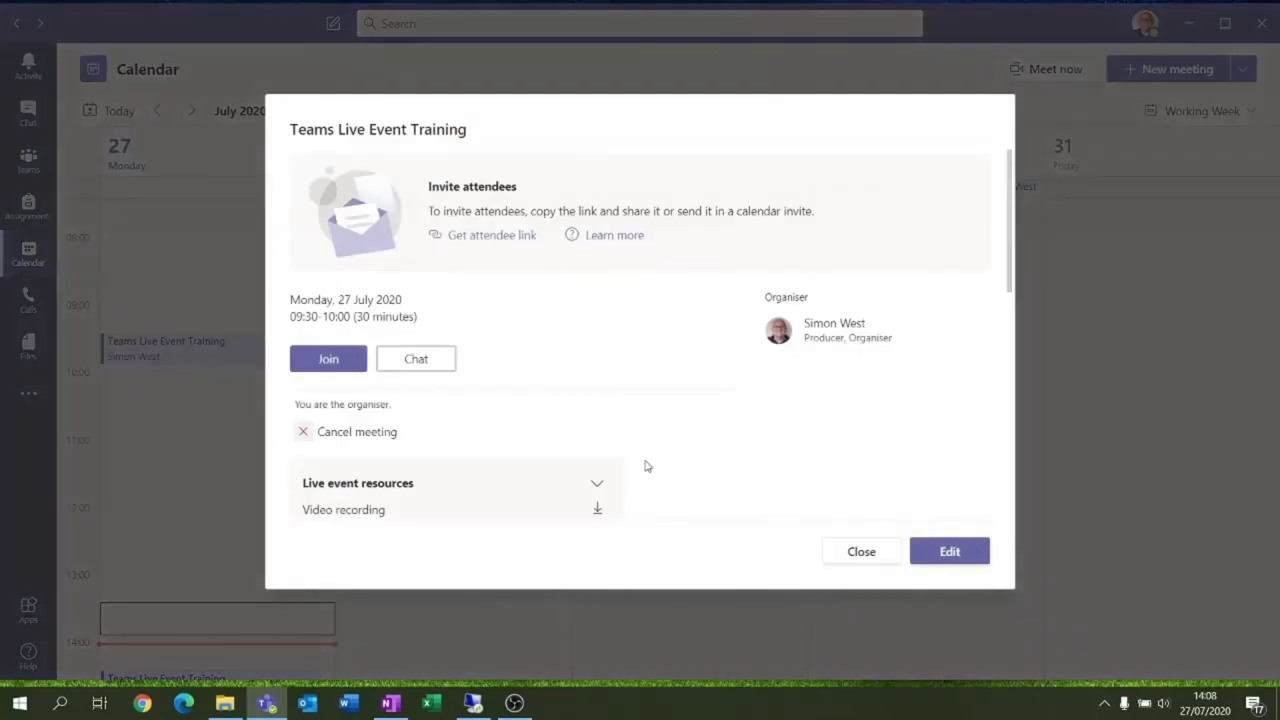
scroll(646, 466, down, 2)
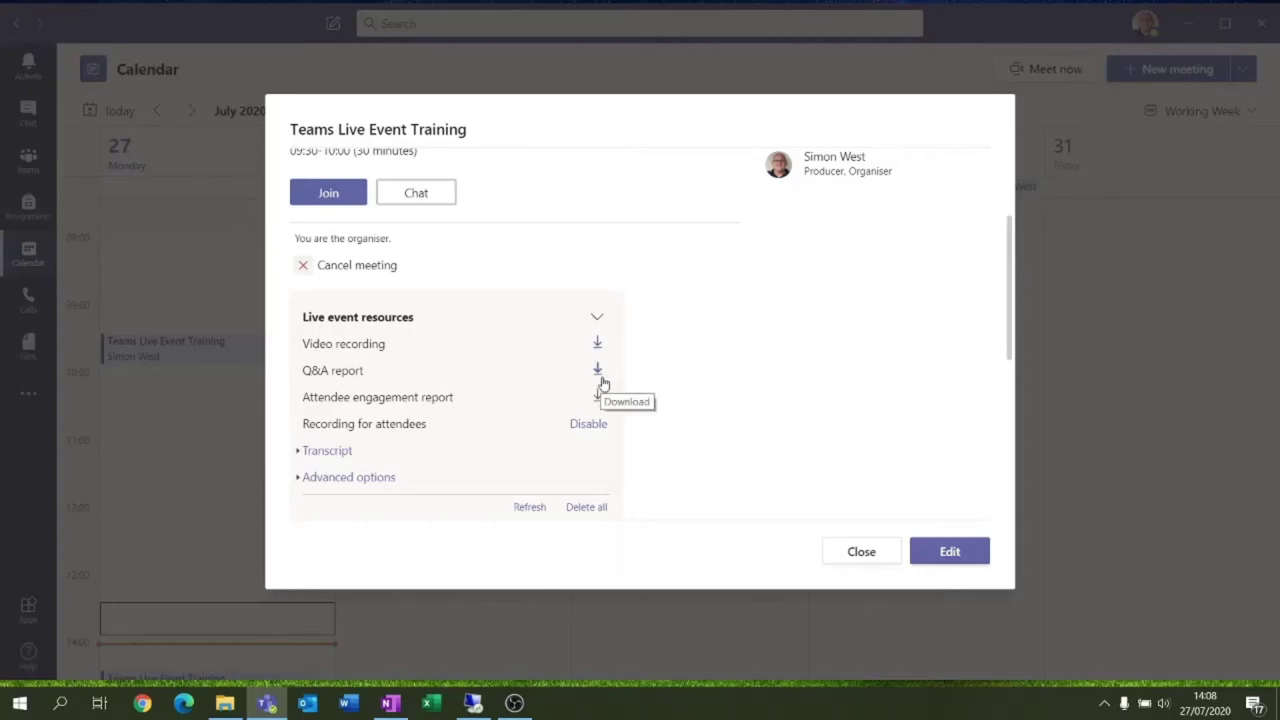
click(600, 376)
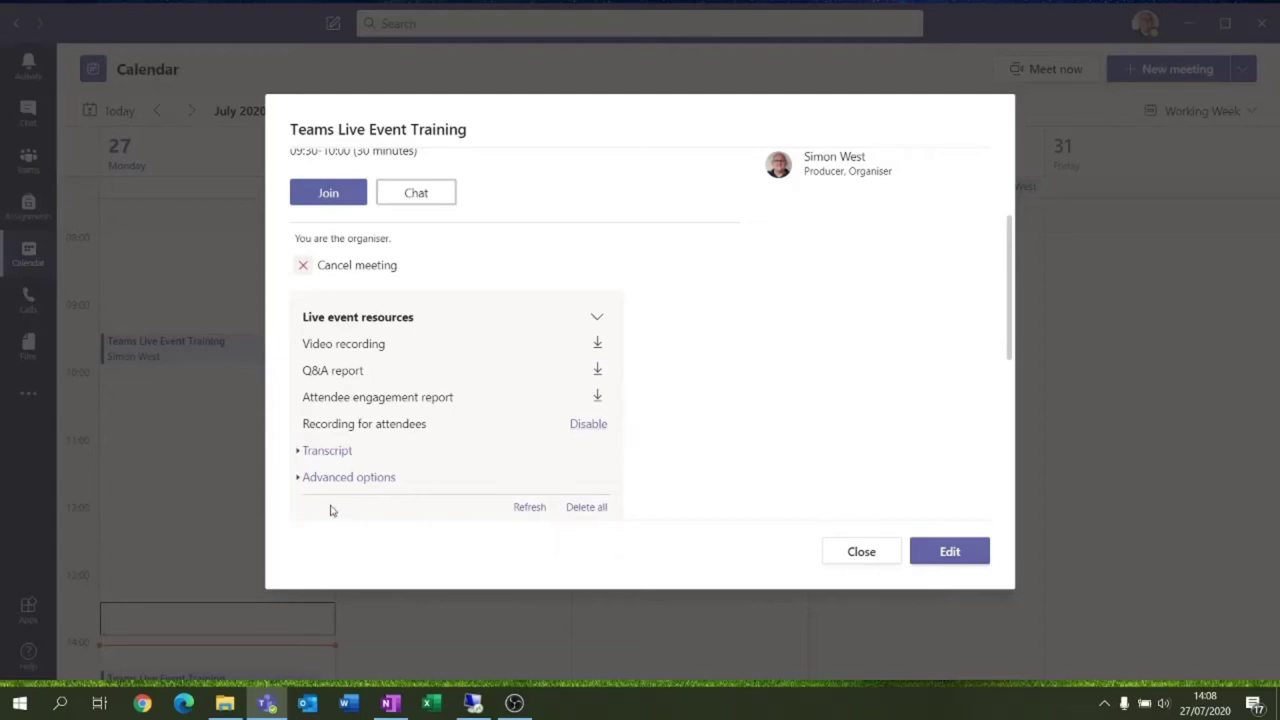
Expand Advanced options and the Transcript entry, then close the event details
click(305, 481)
scroll(388, 501, down, 2)
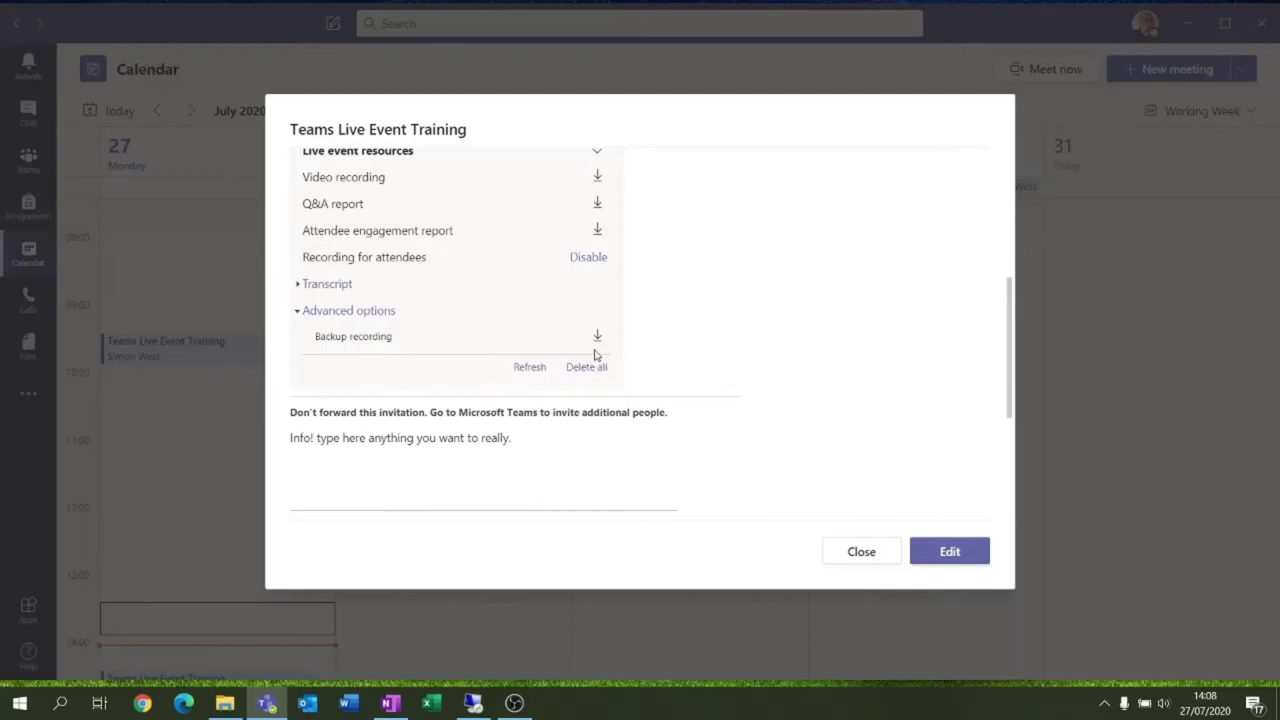
click(306, 284)
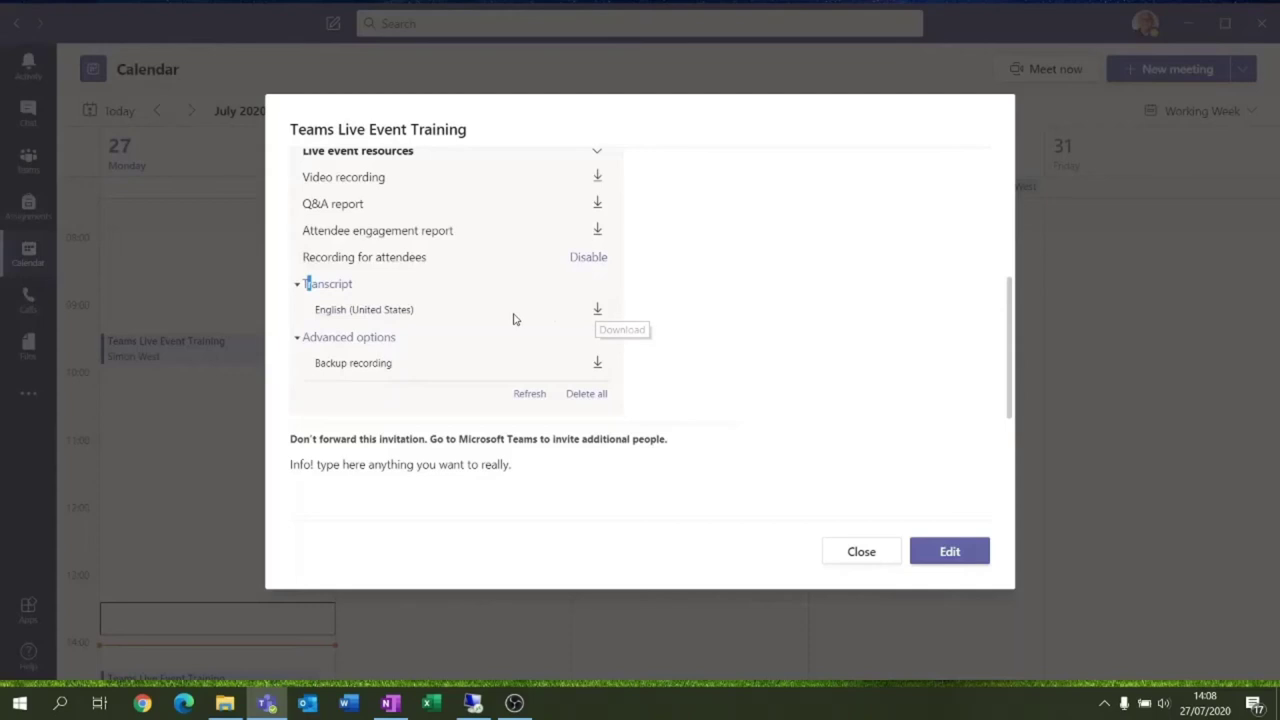
scroll(503, 354, up, 5)
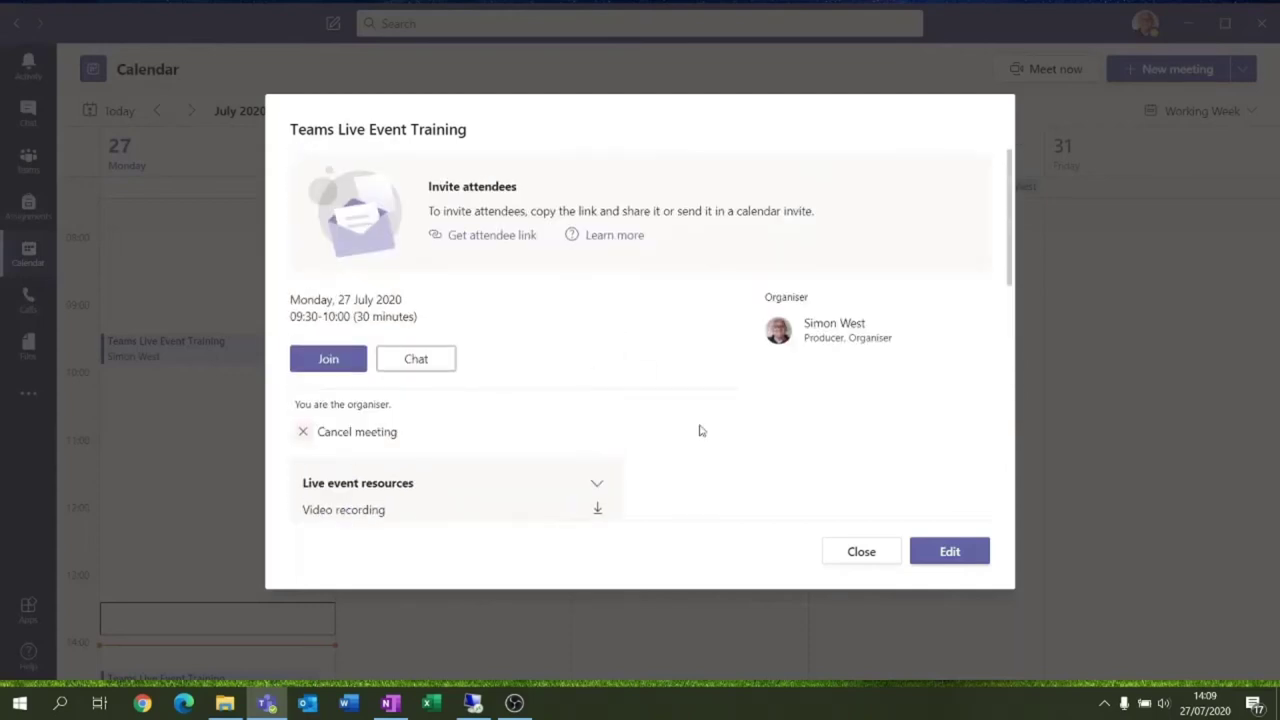
click(860, 556)
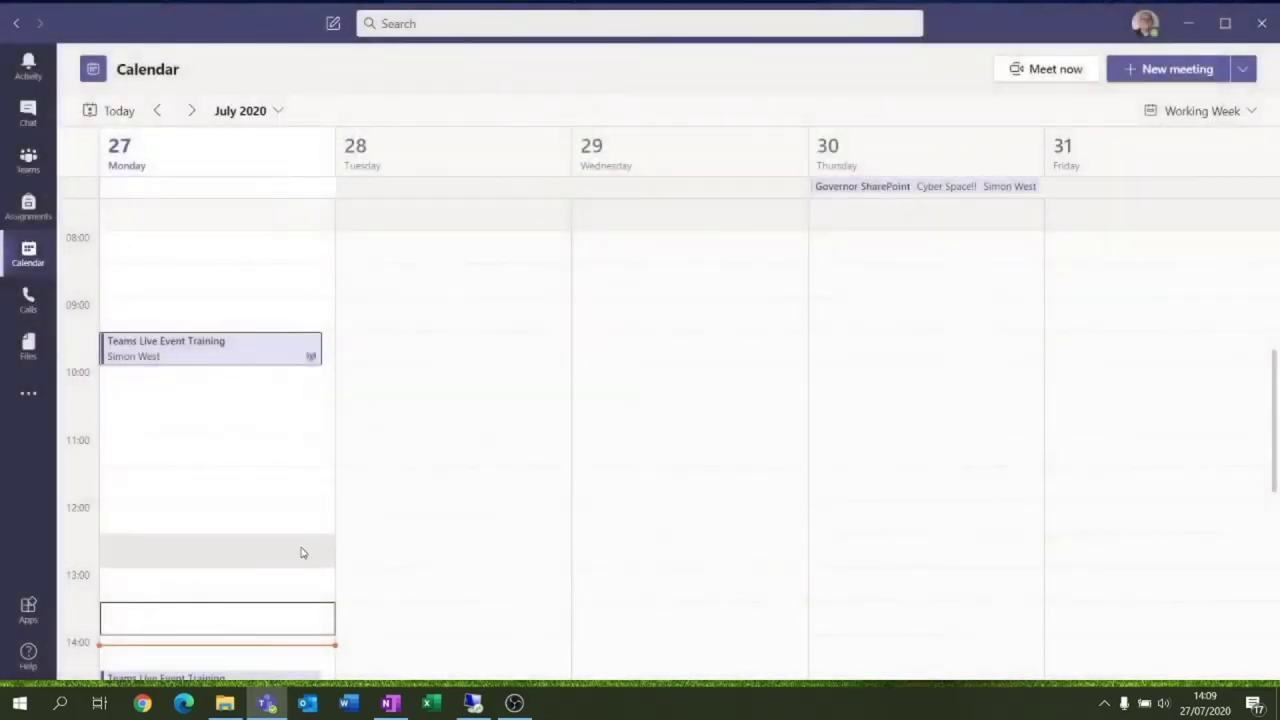
scroll(301, 548, down, 2)
Address a new email to the personal Gmail account and paste the Teams meeting link into the body
scroll(207, 540, down, 1)
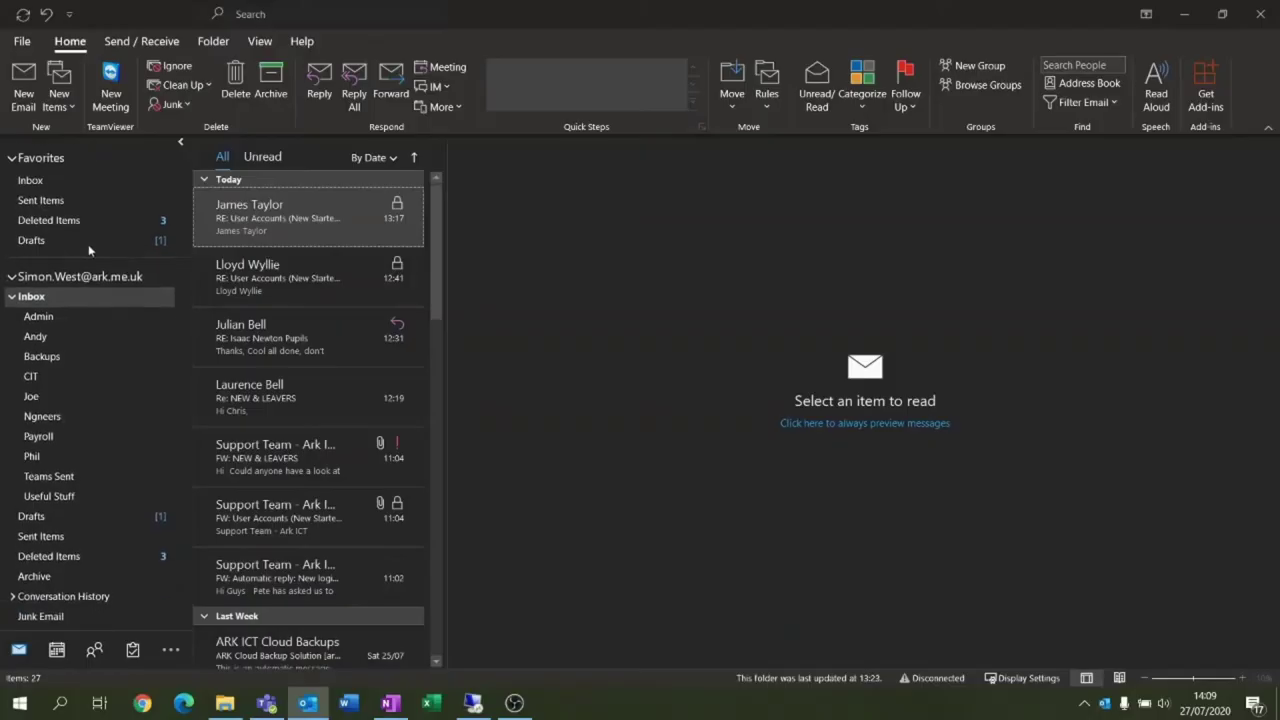
click(23, 85)
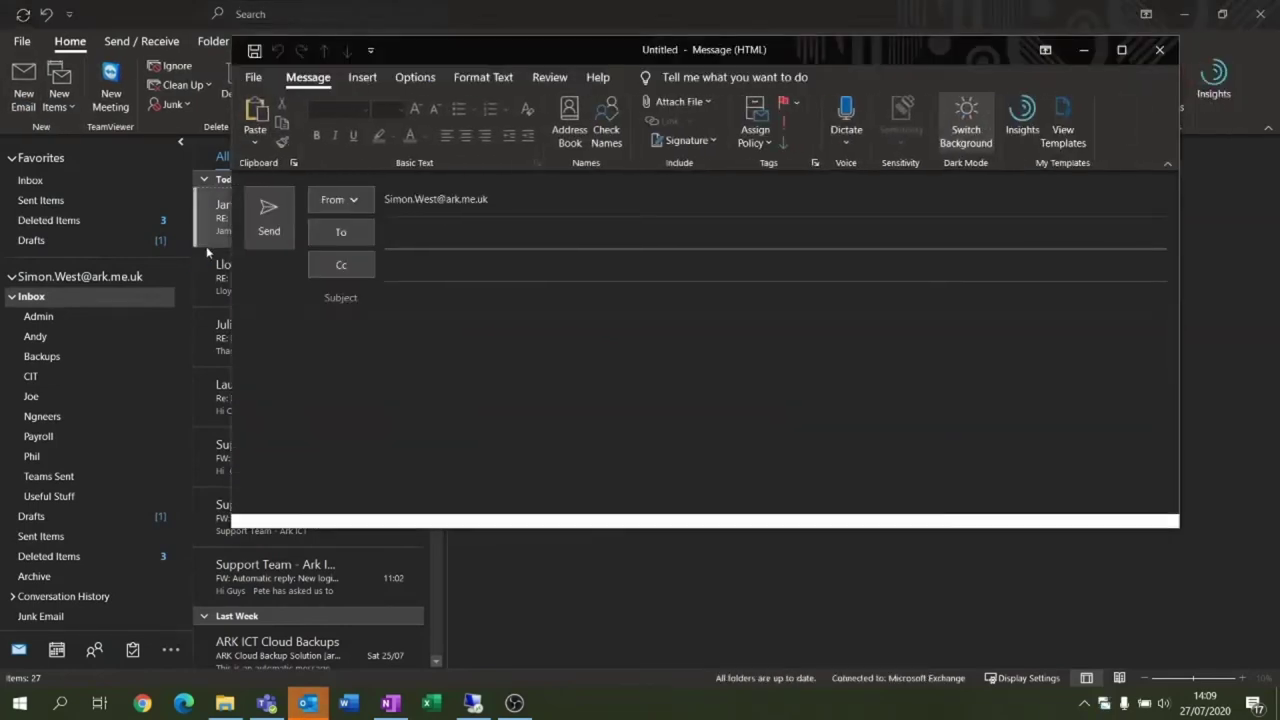
text(s)
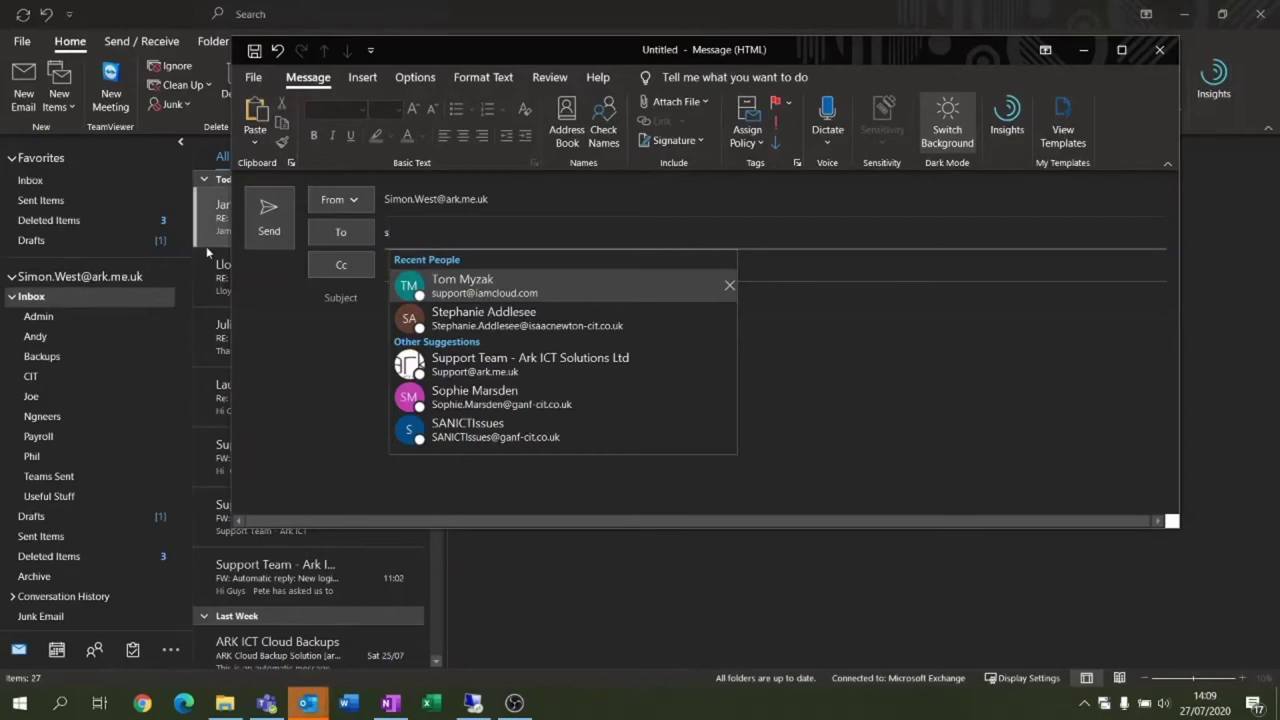
text(imon)
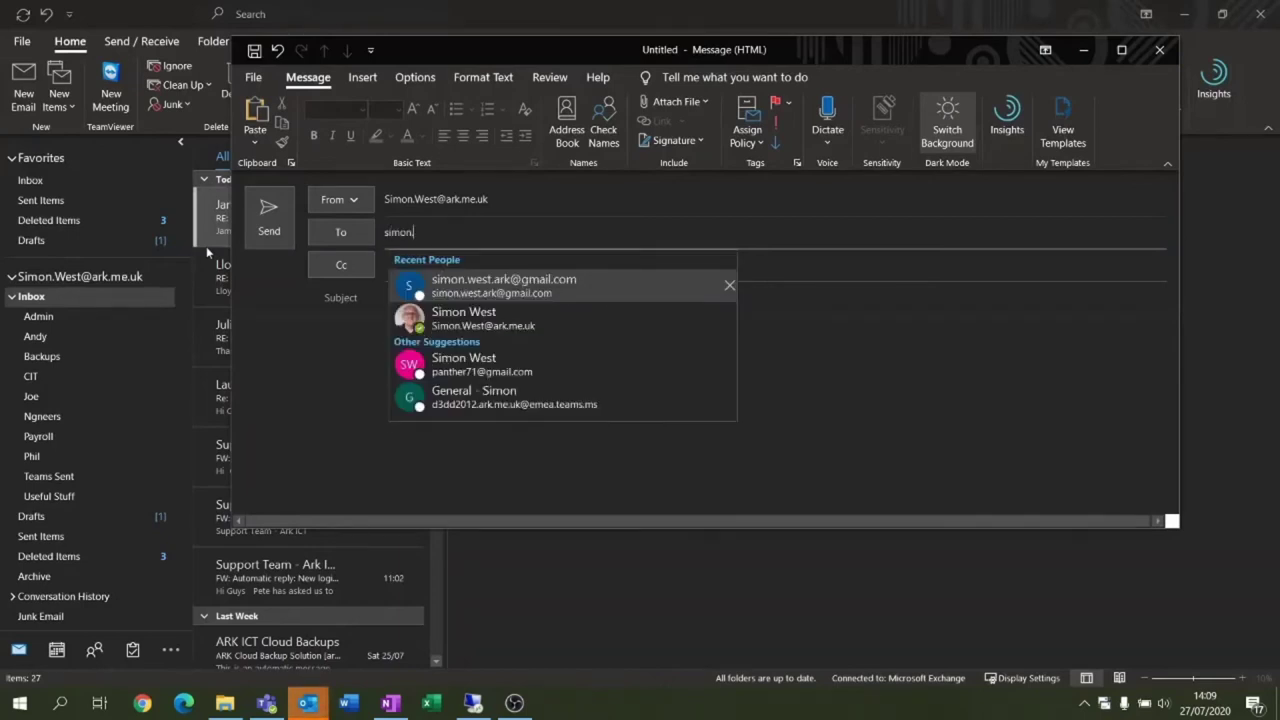
key(Down)
key(Up)
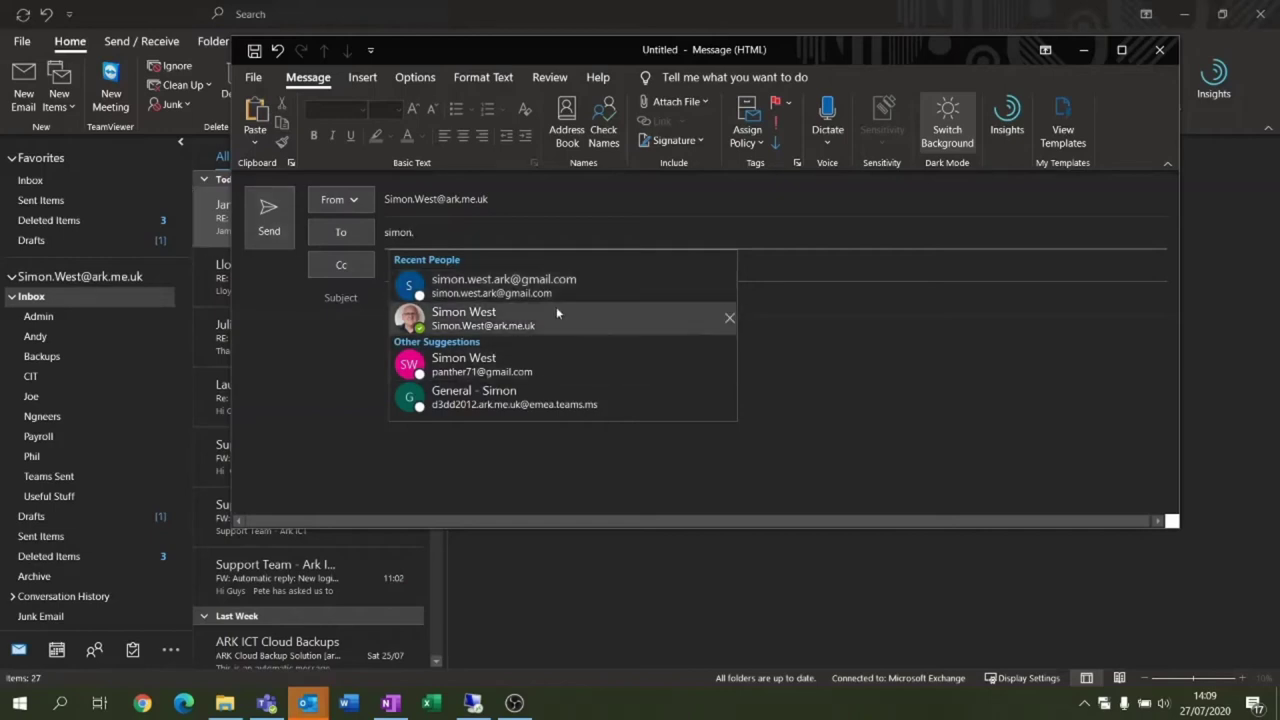
key(Return)
key(Tab)
key(Tab)
click(418, 382)
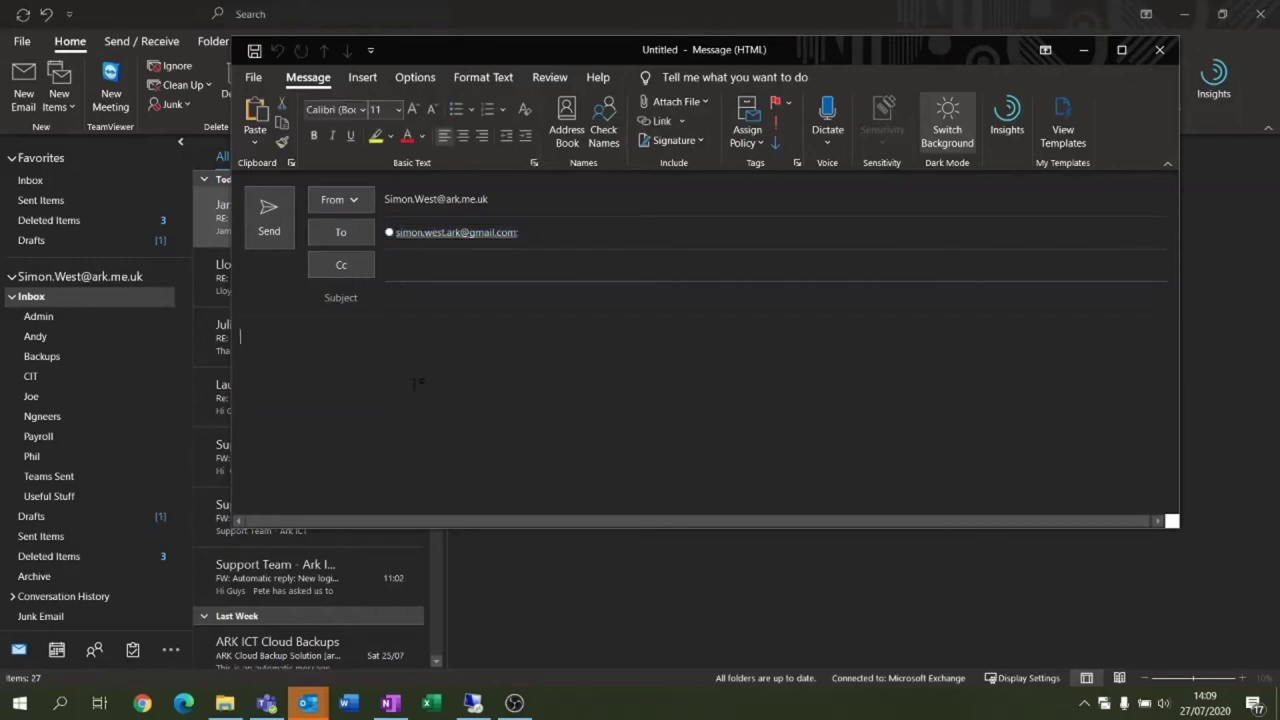
text(https://teams.microsoft.com/l/meetup-join/19%3ameeting_NDU2MjdiMzctZWQzMy00N2U0LWI5MDMtYmM2YmE4MDVlMjI3%40thread.v2/0?context=%7b%22Tid%22%3a%22bf3430e0-bad8-43b8-a7f2-73d1dec87474%22%2c%22Oid%22%3a%224eb22bac-605e-4420-9cd3-67b64881f8a9%22%2c%22IsBroadcastMeeting%22%3atrue%7d)
Finish the subject 'Teams Training' and add 'Teams Training 27/07/2020 @ 14:30' after the link
click(434, 296)
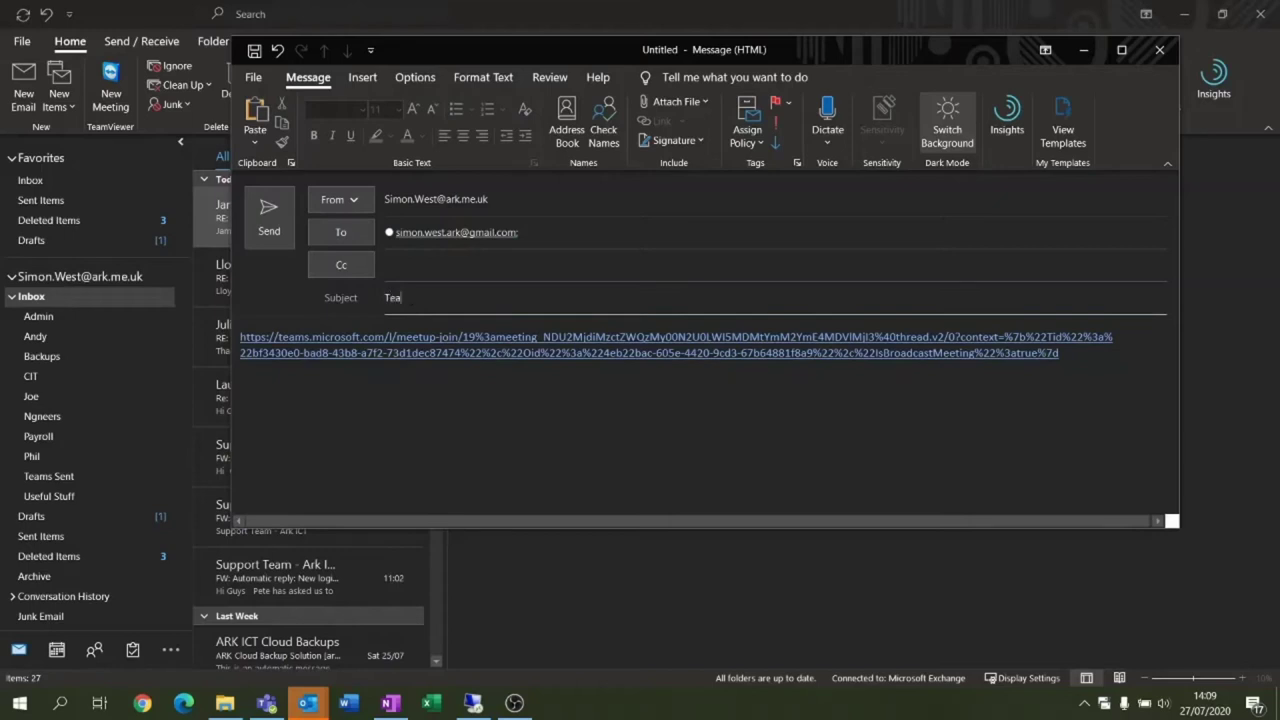
text(ng)
click(291, 352)
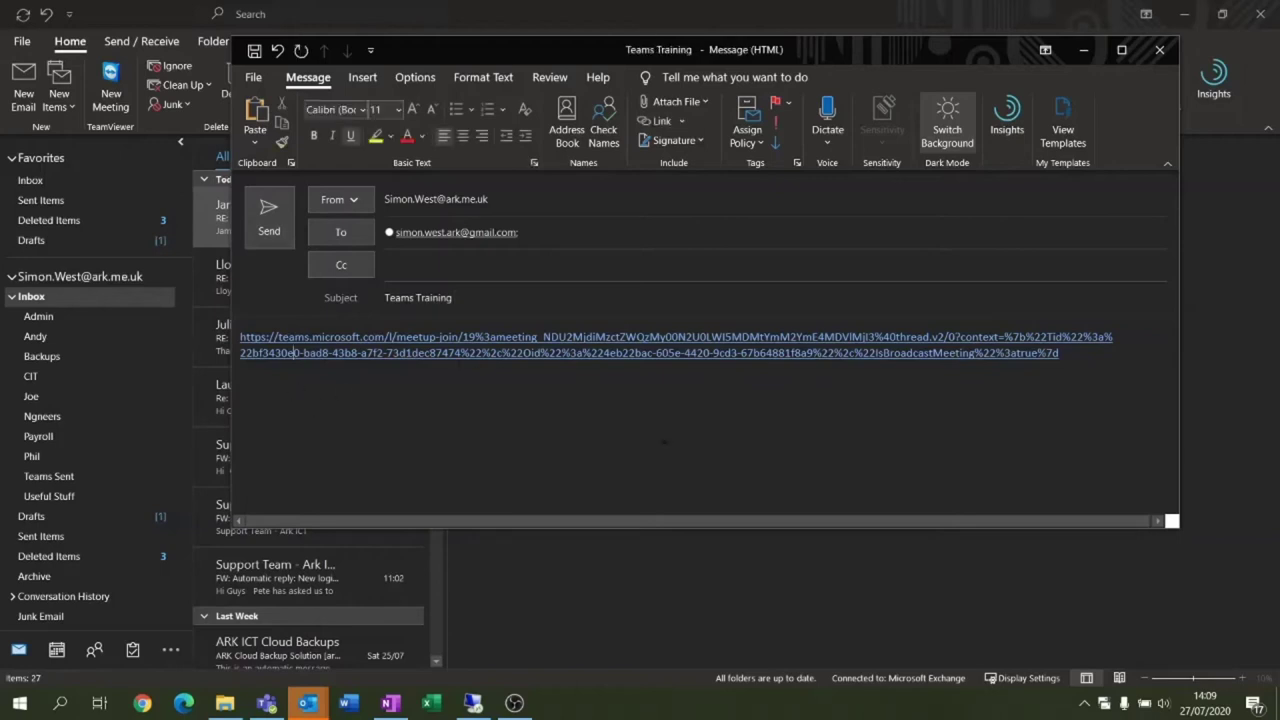
click(1081, 358)
text(Teams Training 27/07/20)
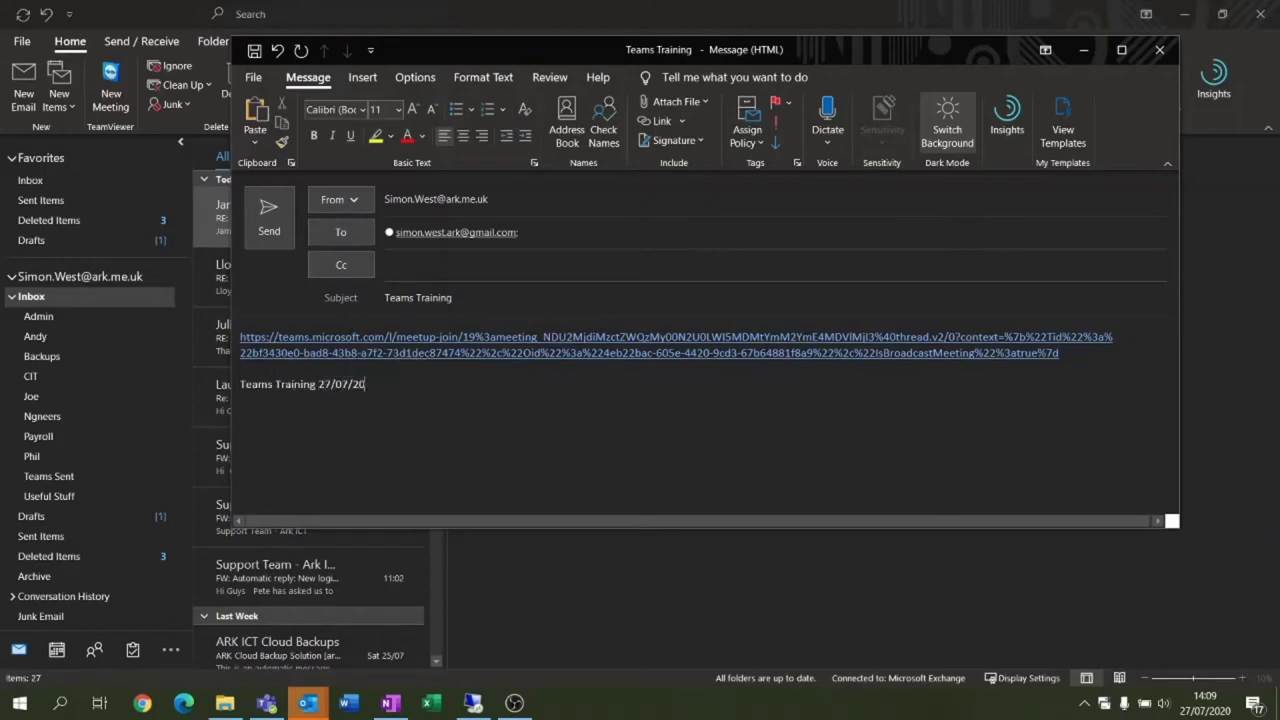
text(20 @ 14:30)
drag(428, 384, 239, 386)
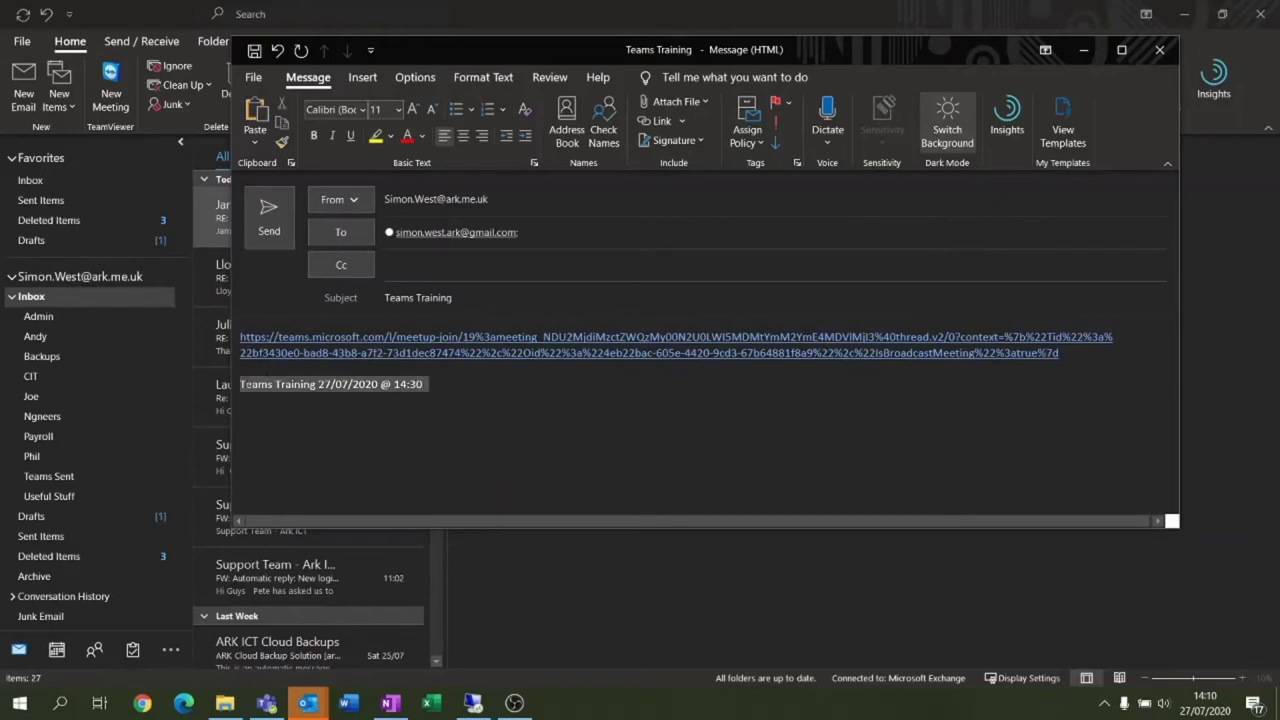
right_click(282, 385)
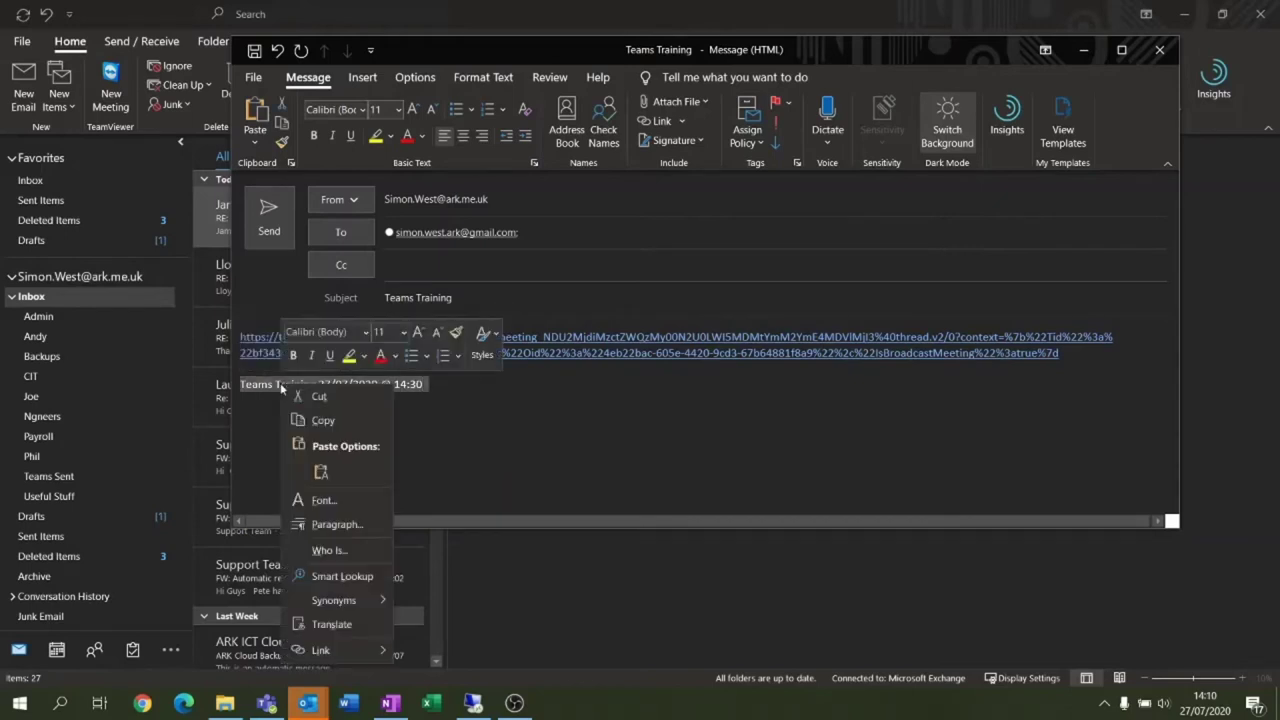
Turn the 'Teams Training 27/07/2020 @ 14:30' line into a hyperlink to the meeting URL
click(336, 650)
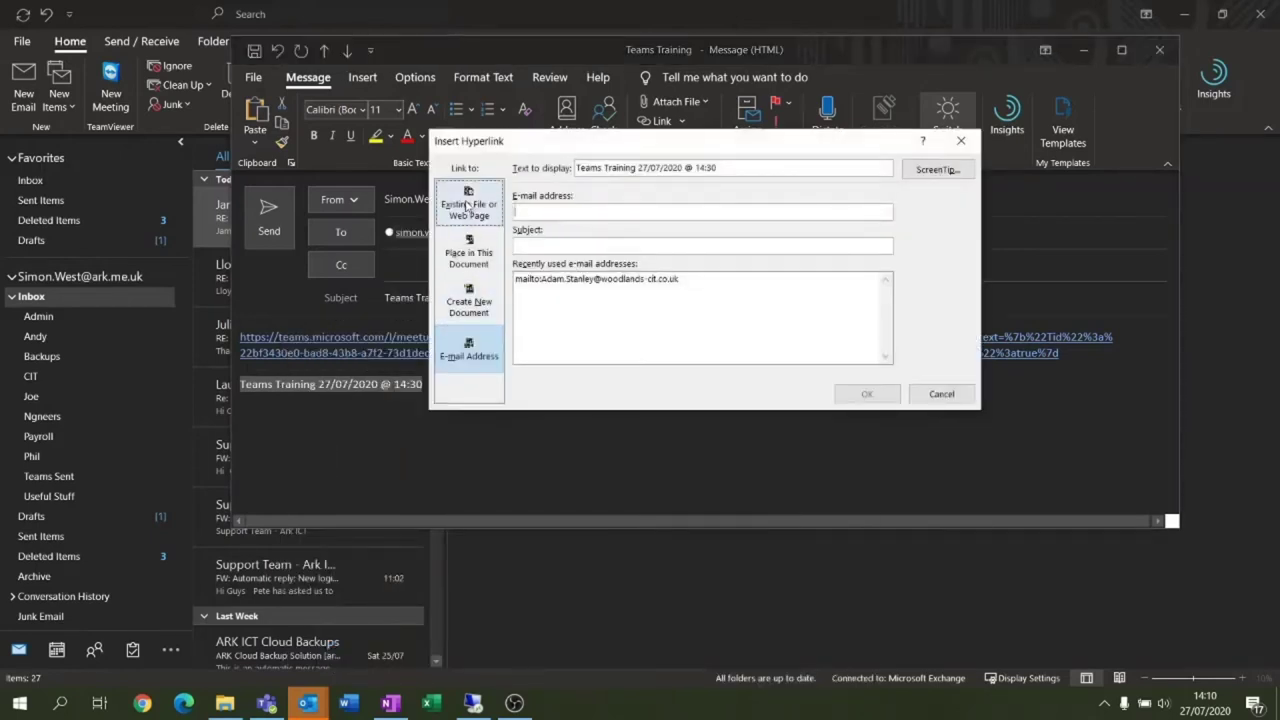
click(452, 208)
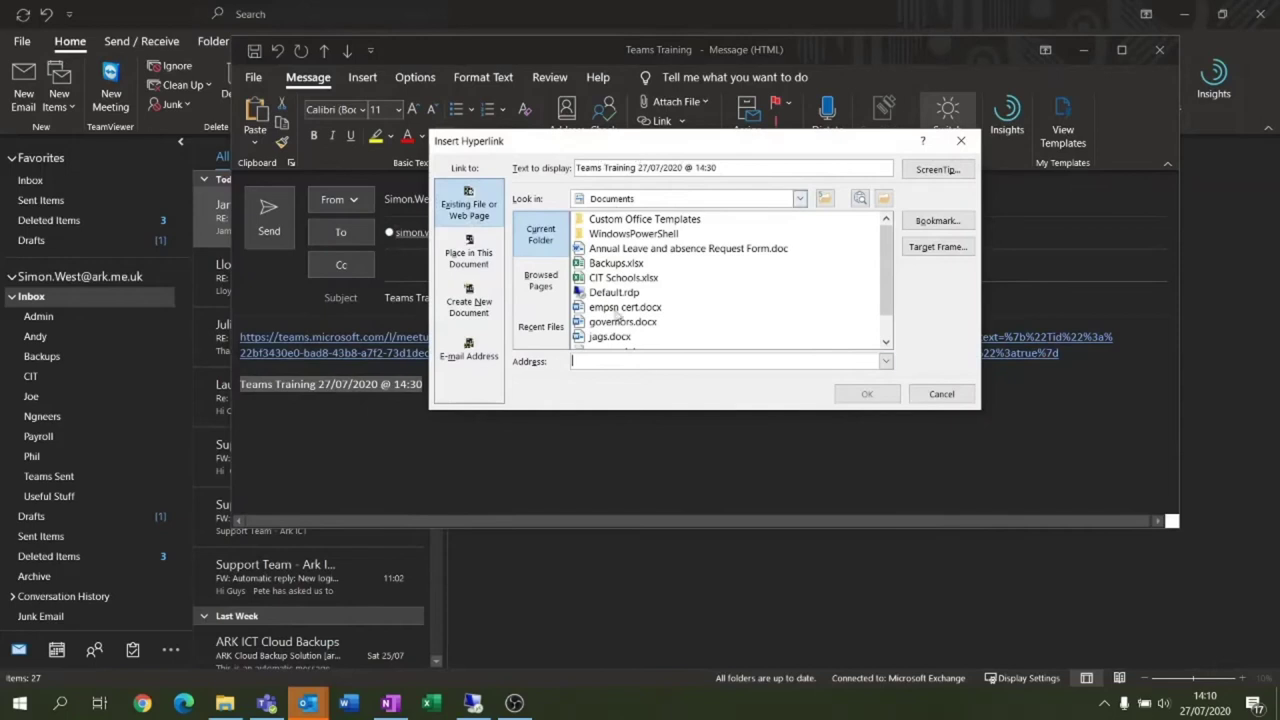
key(ctrl+v)
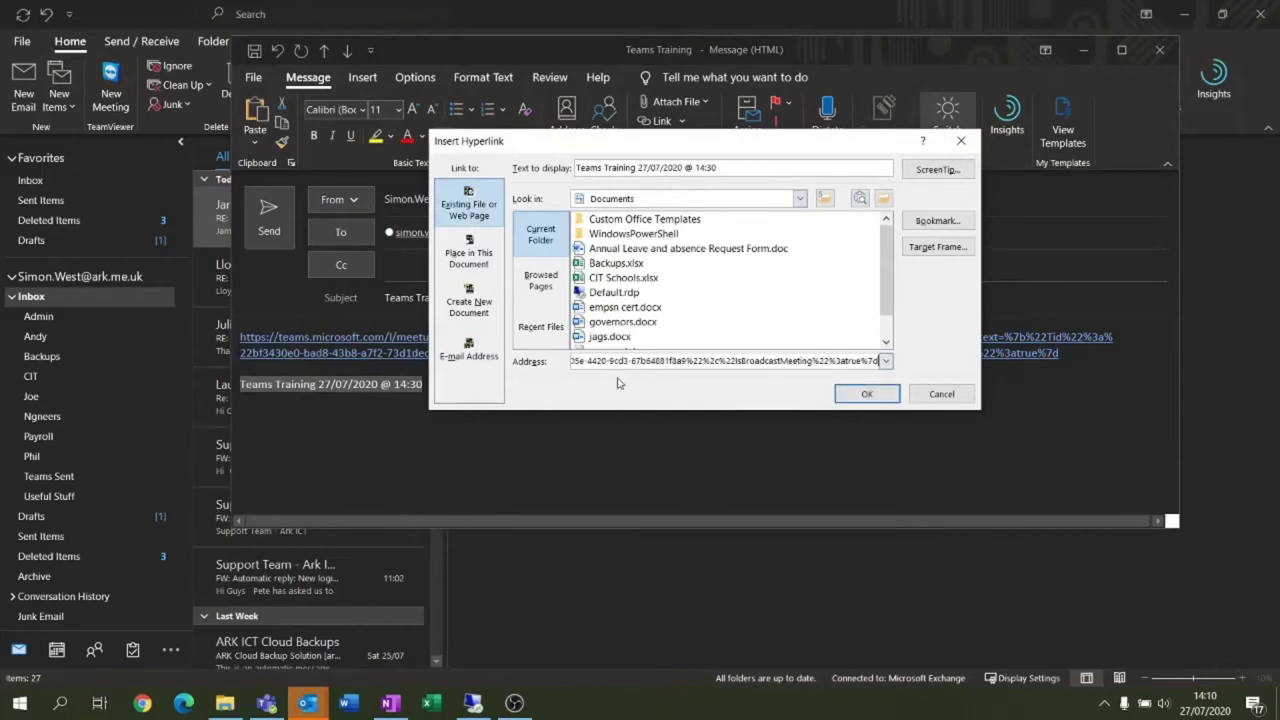
click(866, 394)
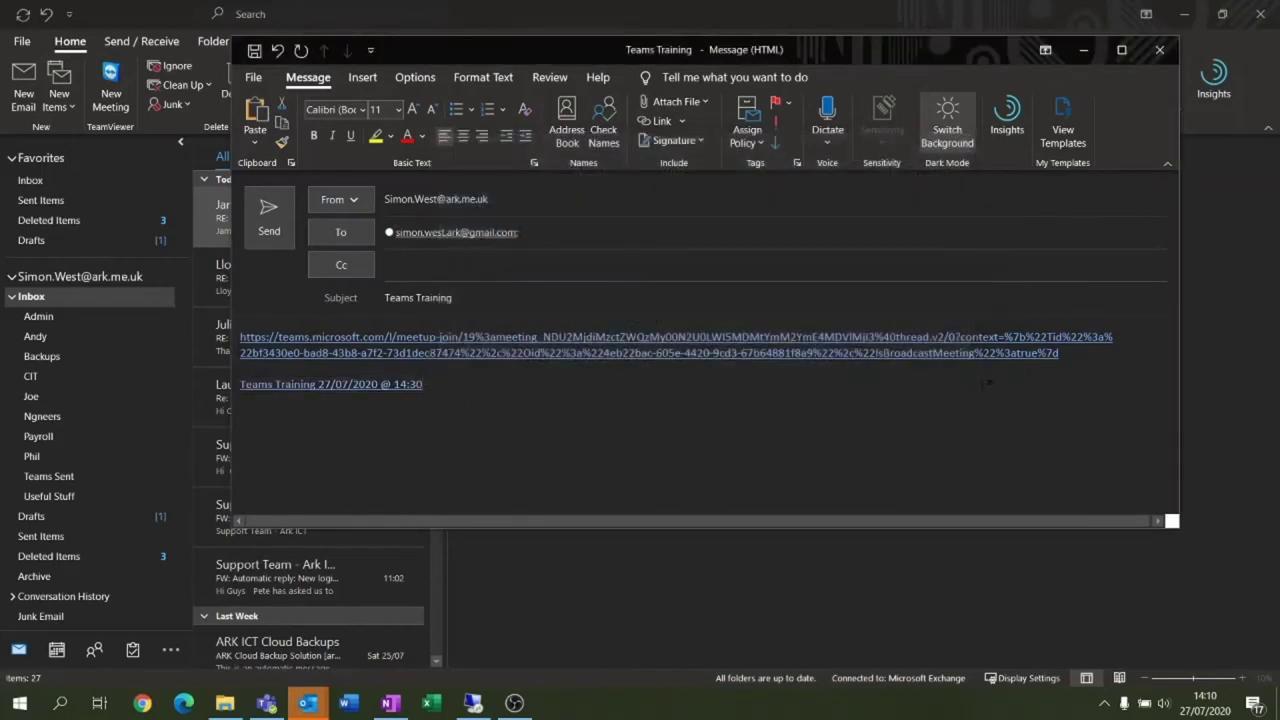
Delete the raw meeting URL from the body and send the message
drag(239, 384, 114, 322)
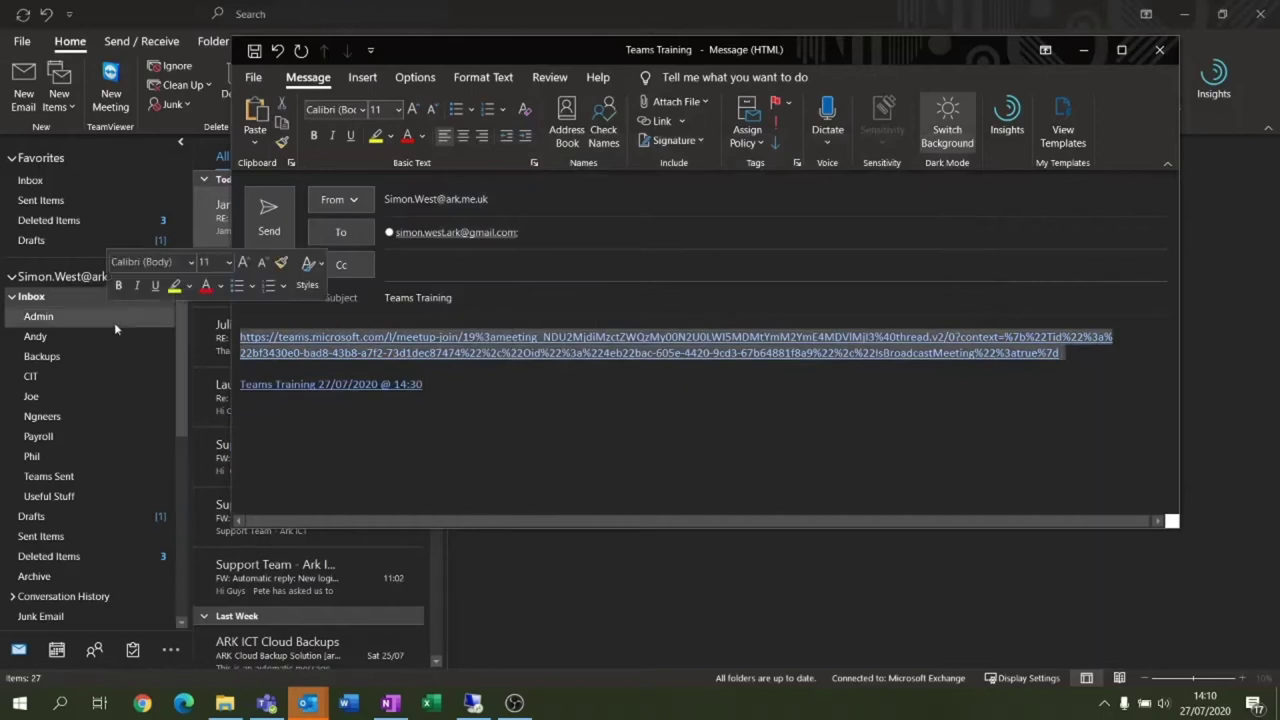
key(Delete)
key(ctrl+a)
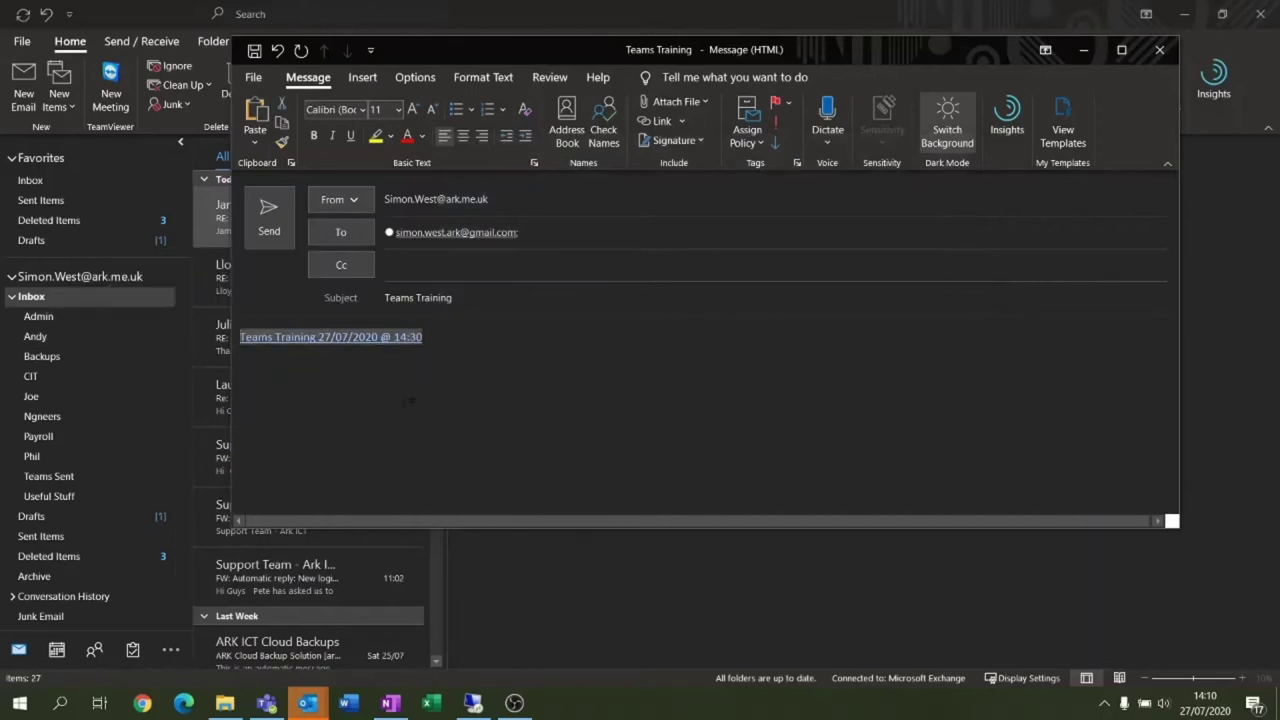
click(548, 400)
mouse_move(300, 337)
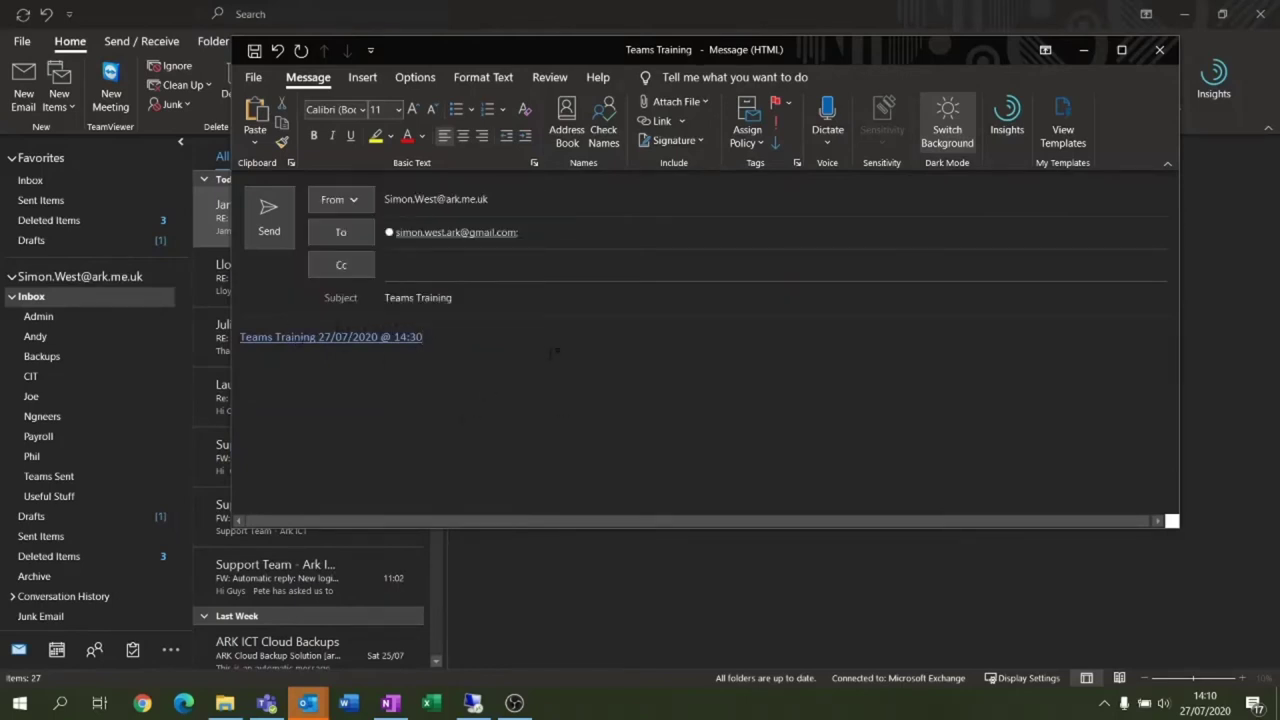
click(260, 228)
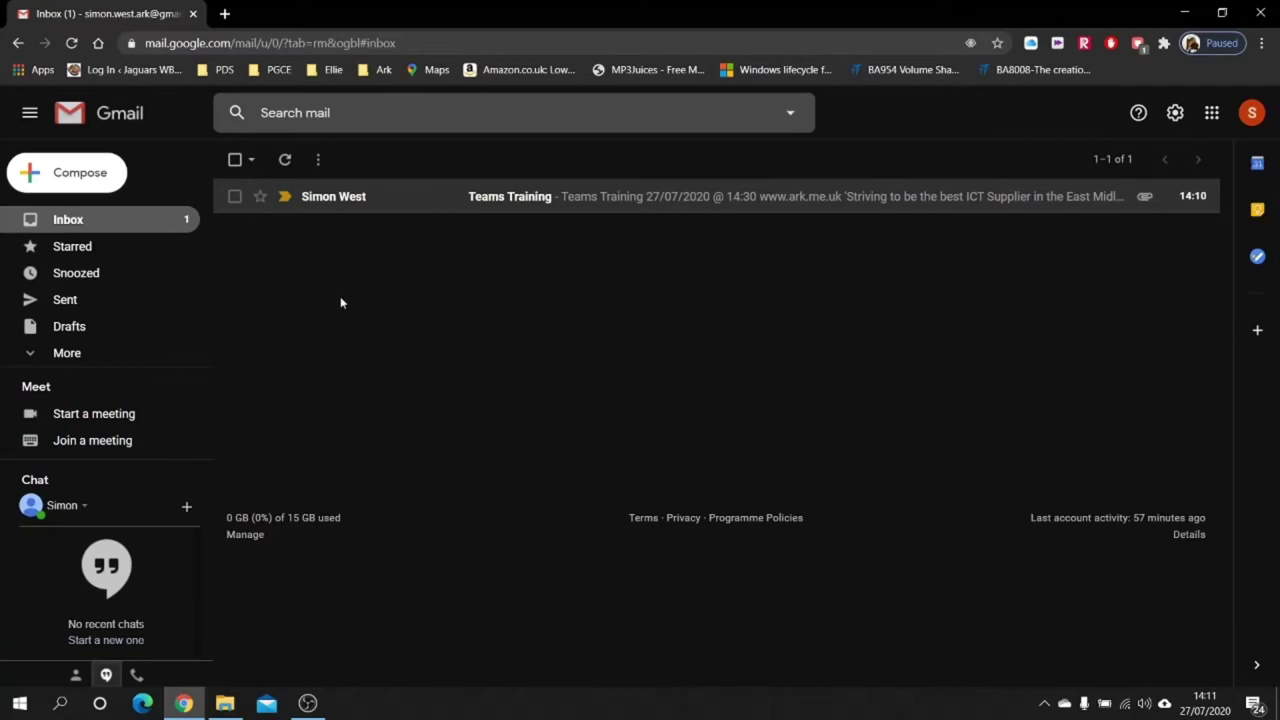
Open the Teams Training email in Gmail and follow its 'Teams Training 27/07/2020 @ 14:30' link
click(655, 199)
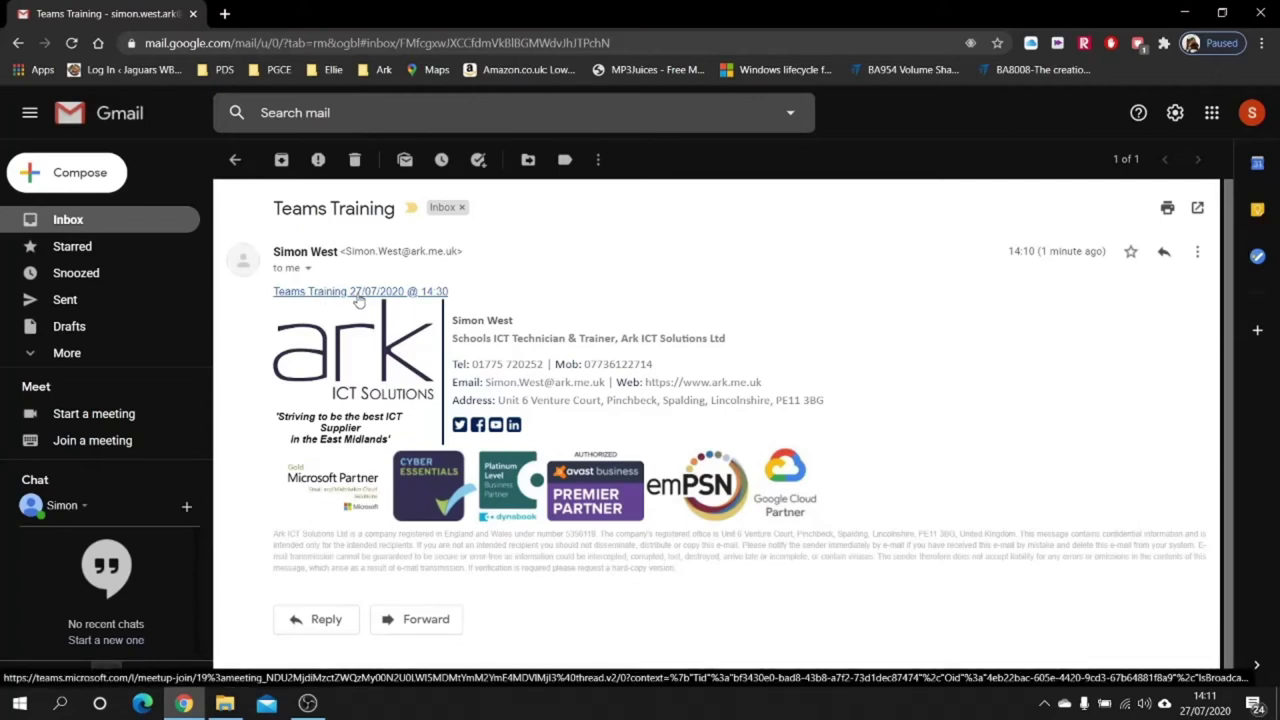
click(359, 295)
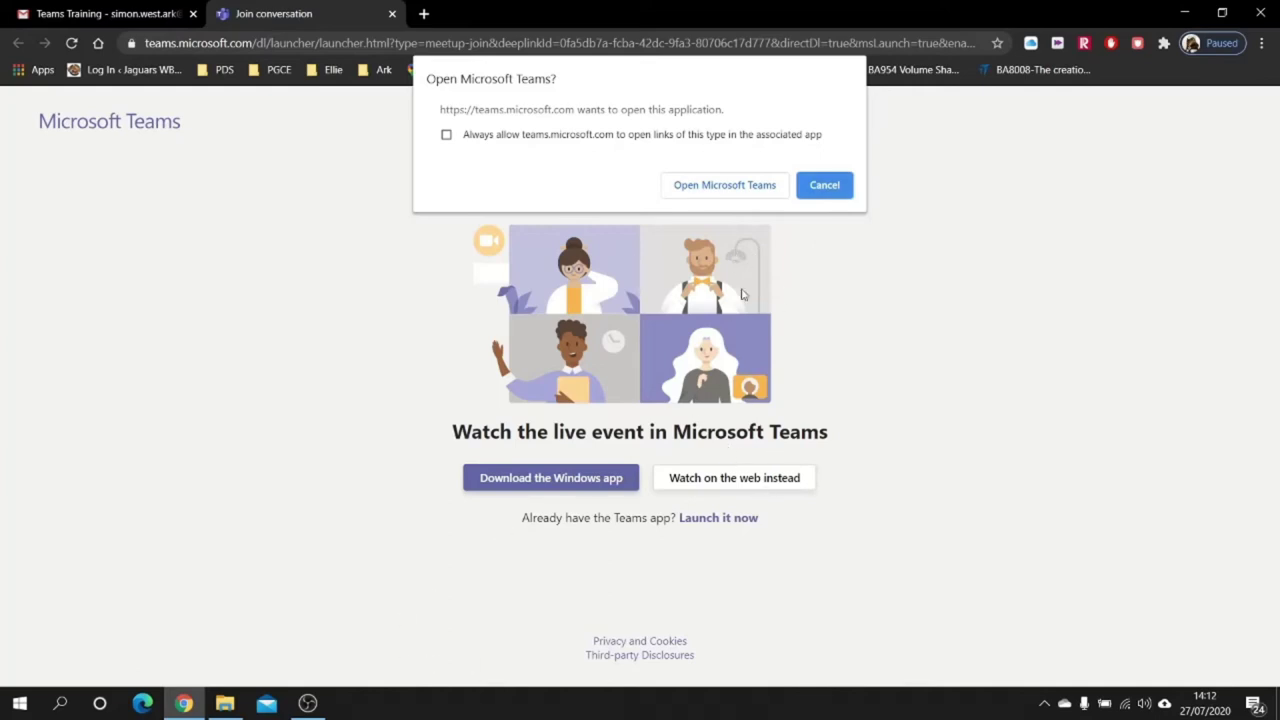
Open the event in the Teams app, maximise the window and join Teams Live Event Training anonymously
click(708, 188)
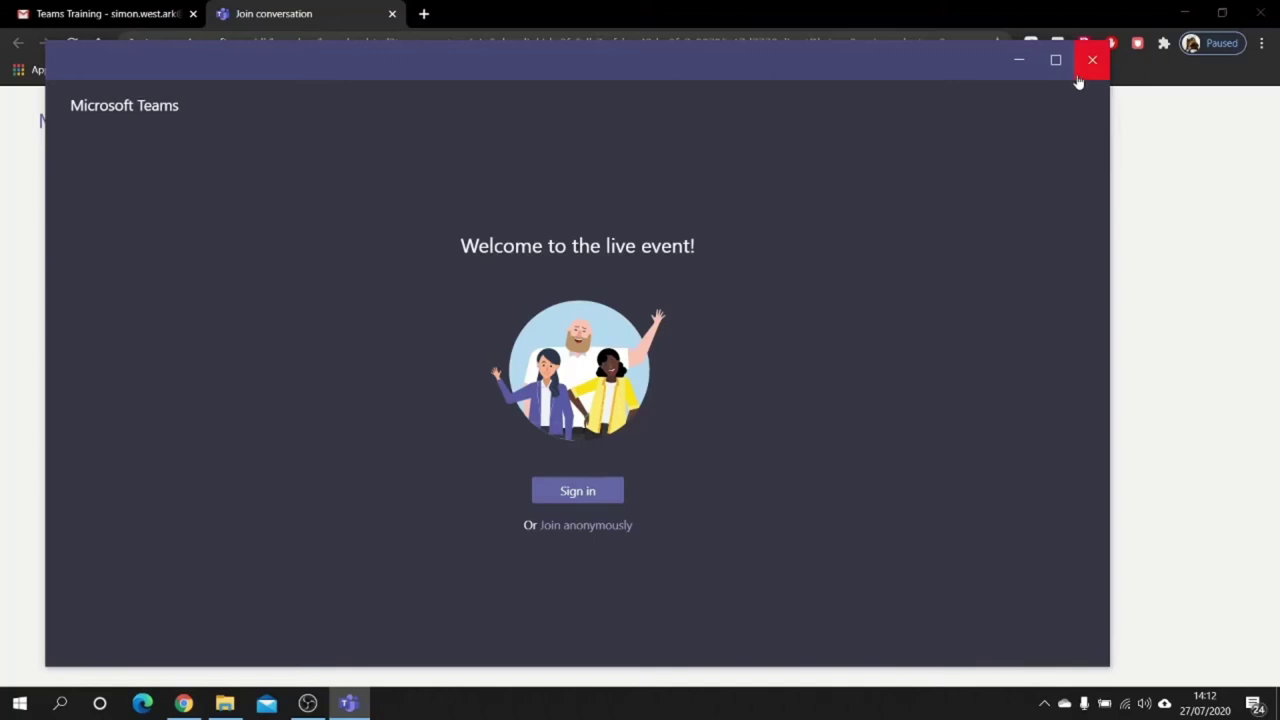
click(1055, 62)
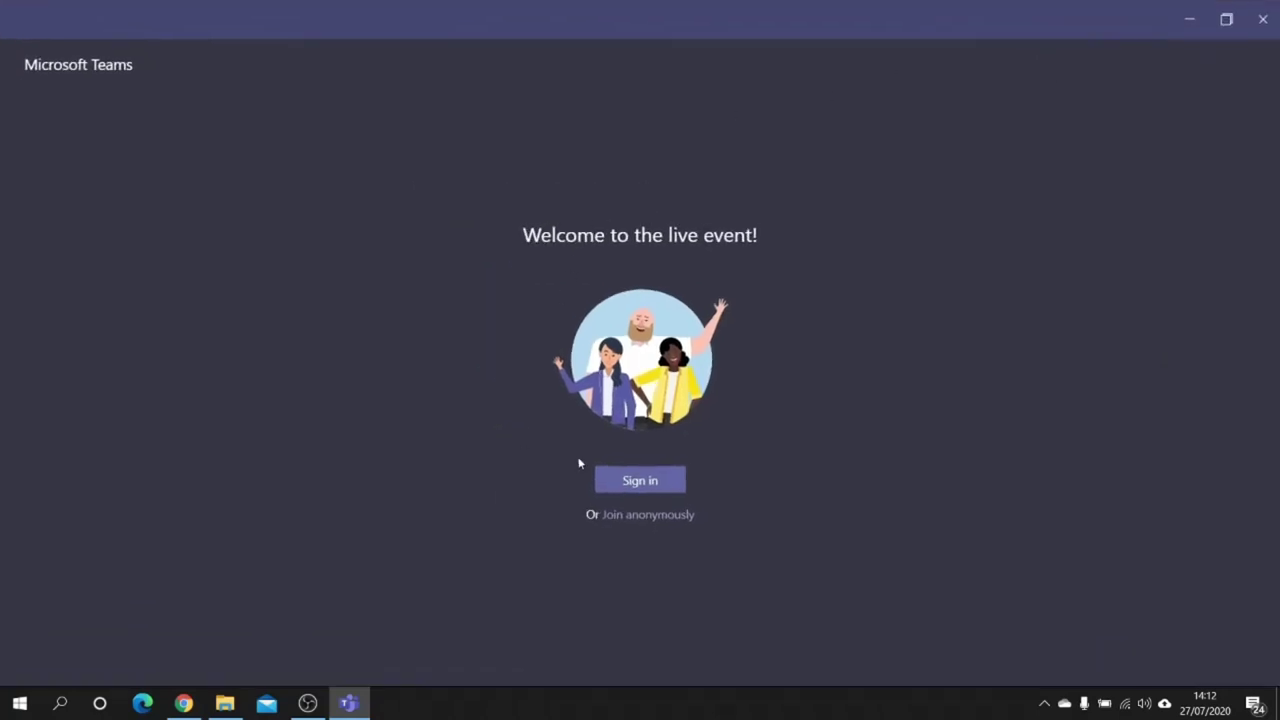
click(630, 516)
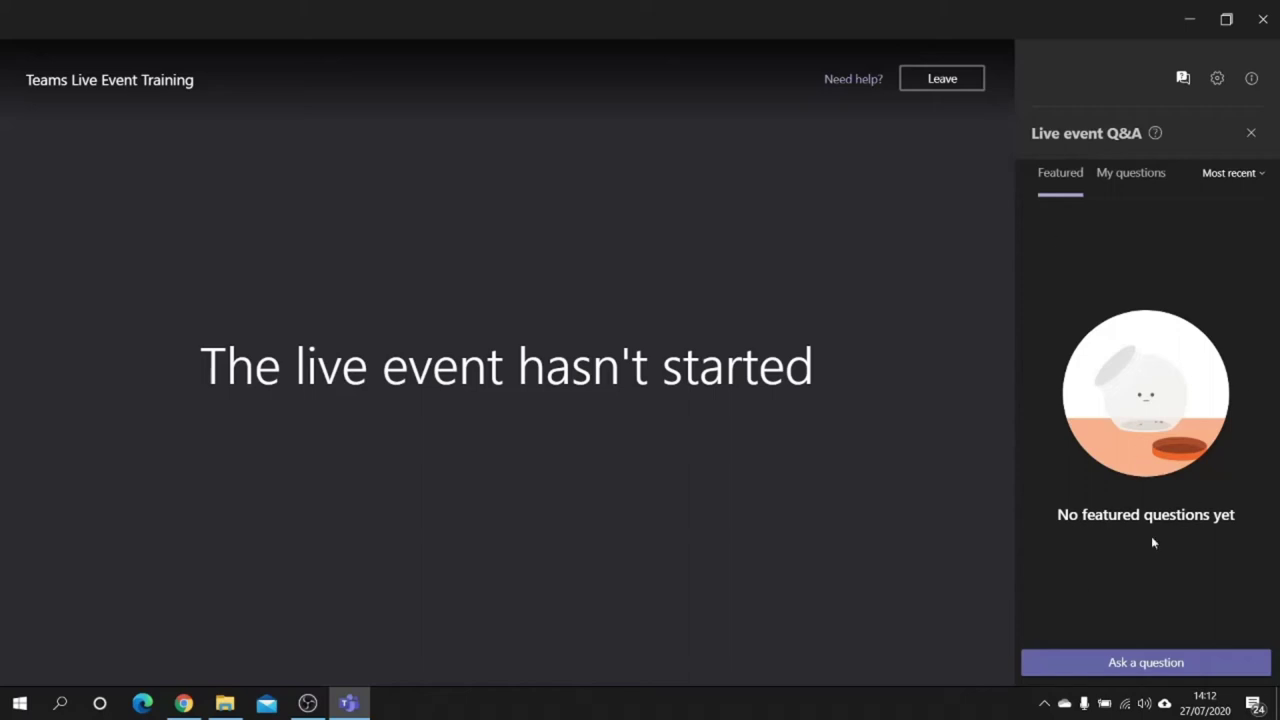
click(1216, 80)
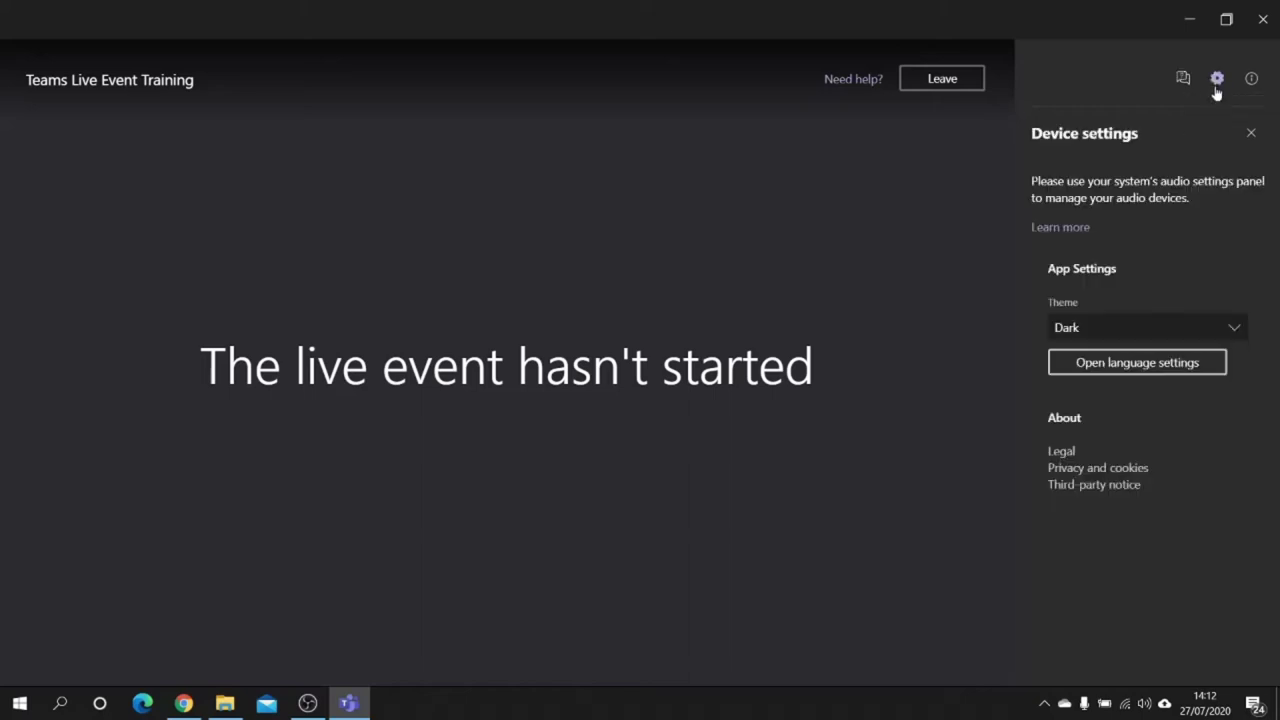
click(1164, 330)
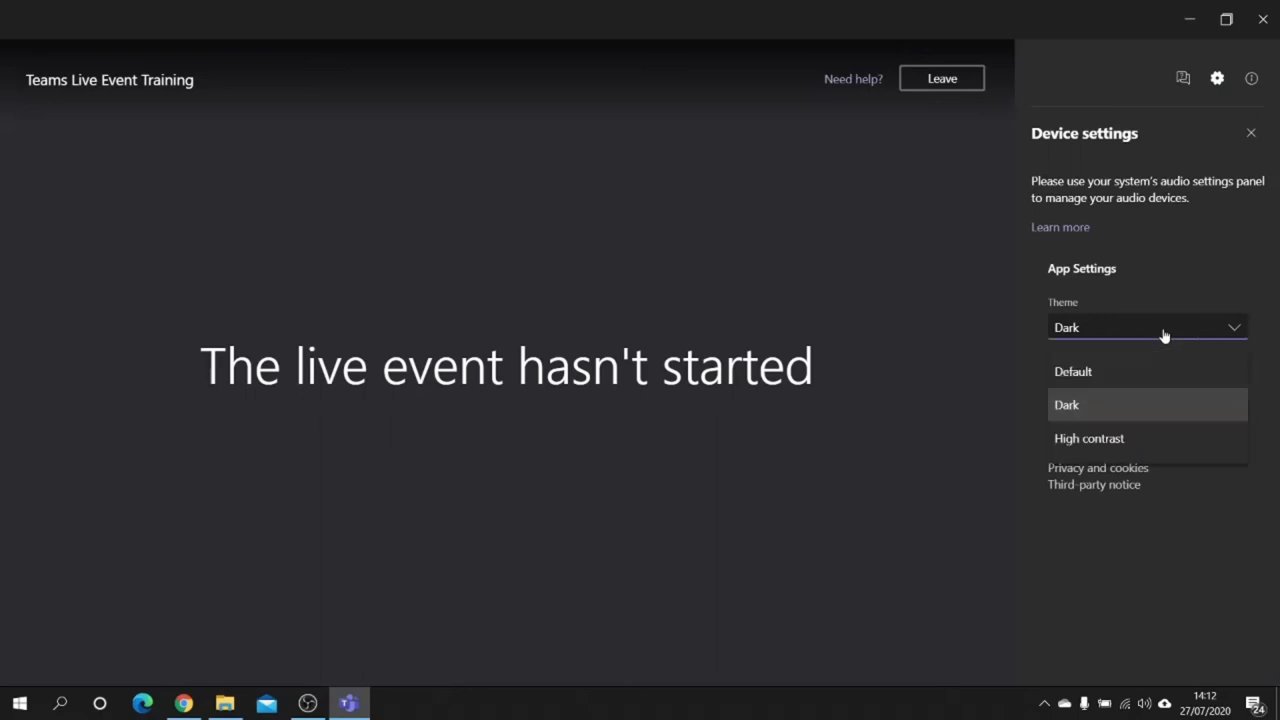
click(1164, 335)
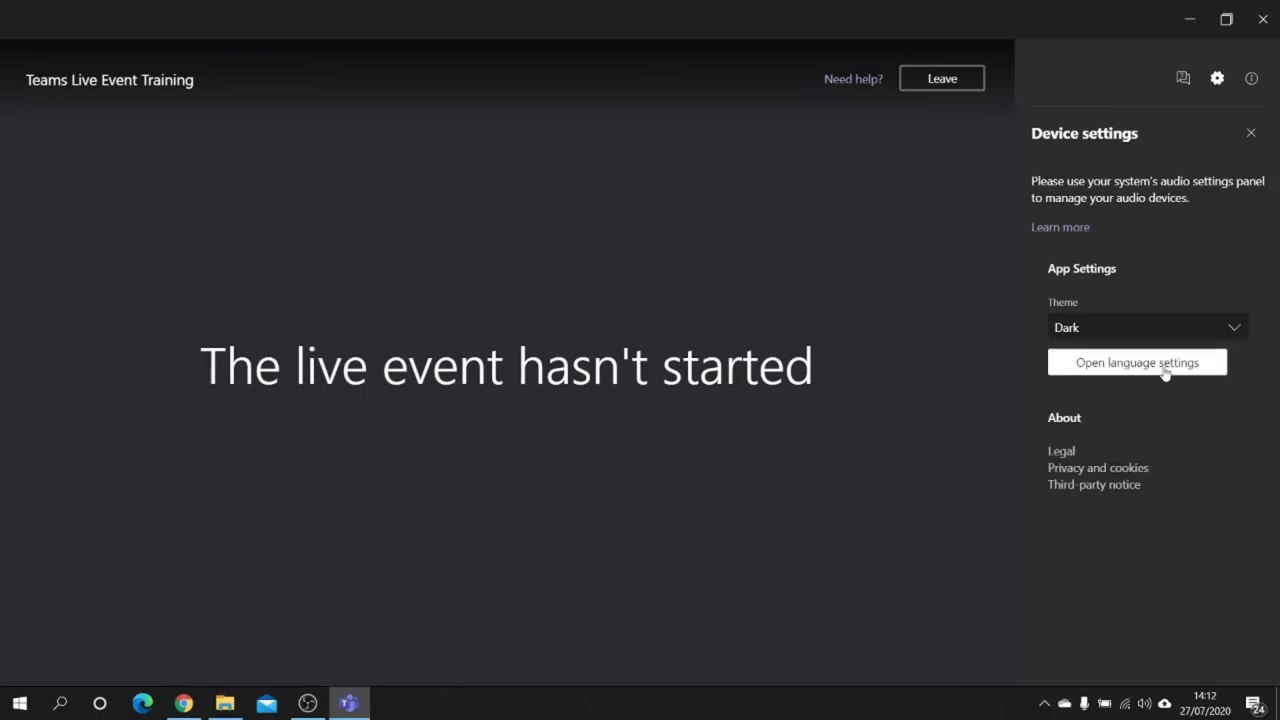
click(1164, 370)
click(597, 334)
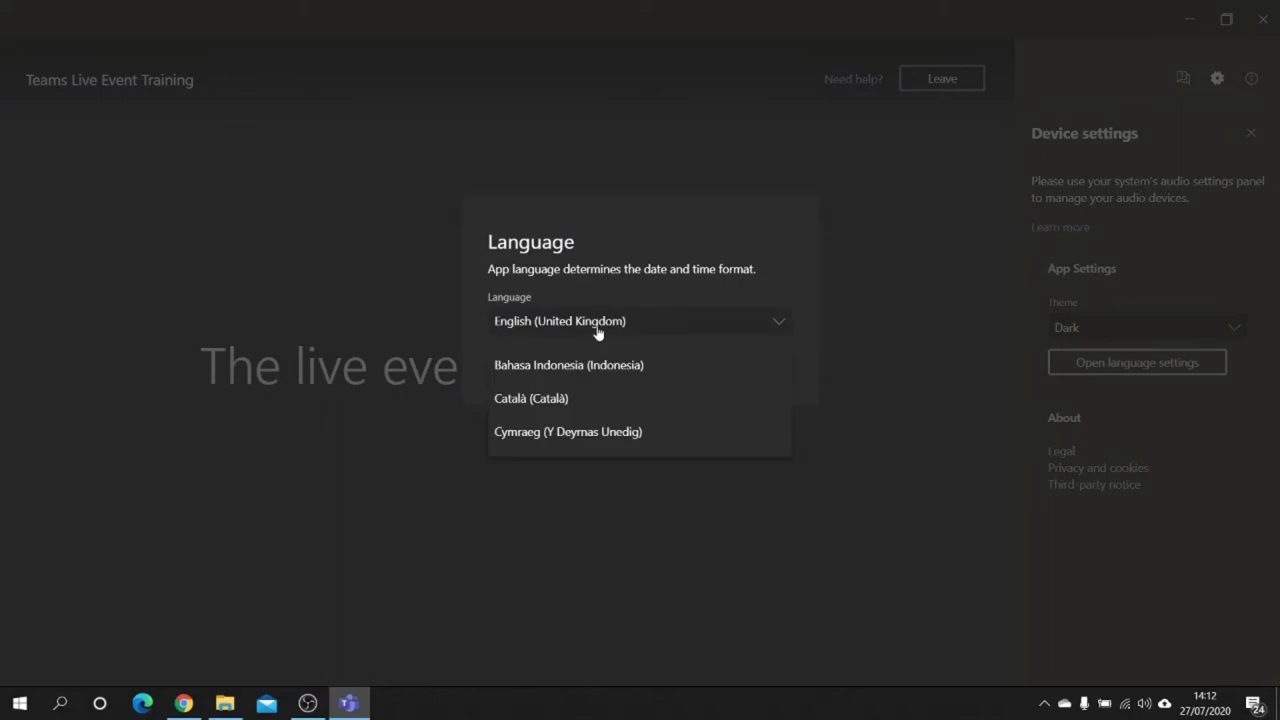
scroll(624, 404, down, 2)
scroll(624, 404, up, 2)
click(723, 243)
click(616, 368)
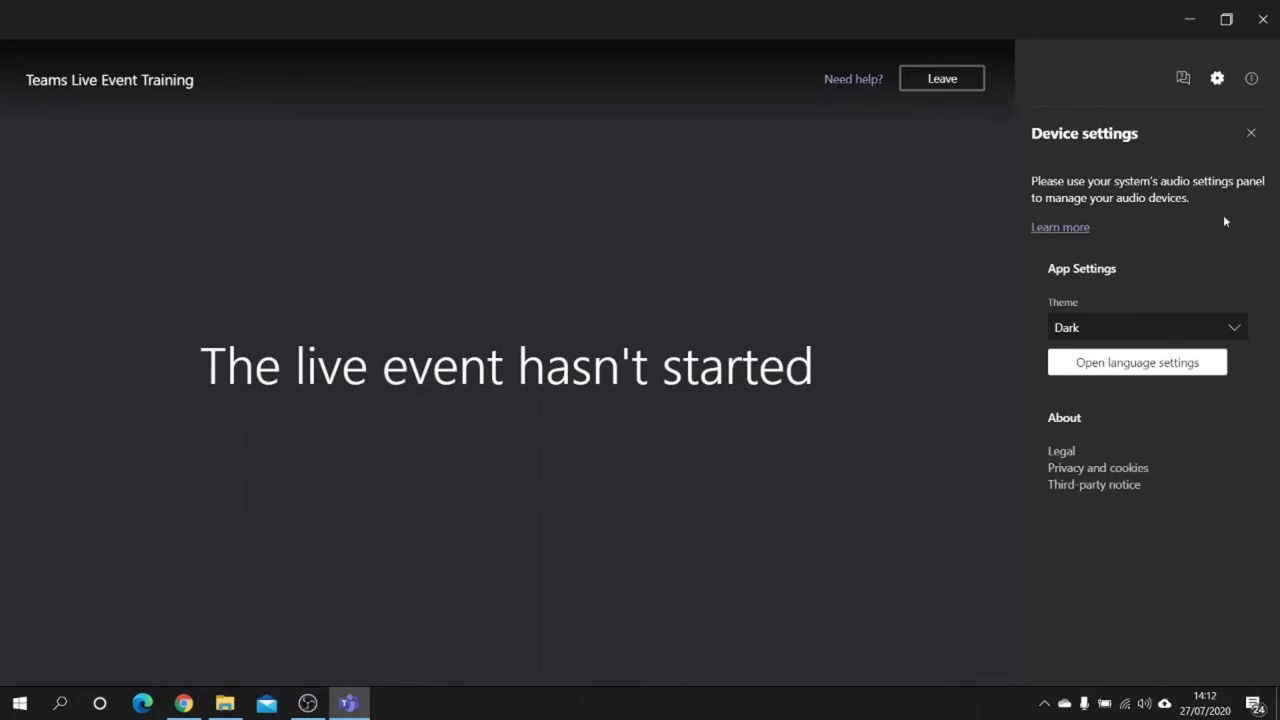
click(1251, 133)
click(1251, 78)
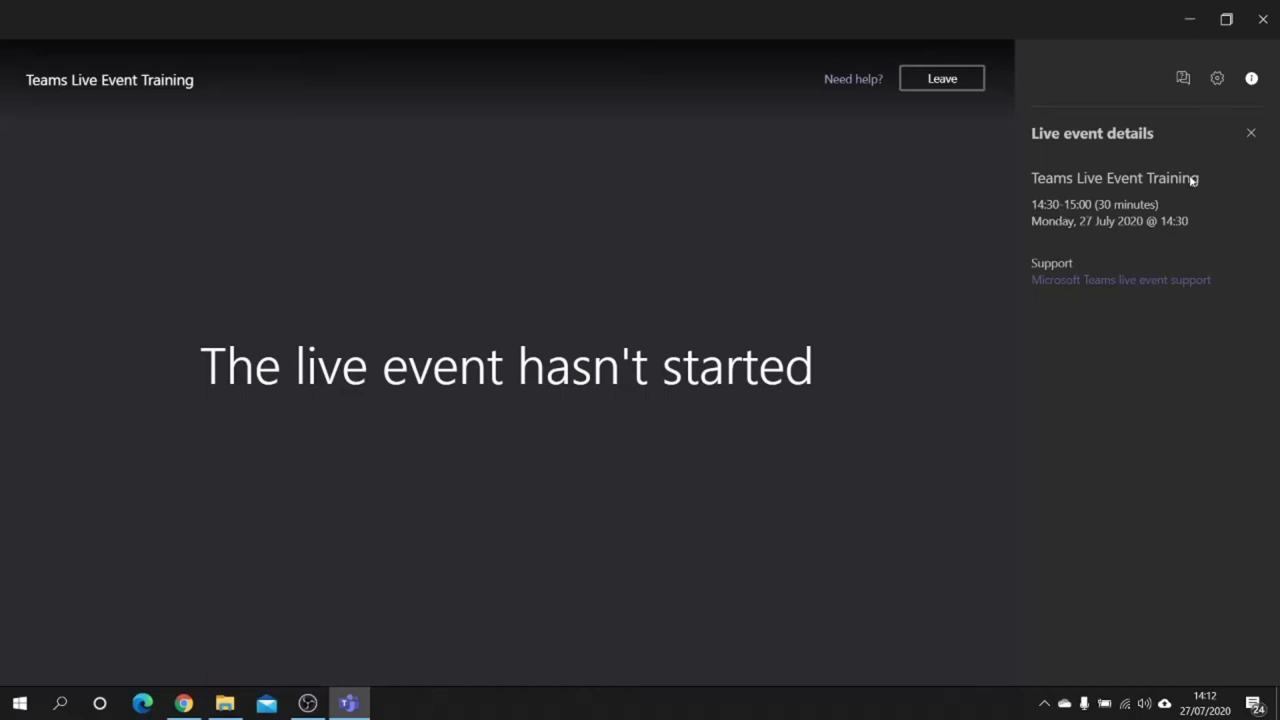
click(1217, 79)
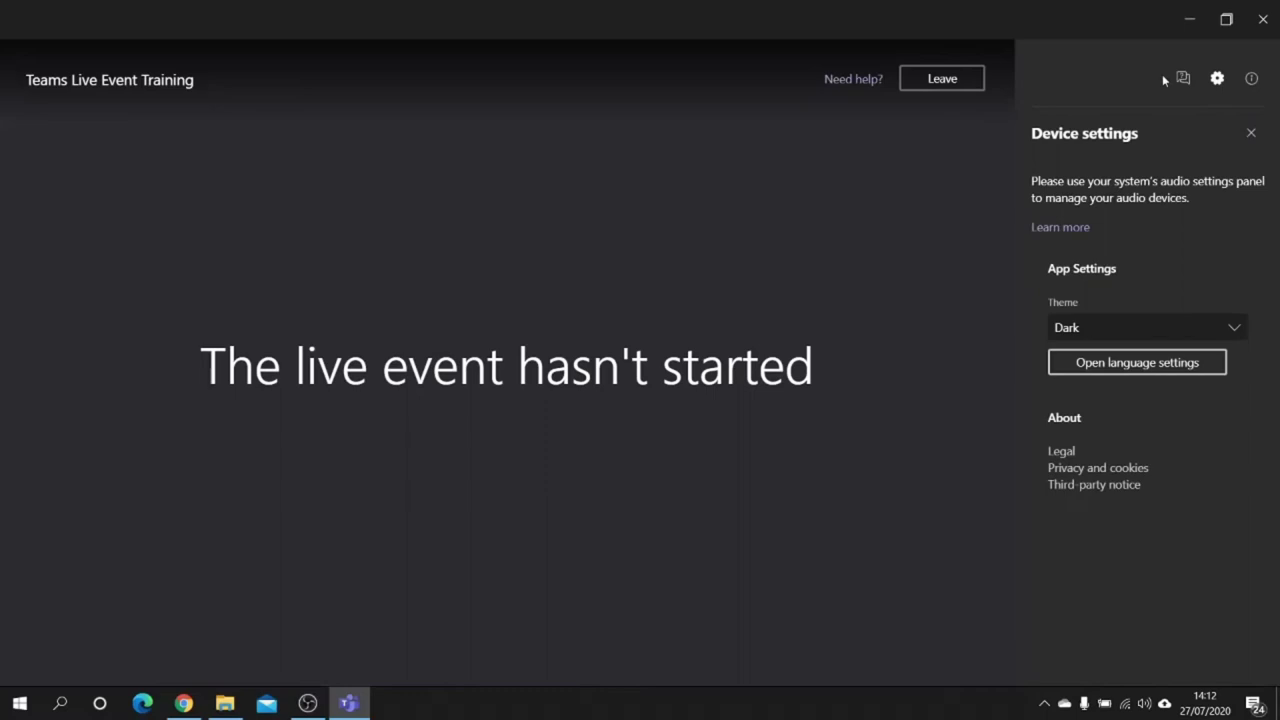
click(1182, 80)
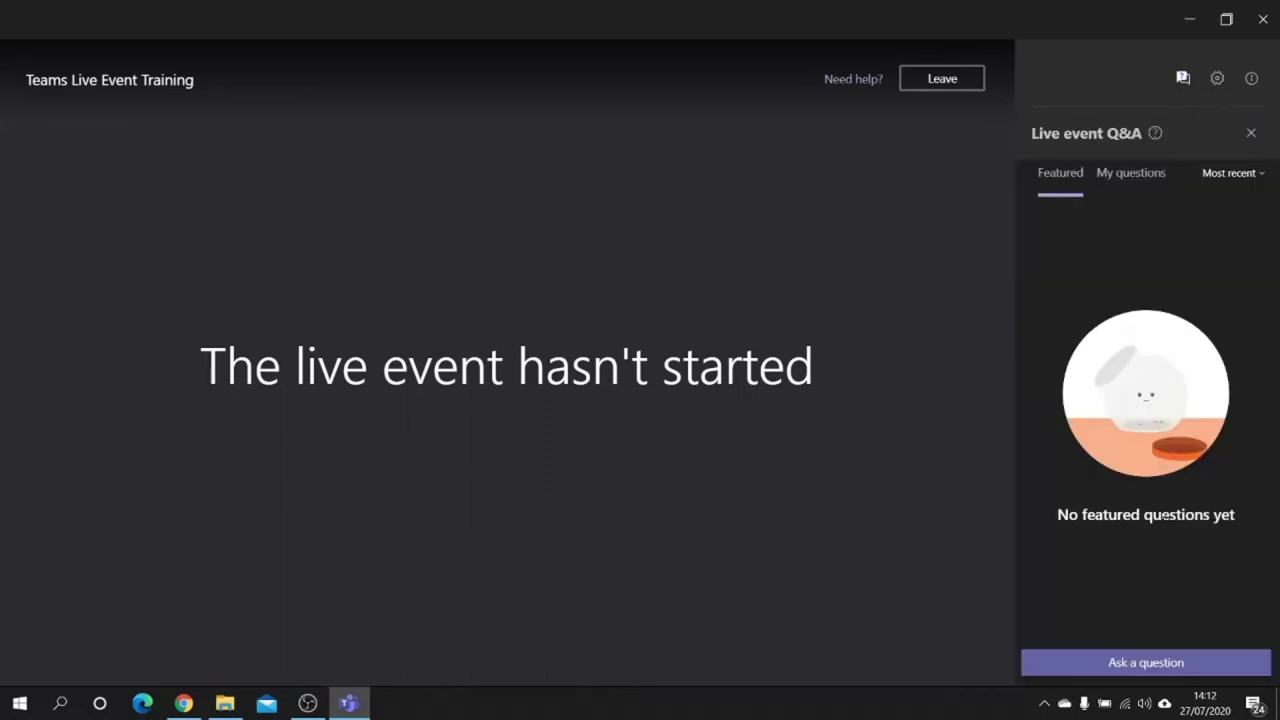
Enter a display name in My questions and post 'Do you live in a mushroom?'
click(1168, 665)
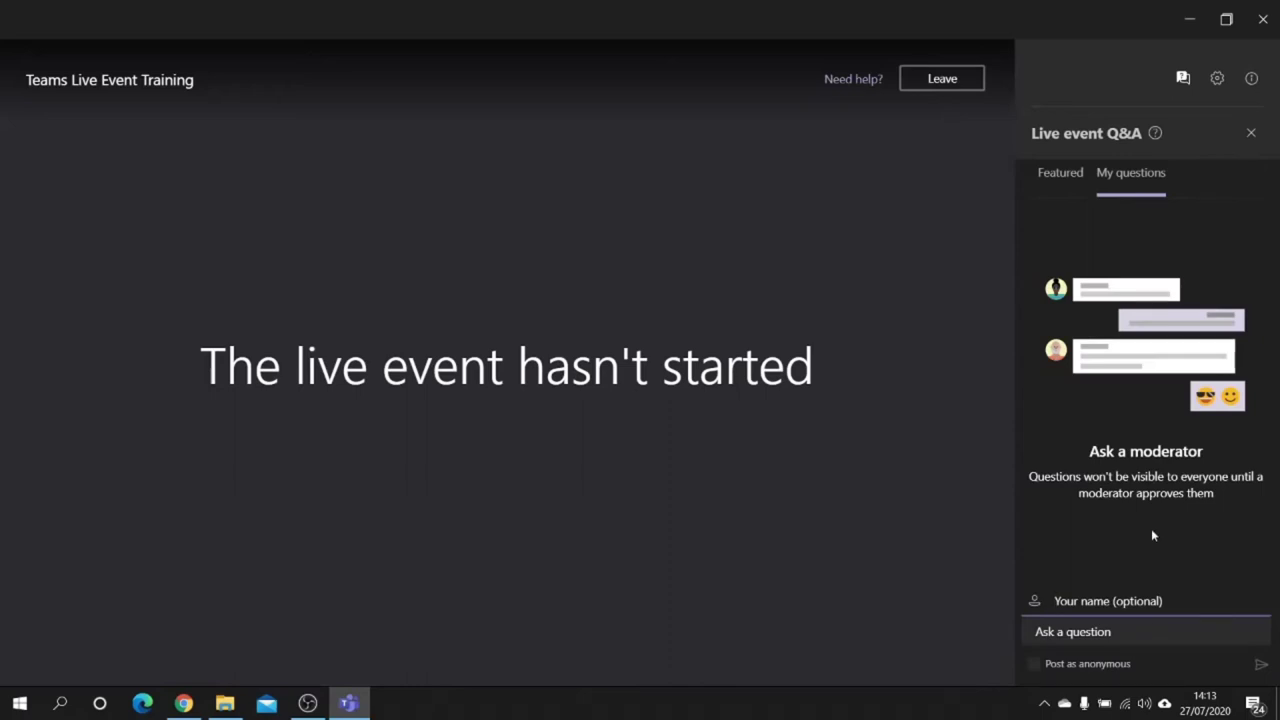
text(Simon)
click(1111, 630)
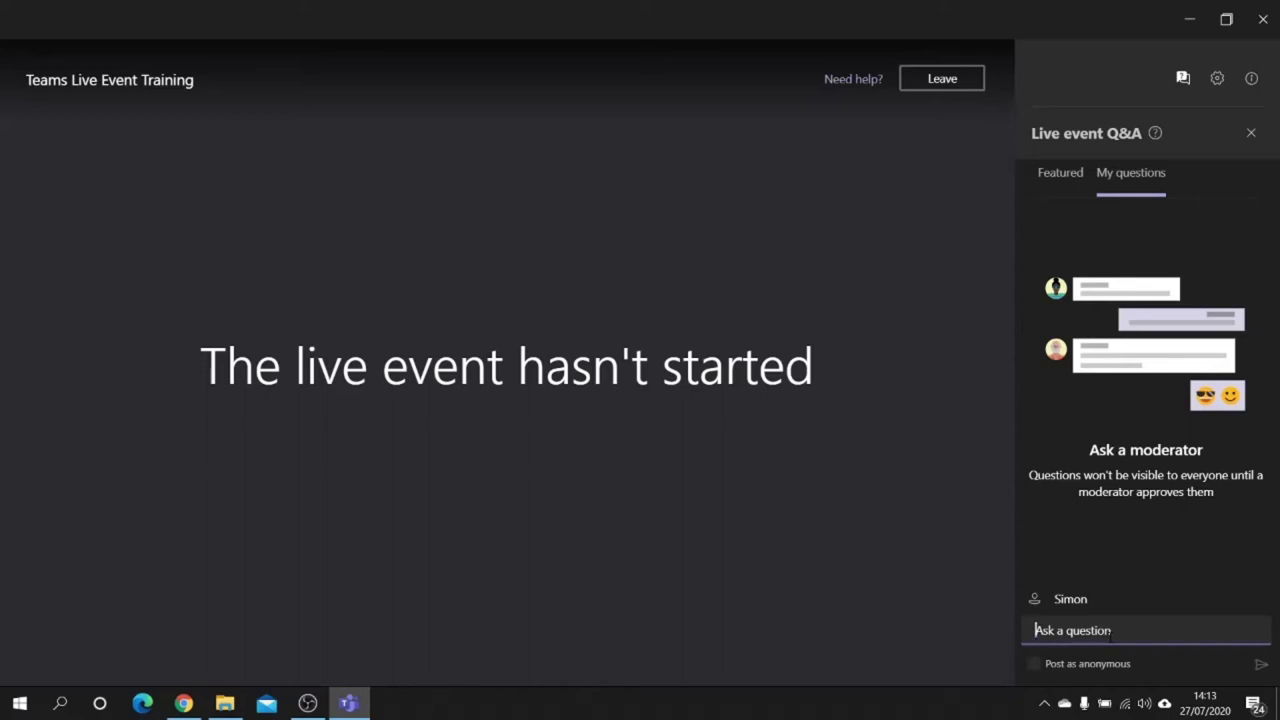
text(Do you live in a mus)
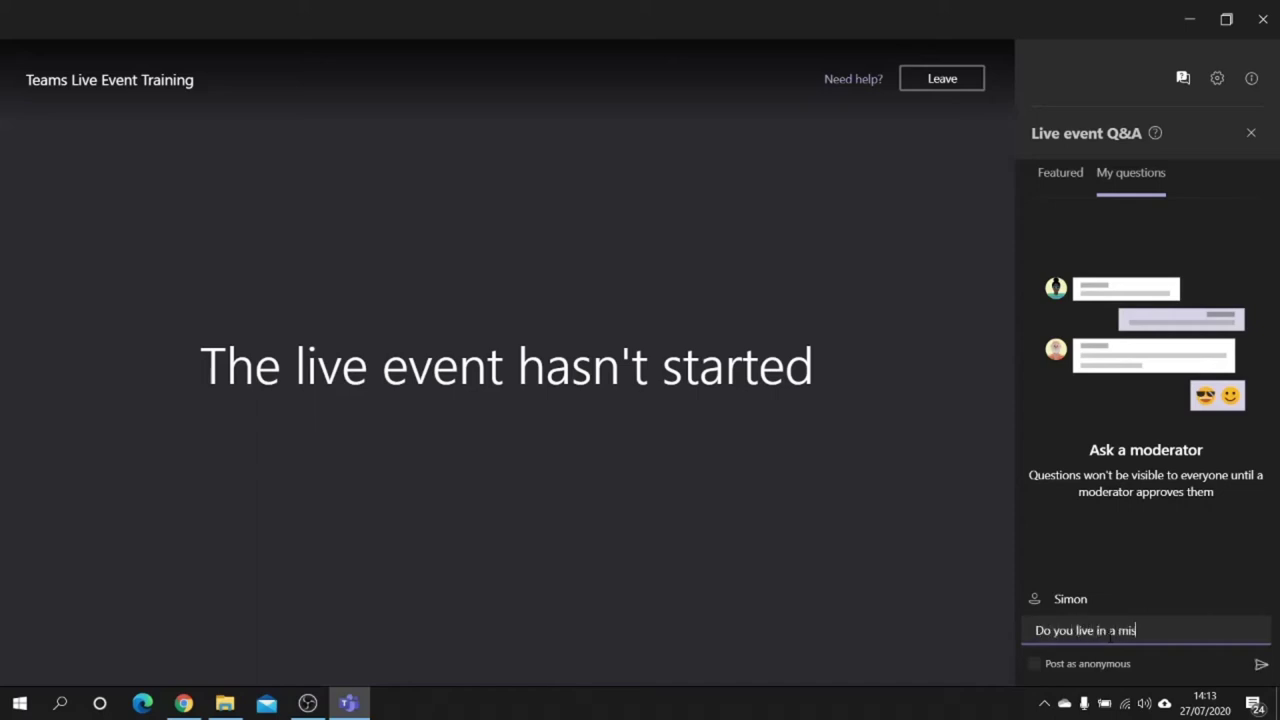
text(ishroom?)
click(1131, 630)
key(BackSpace)
text(u)
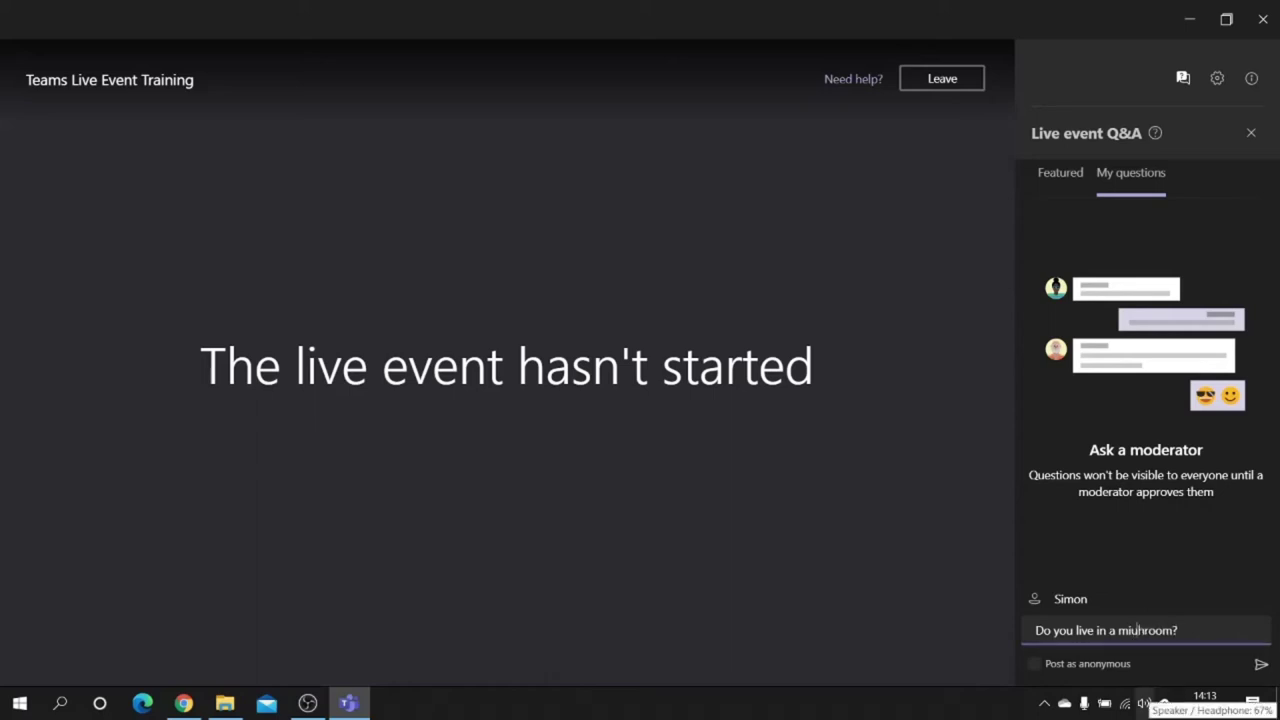
key(BackSpace)
text(s)
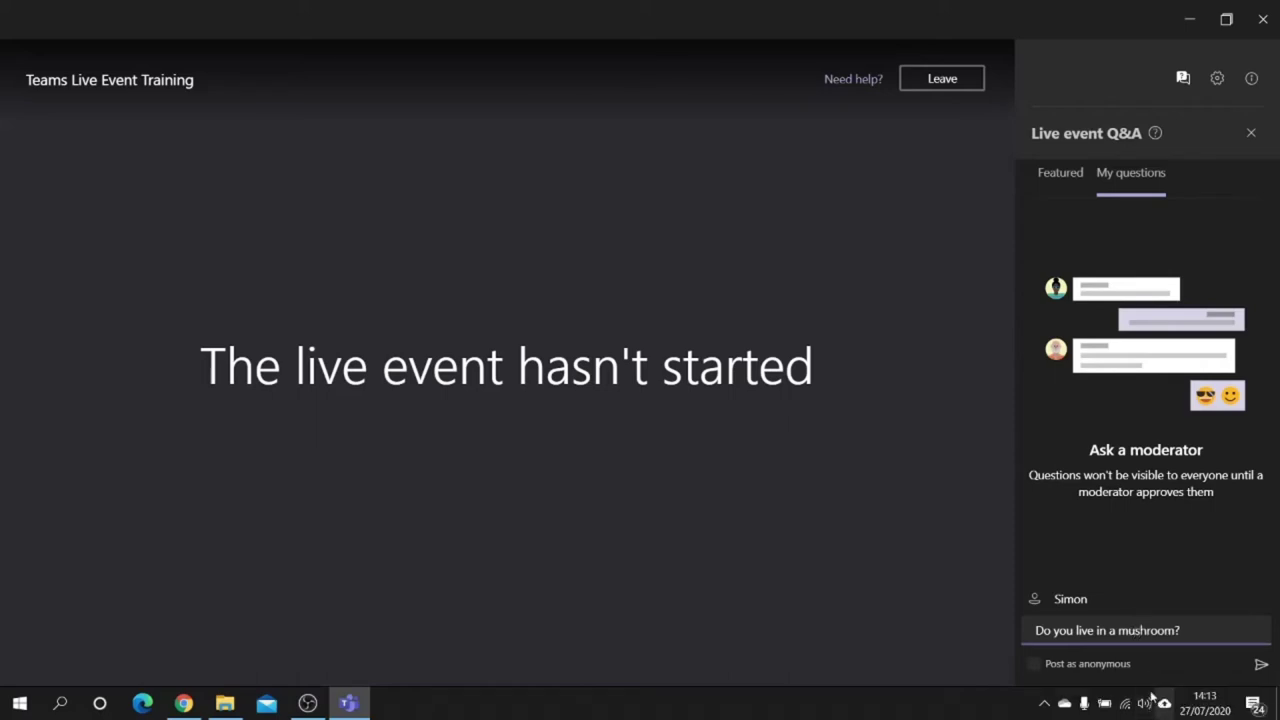
click(1261, 664)
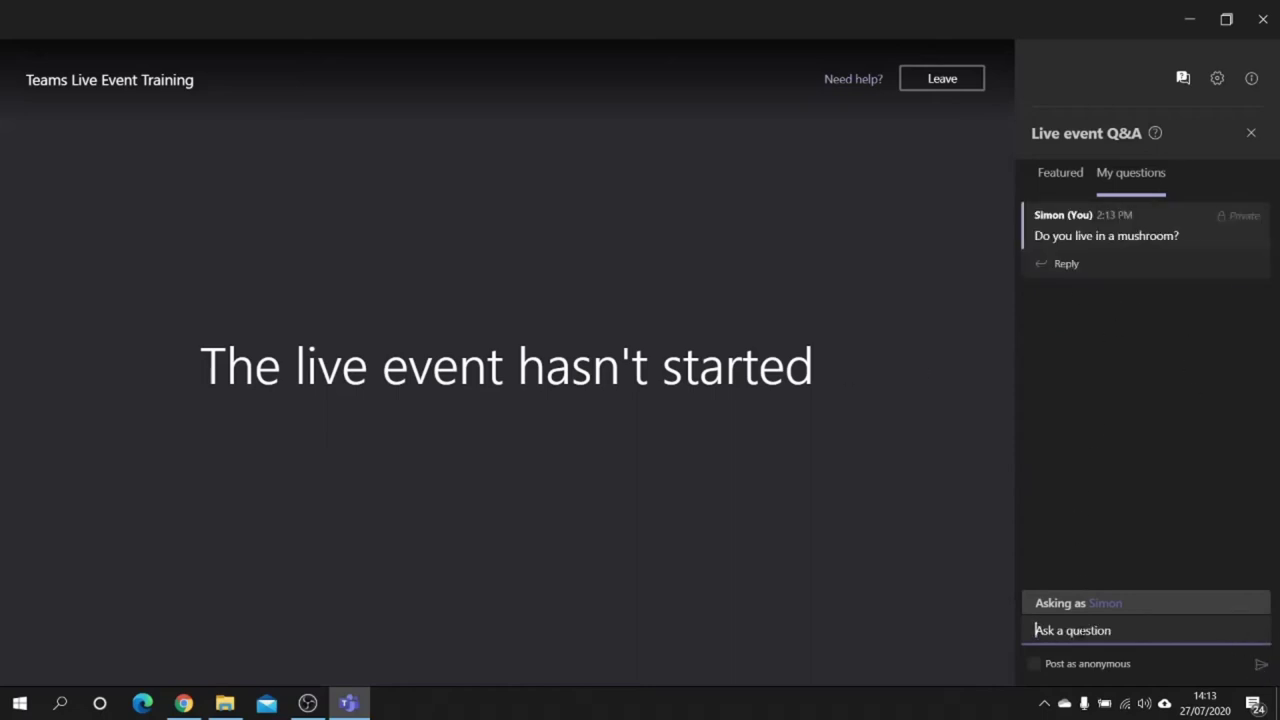
Post 'Is Teams good for collaboration?', then check the Featured and My questions views
text(Is Teams good for colla)
text(boraiton)
key(BackSpace)
text(tion?)
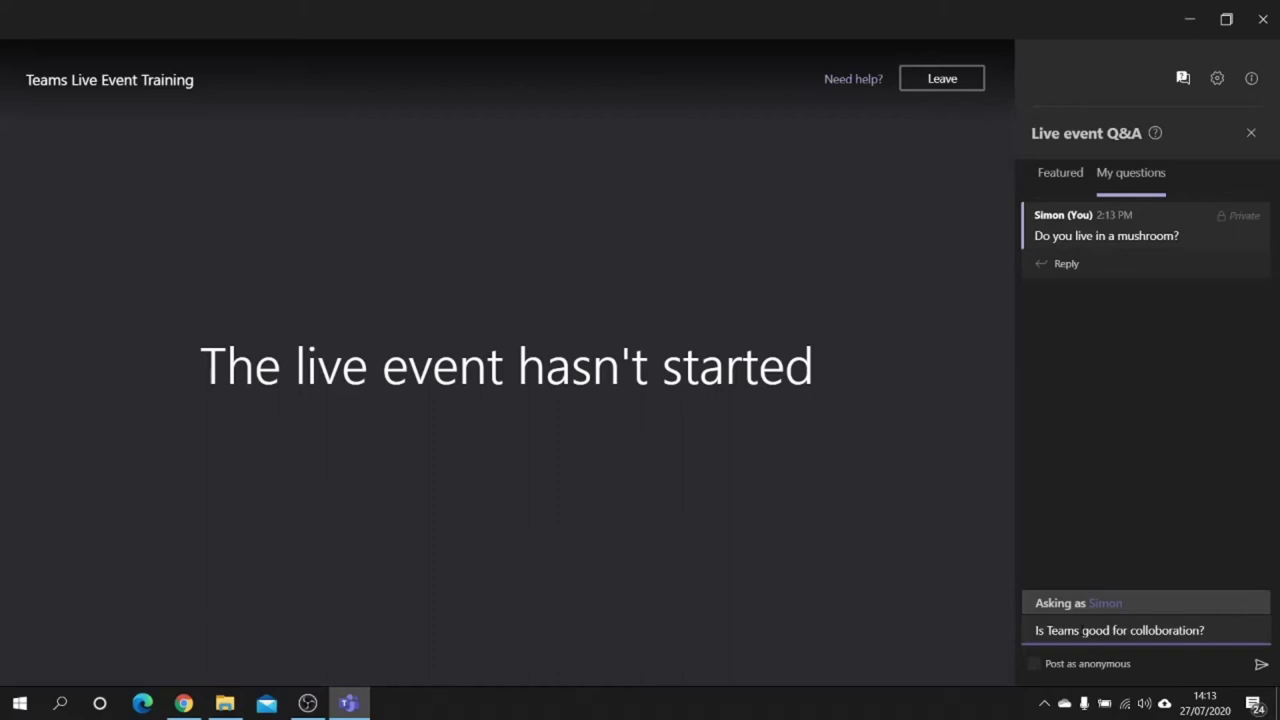
click(1262, 666)
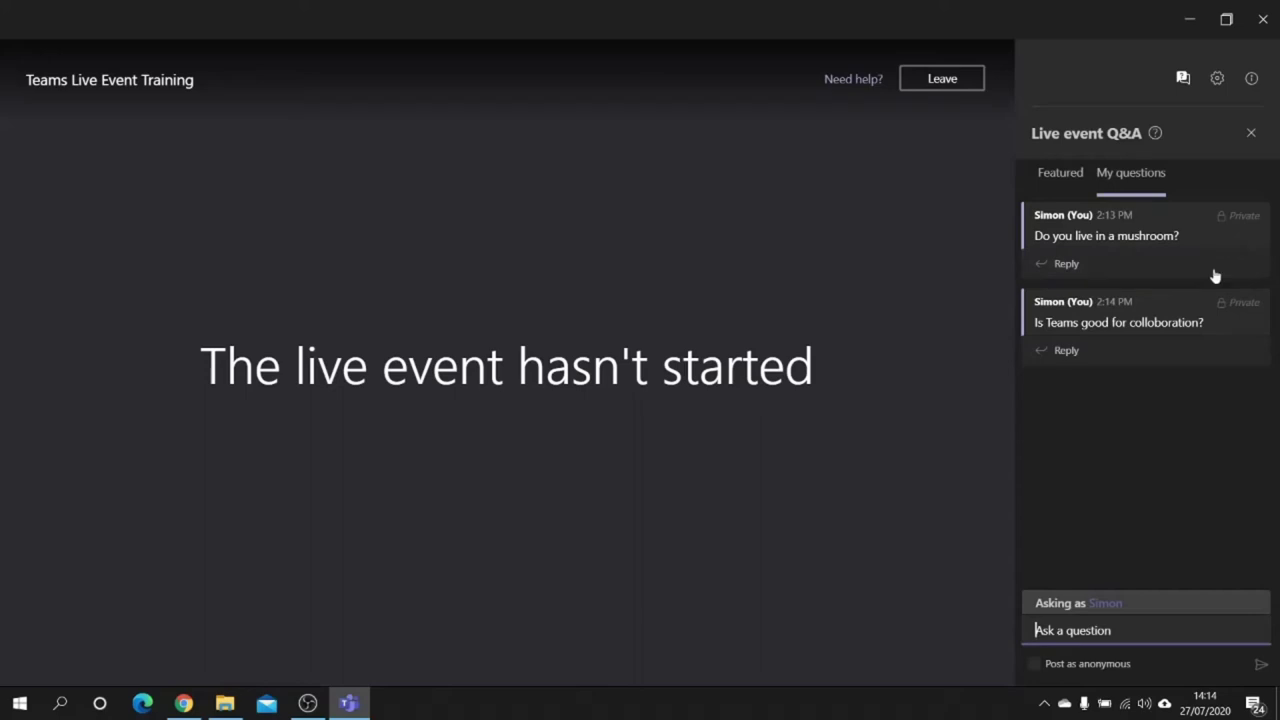
click(1063, 180)
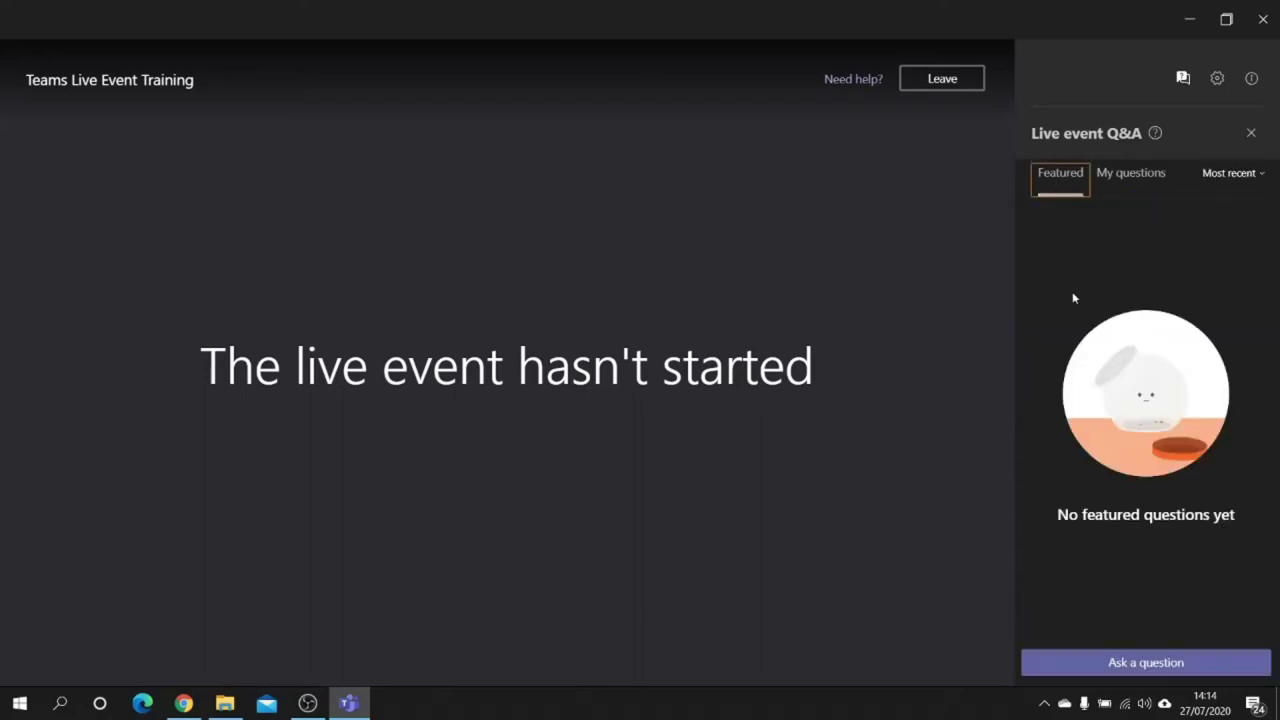
click(1109, 182)
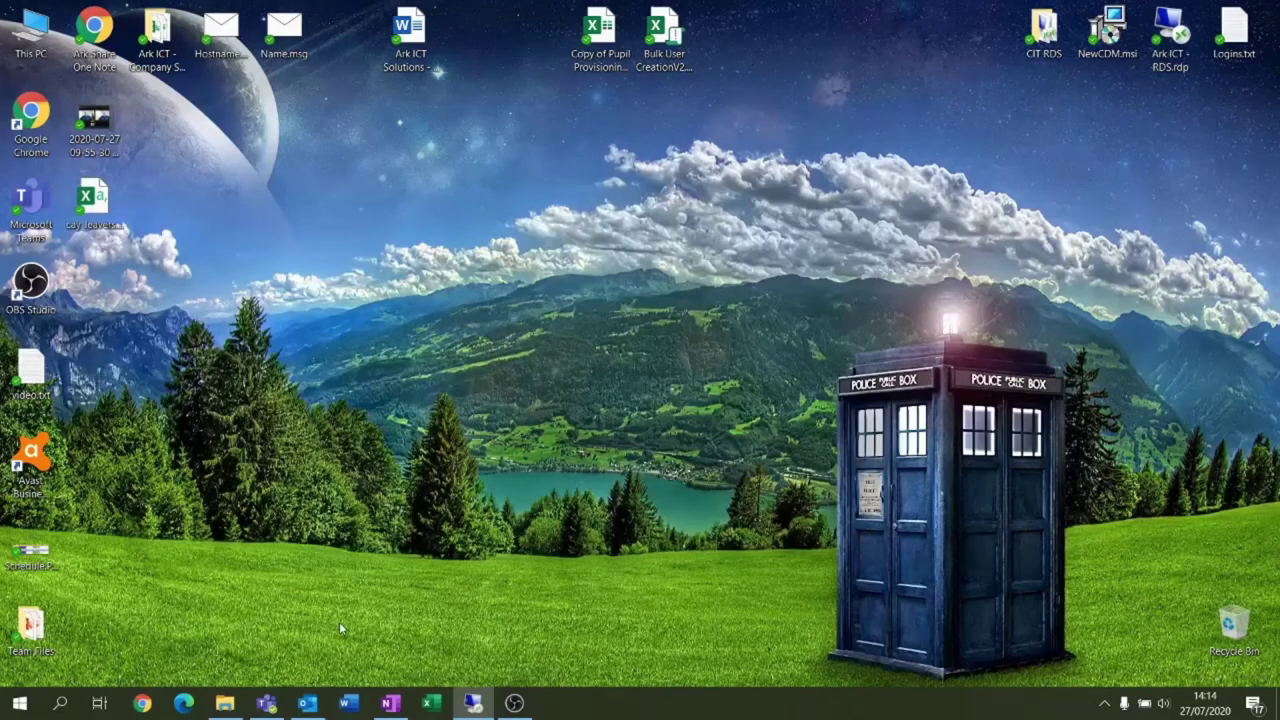
Open the Team Files folder from the desktop and open Presentation1.pptx
double_click(30, 625)
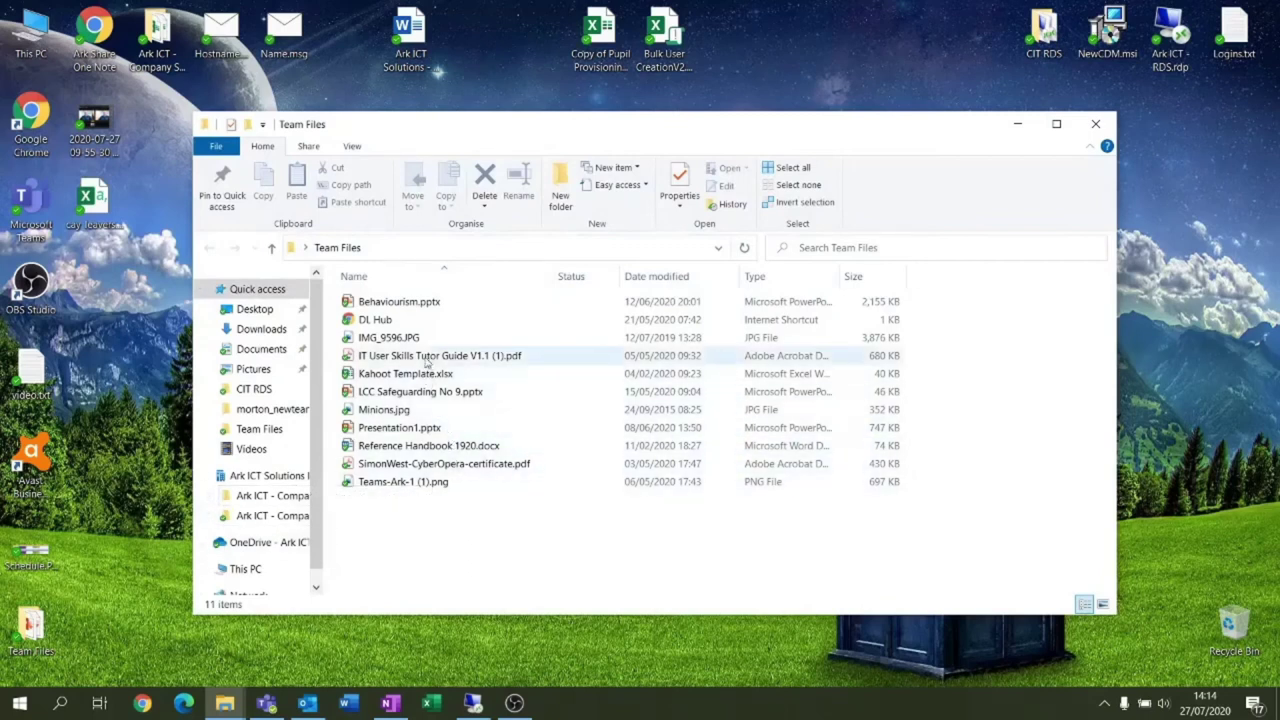
double_click(414, 437)
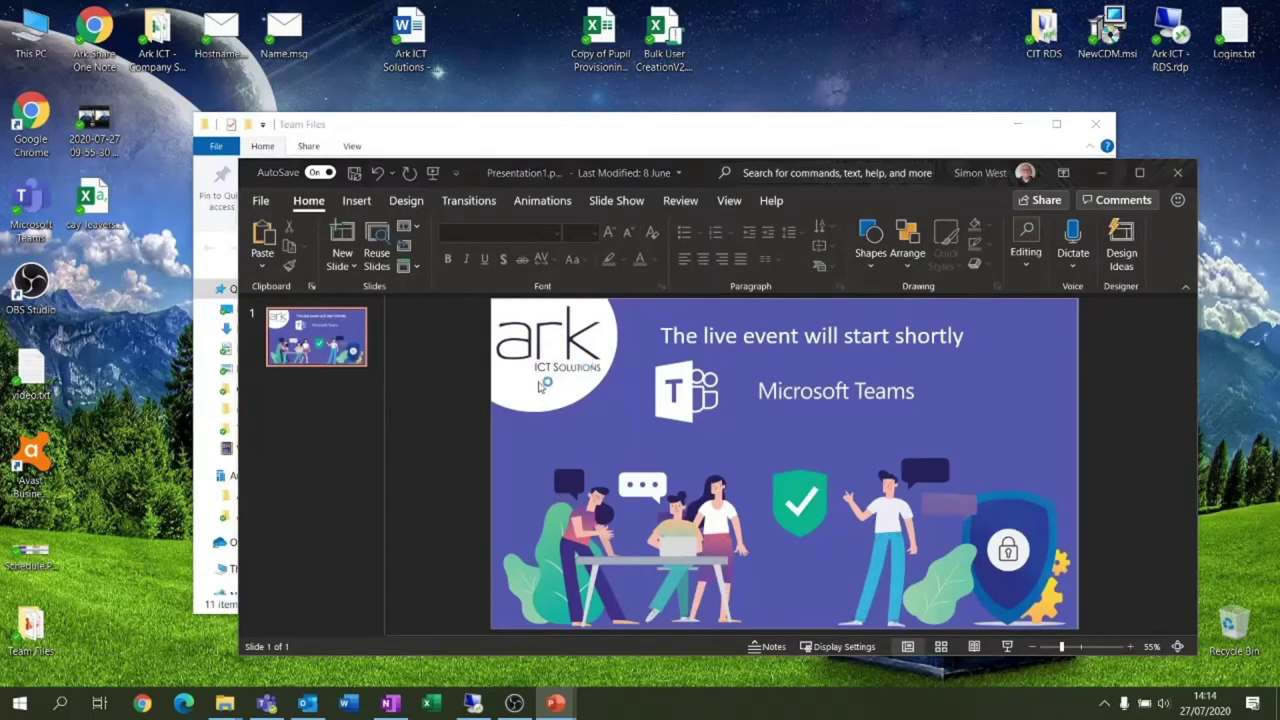
Run Presentation1 as a slide show, end it, and minimise PowerPoint
key(F5)
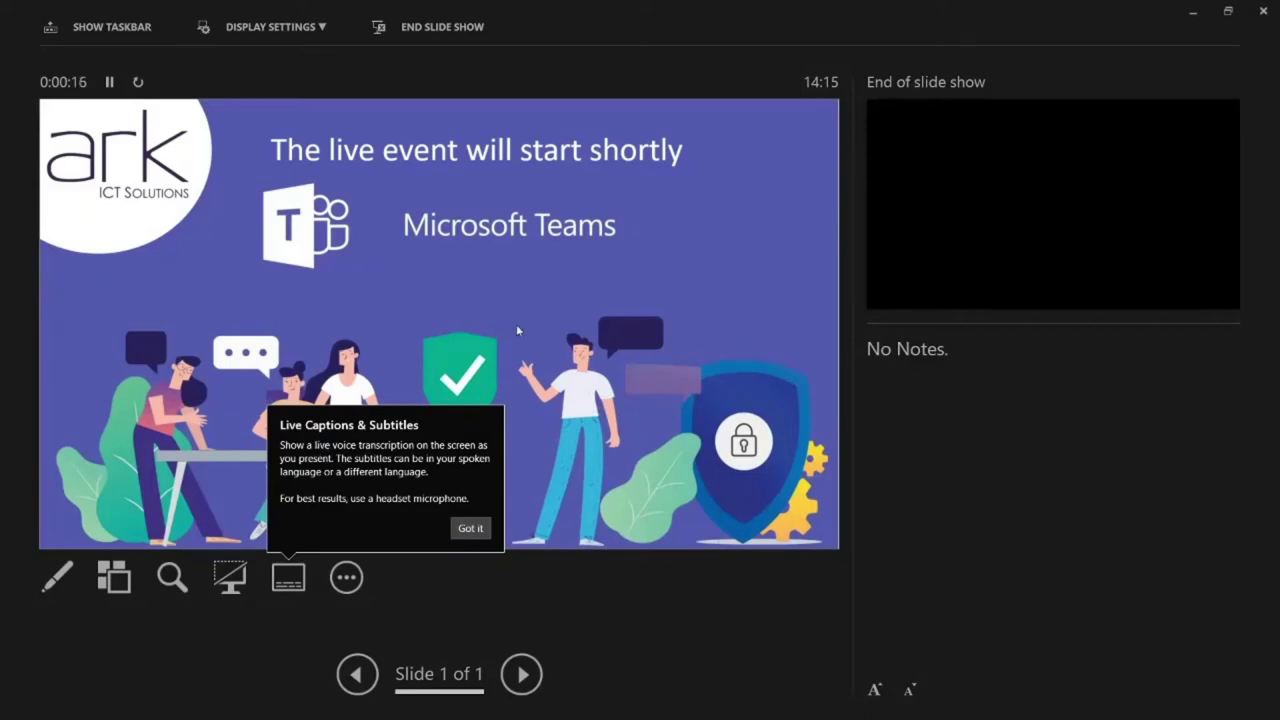
click(1192, 15)
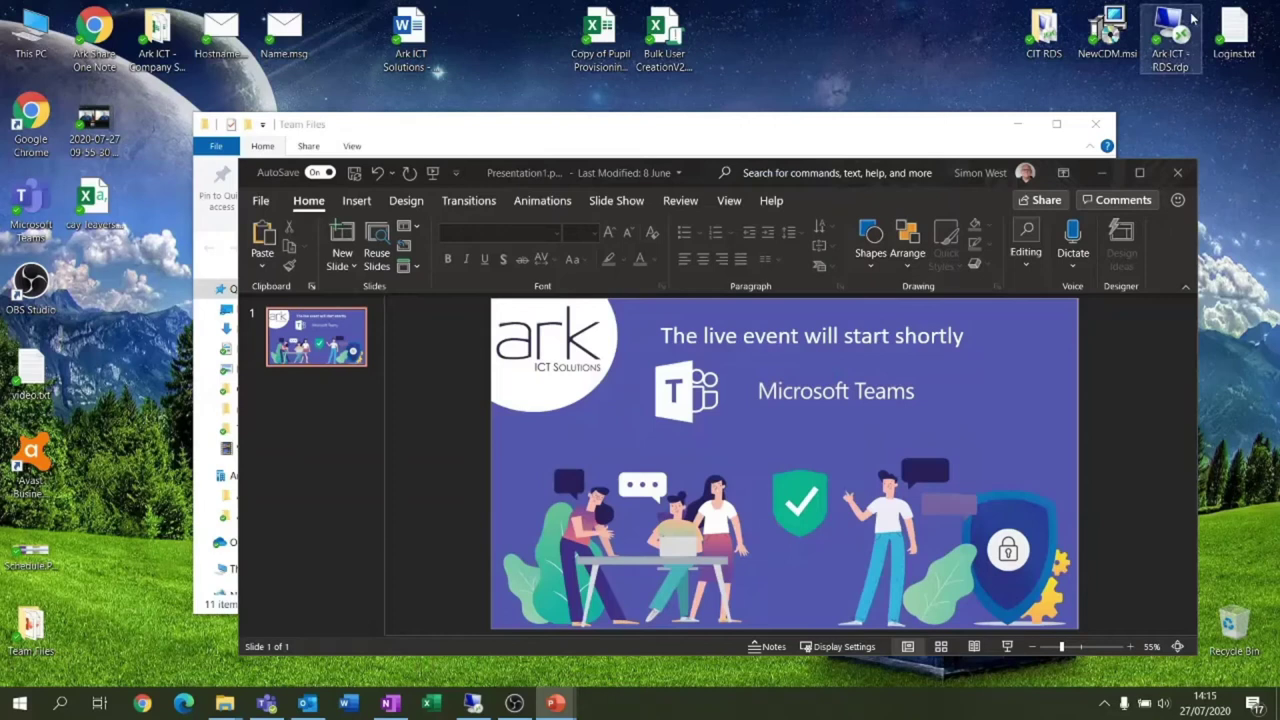
click(1106, 173)
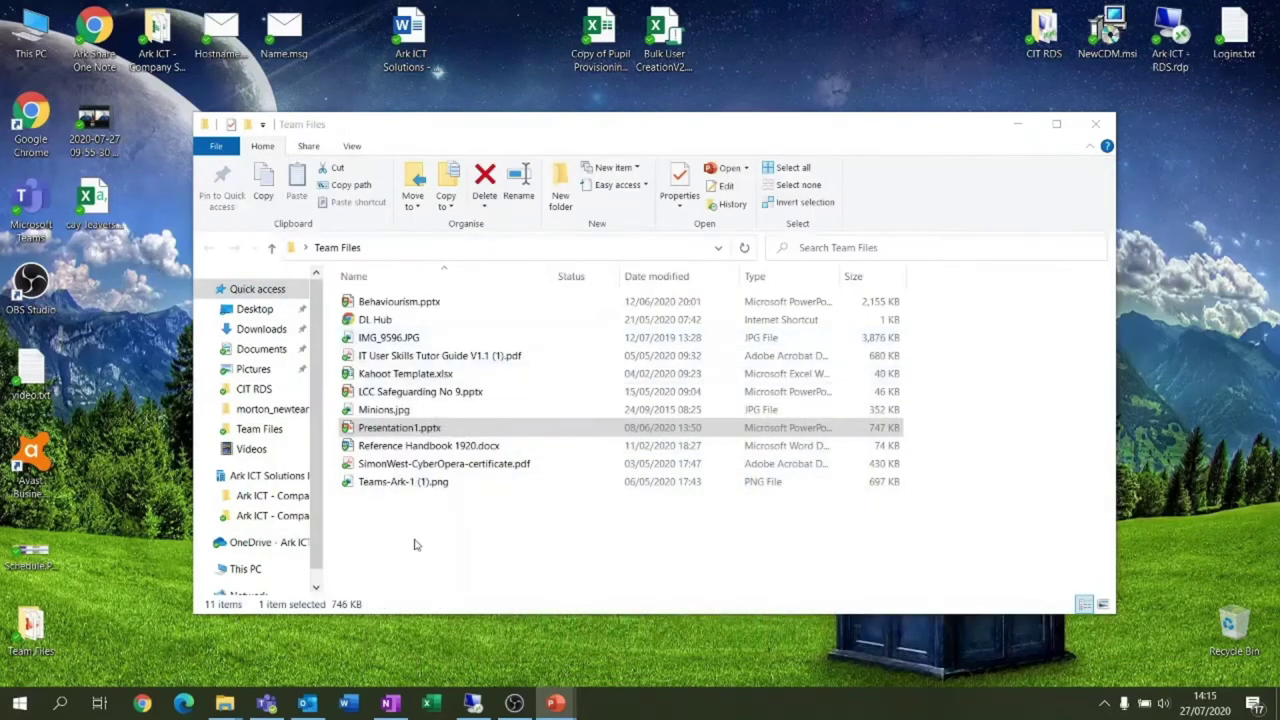
Open Teams Live Event Training from the Calendar, join as producer, and turn the microphone on
click(268, 705)
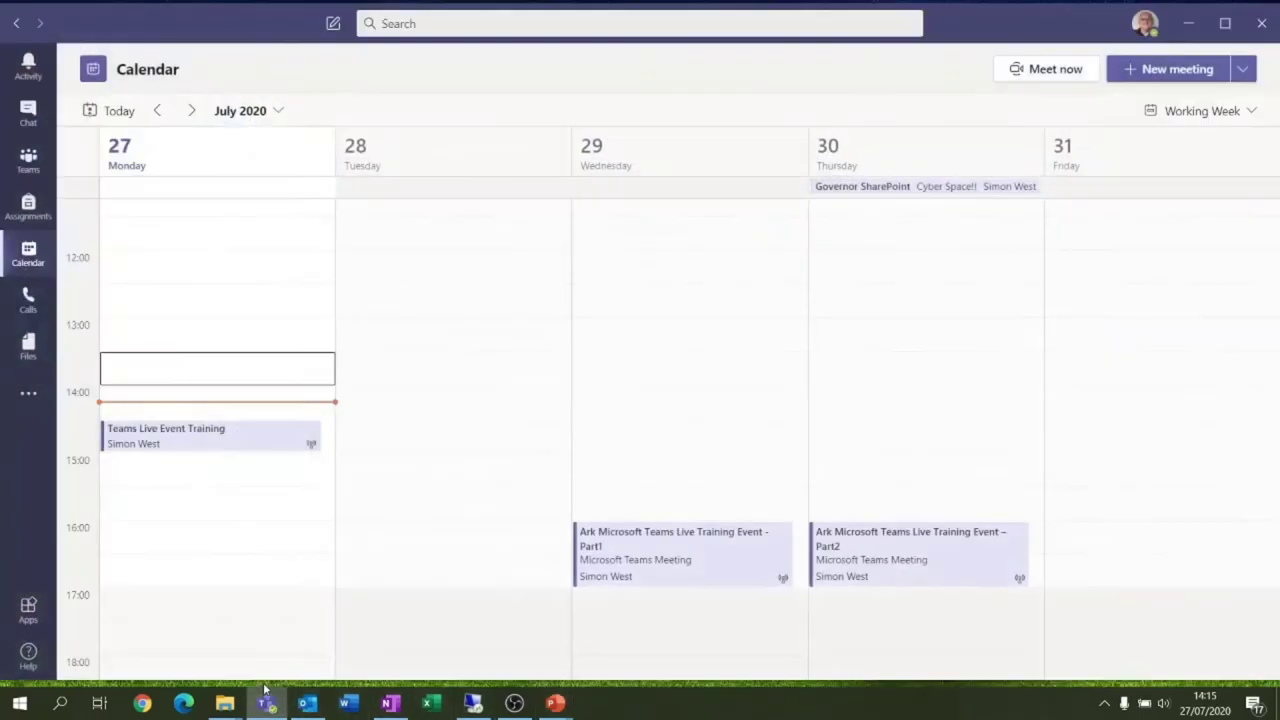
click(140, 440)
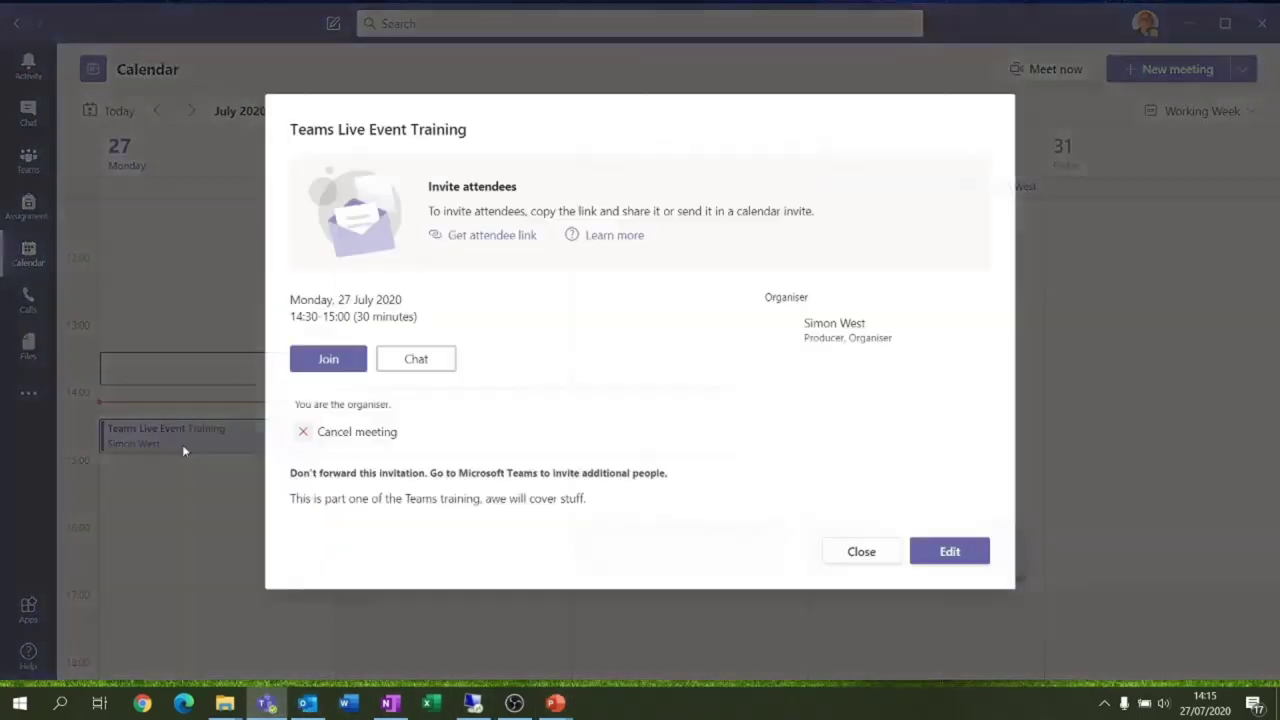
click(341, 366)
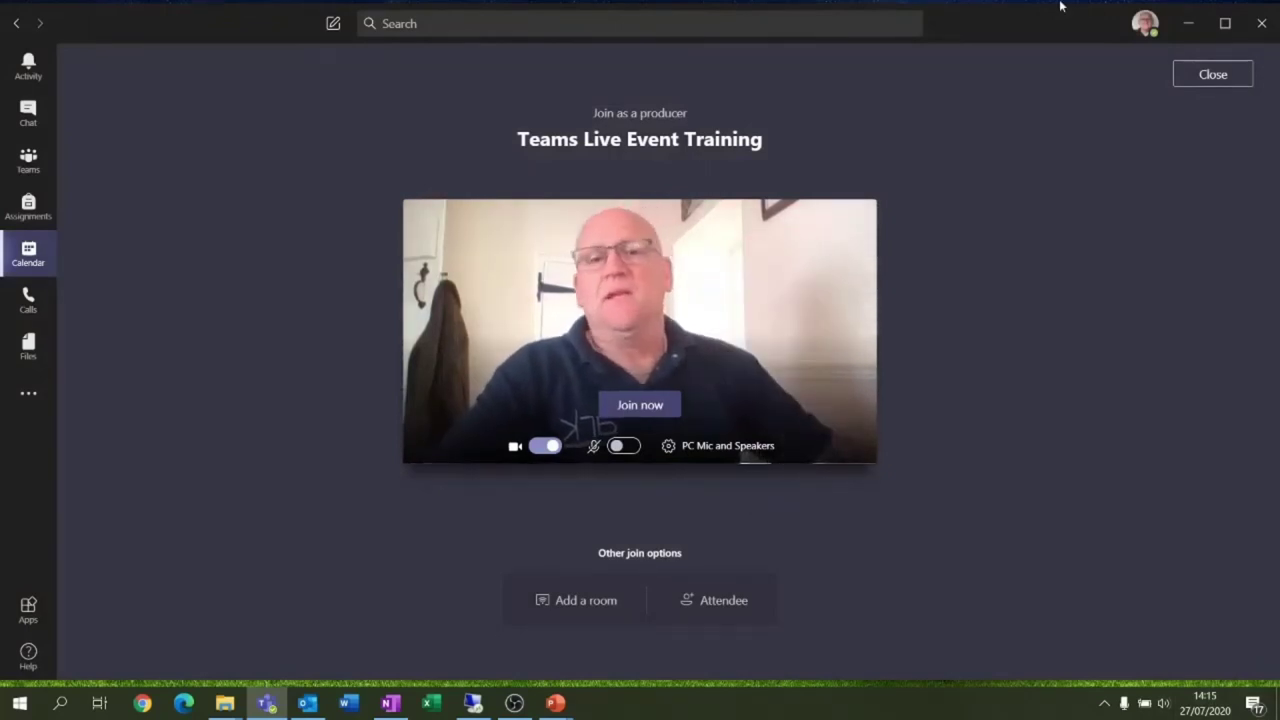
click(595, 450)
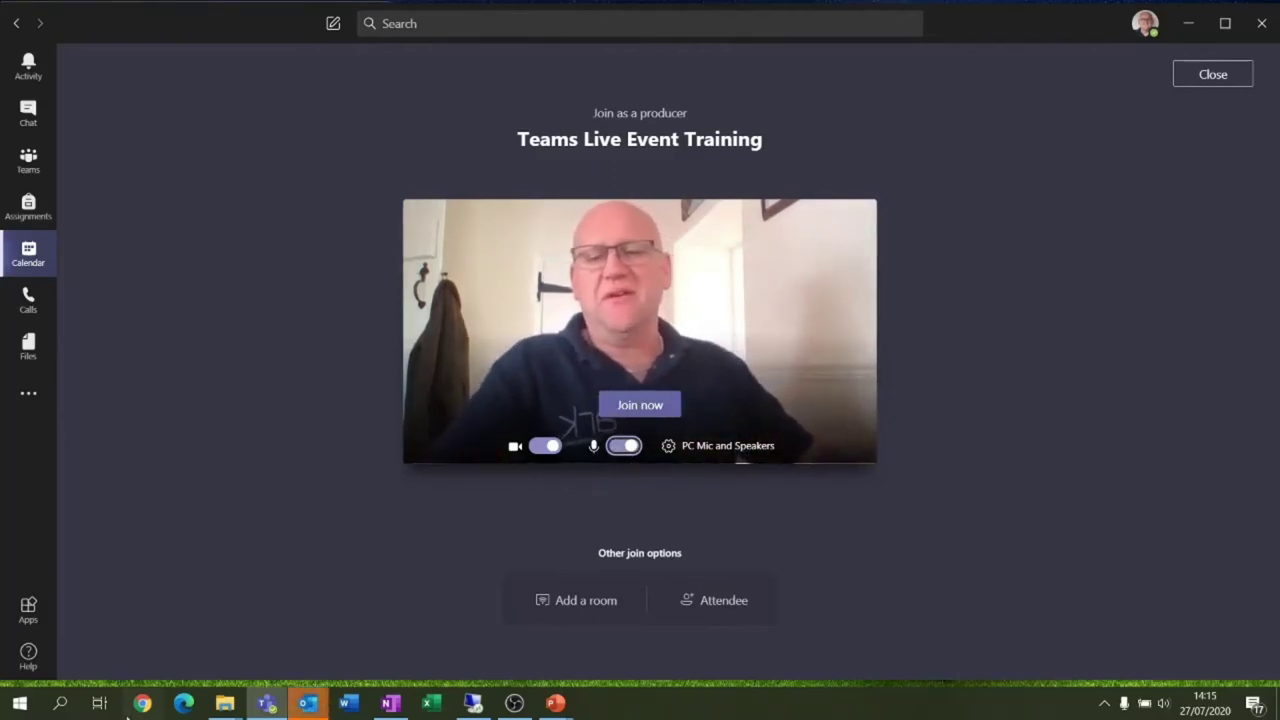
Dismiss the pending Outlook reminder for the event
mouse_move(307, 710)
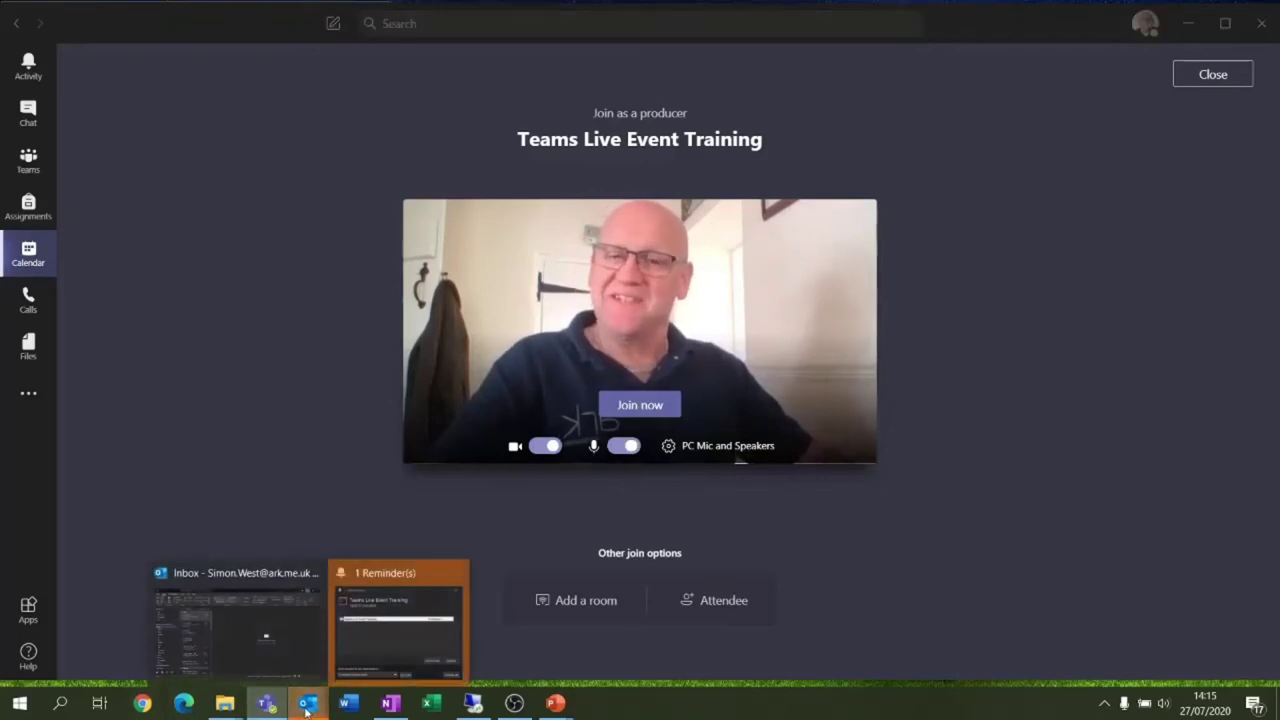
click(376, 622)
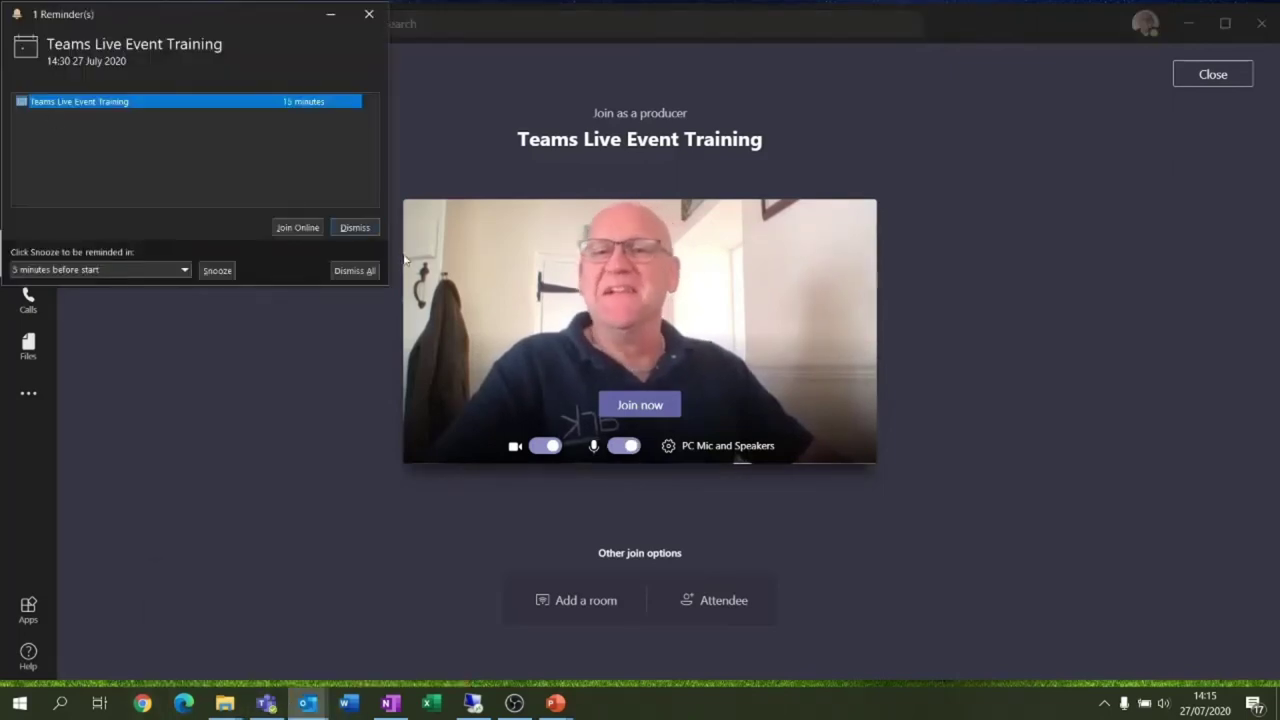
click(355, 227)
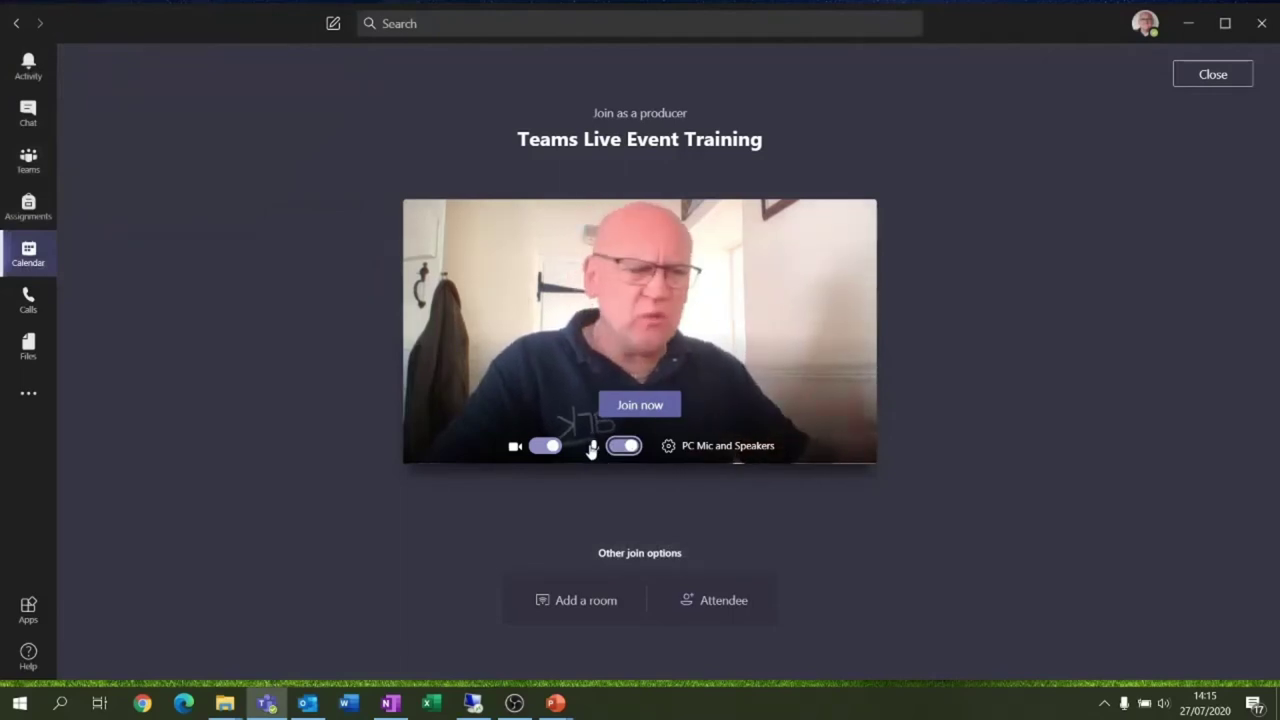
Join Teams Live Event Training as producer and bring up the health and performance panel
click(634, 410)
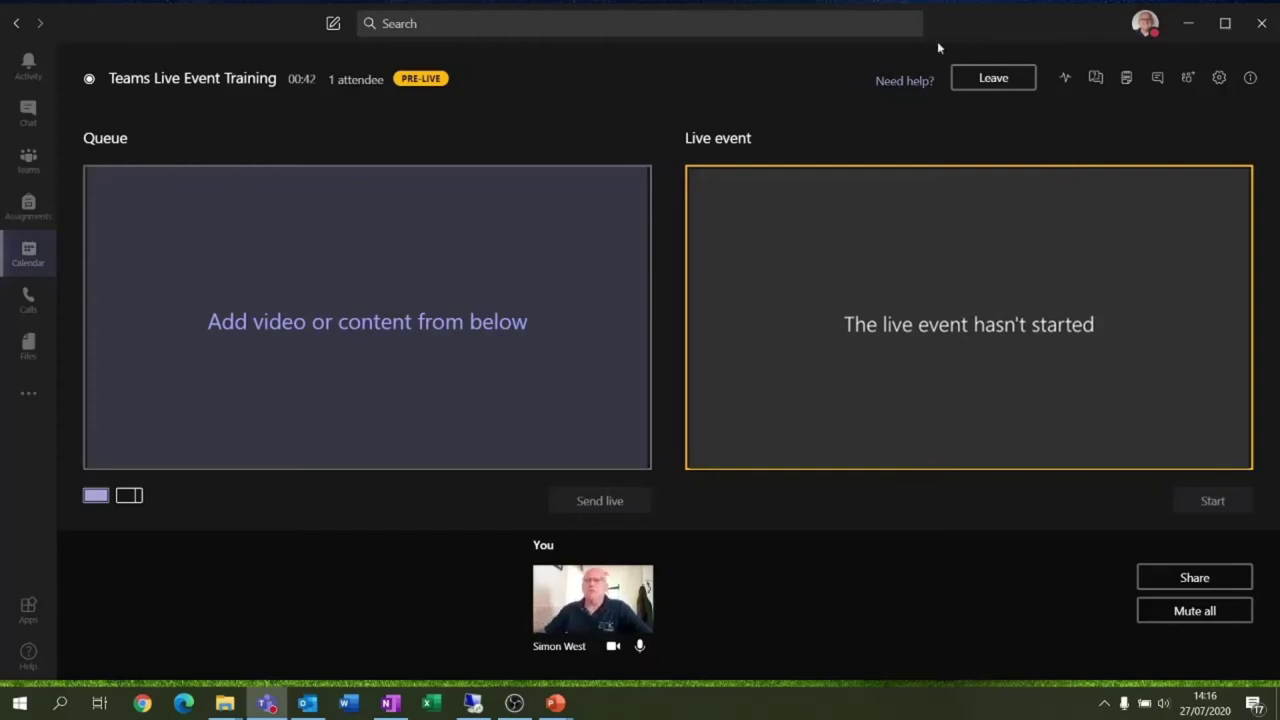
click(1066, 80)
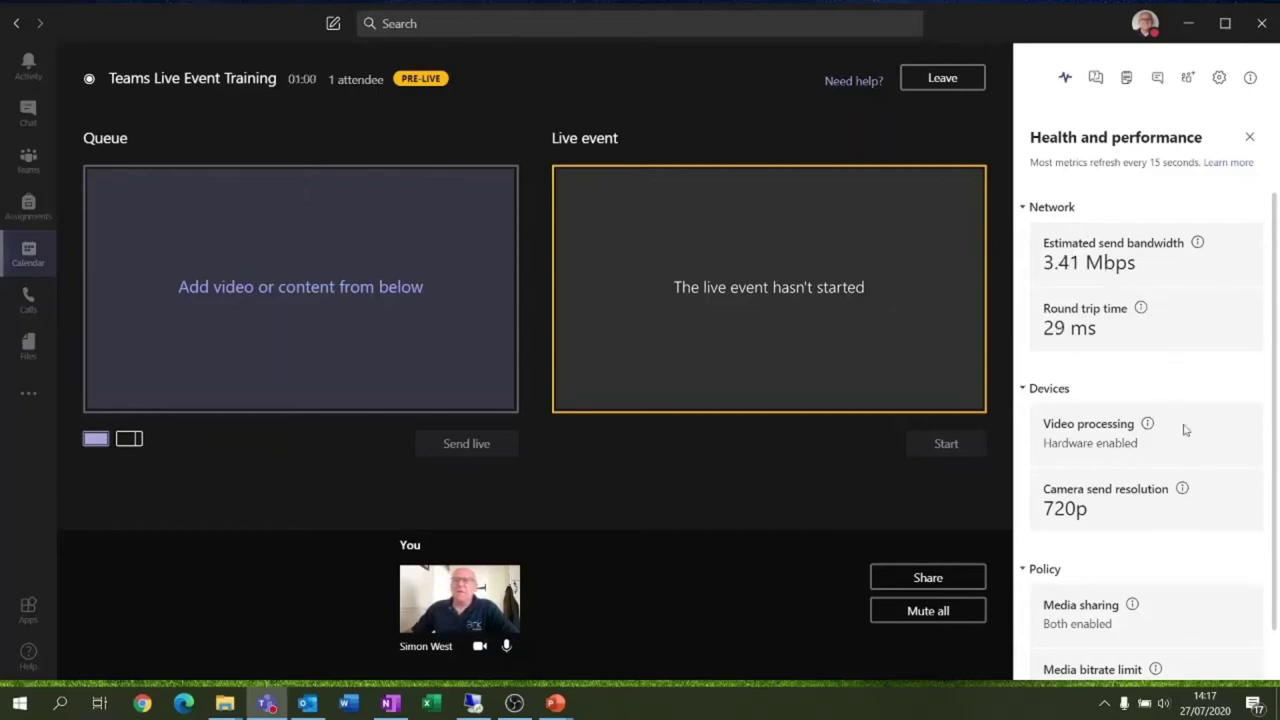
Scroll through the health panel's send bandwidth, round trip time and camera resolution metrics
scroll(1060, 330, down, 1)
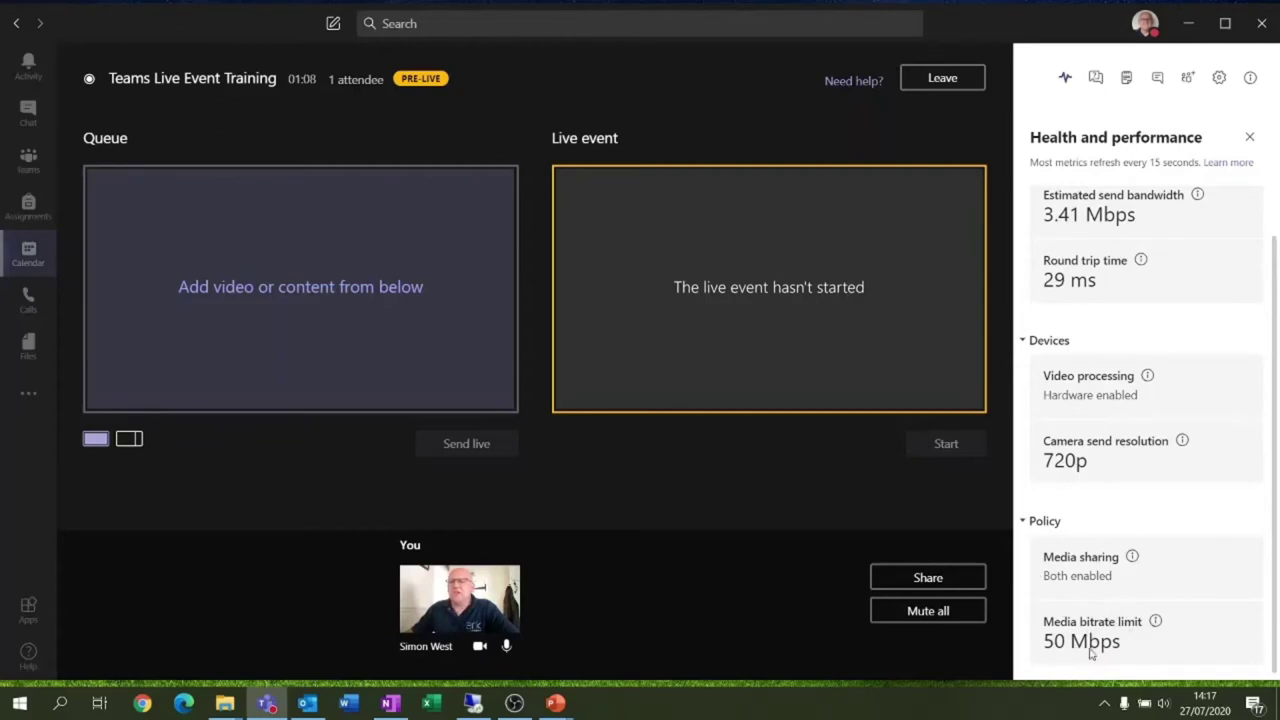
scroll(1135, 646, up, 1)
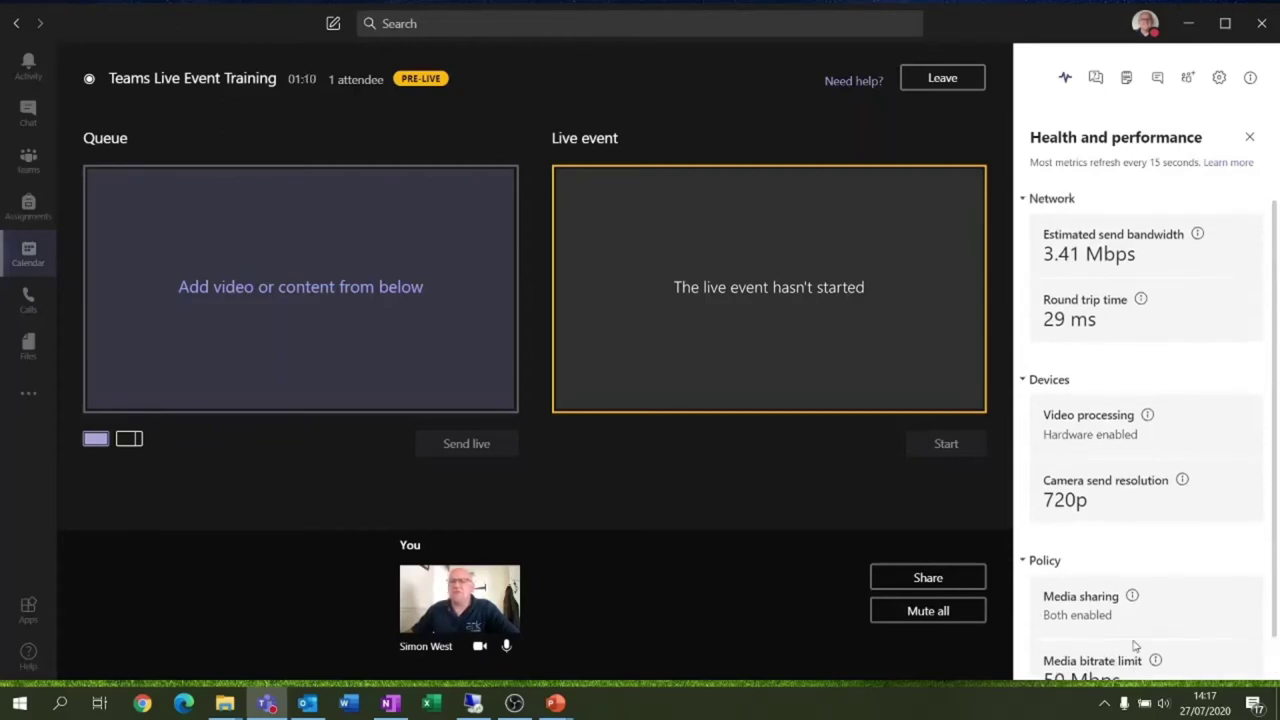
scroll(1130, 650, down, 1)
scroll(1124, 652, up, 1)
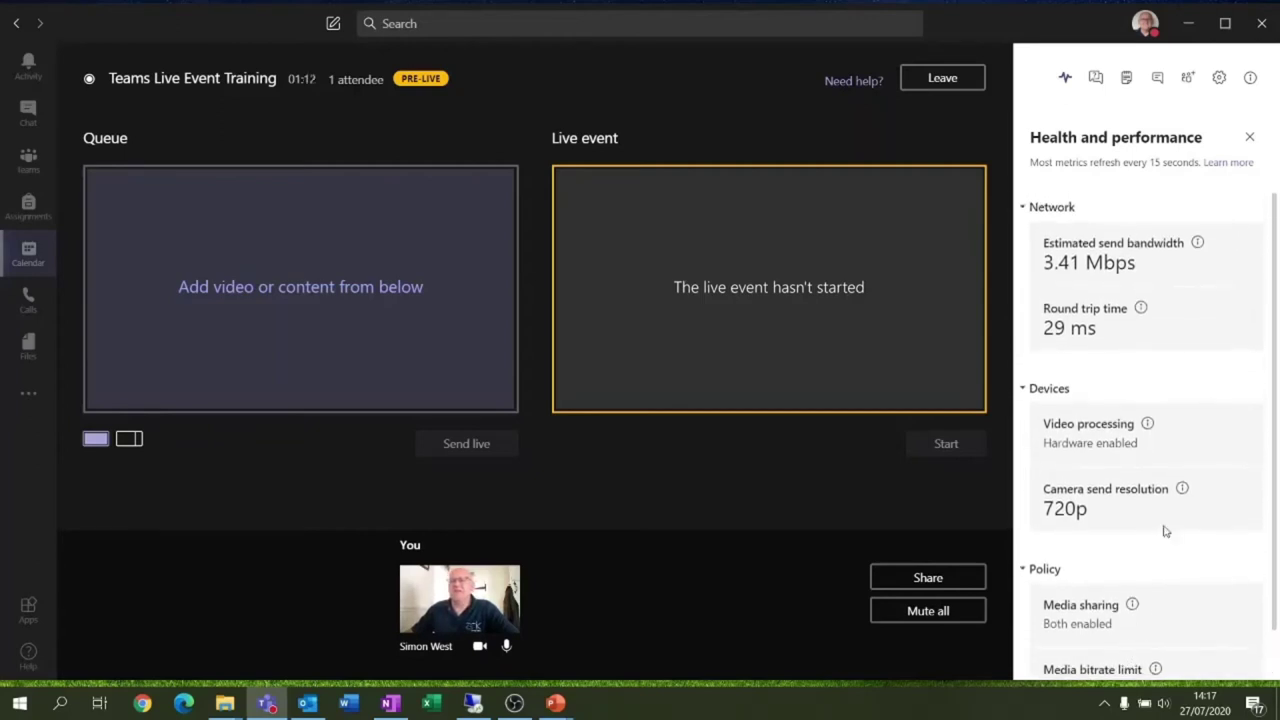
In the producer Q&A, dismiss the mushroom question and then restore it from Dismissed
click(1097, 79)
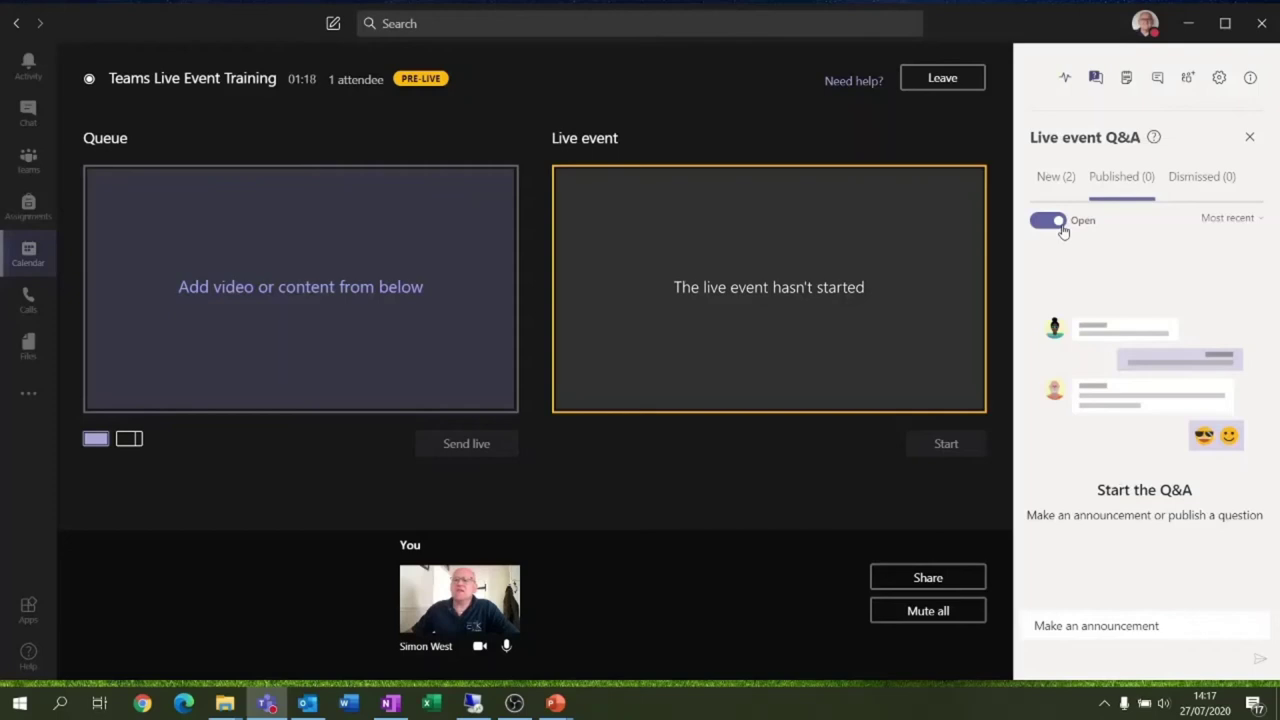
click(1135, 182)
click(1200, 178)
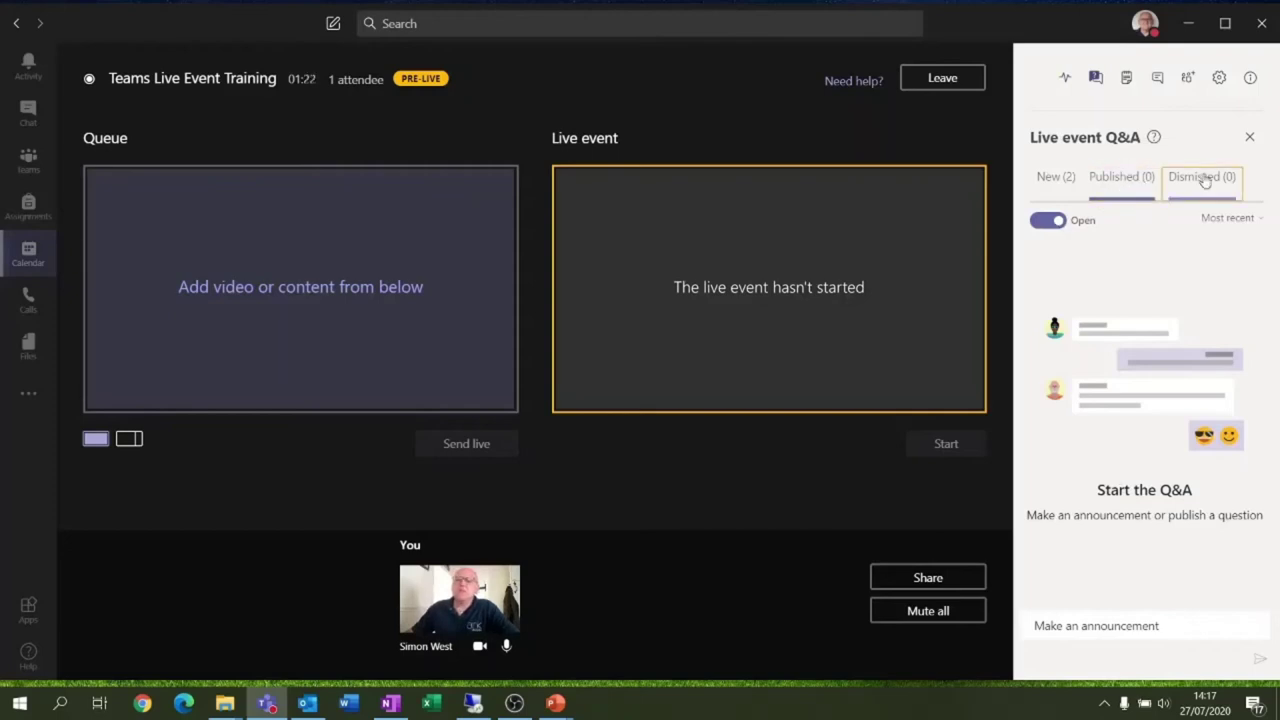
click(1057, 177)
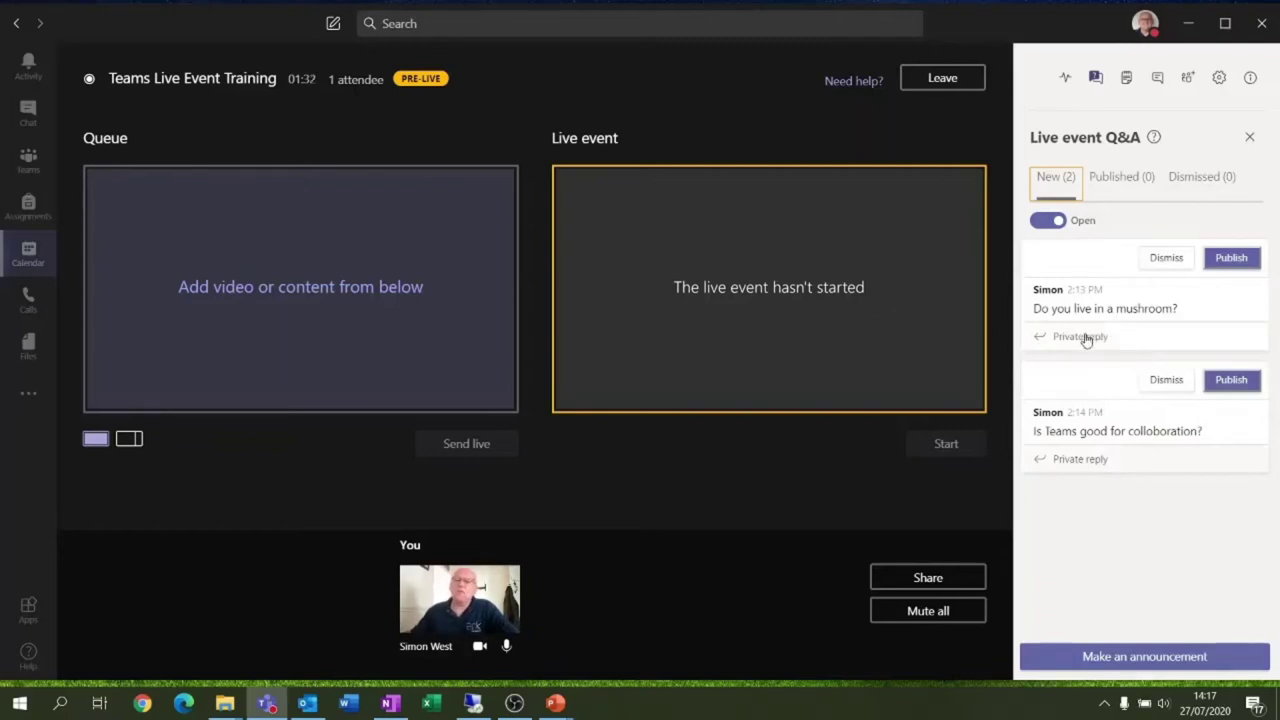
click(1166, 257)
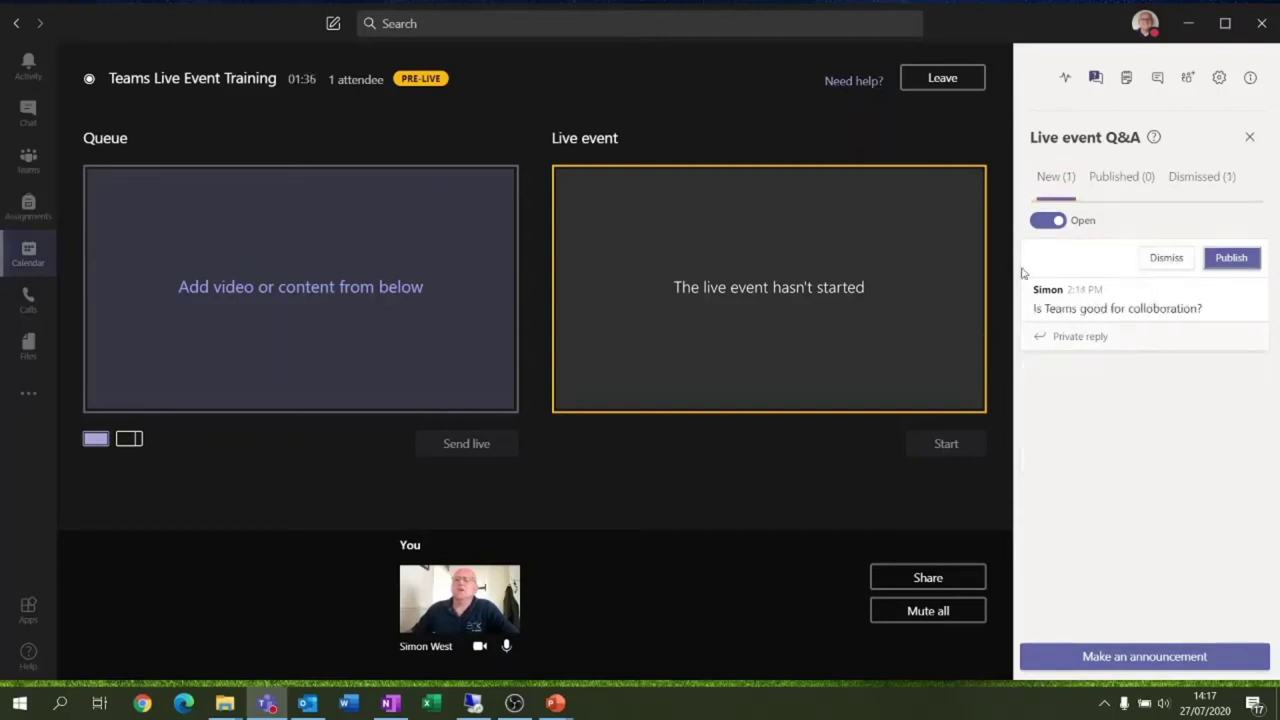
click(1212, 180)
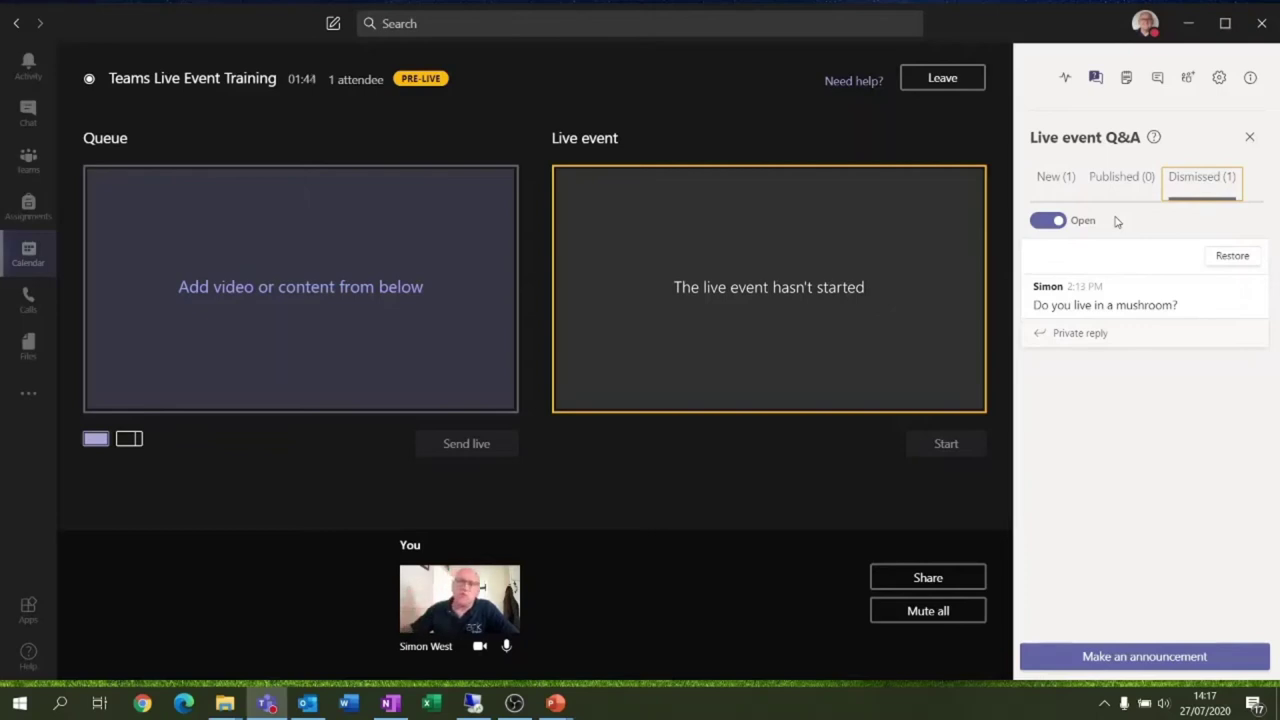
click(1228, 256)
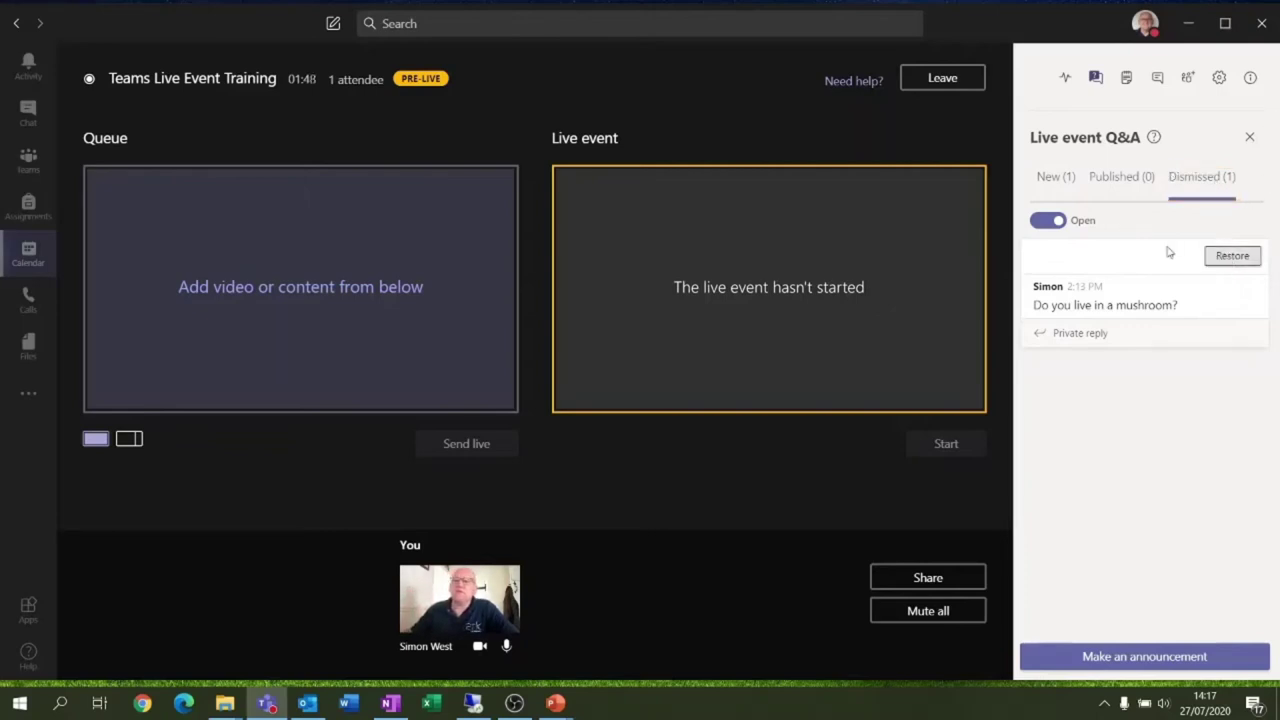
click(1047, 179)
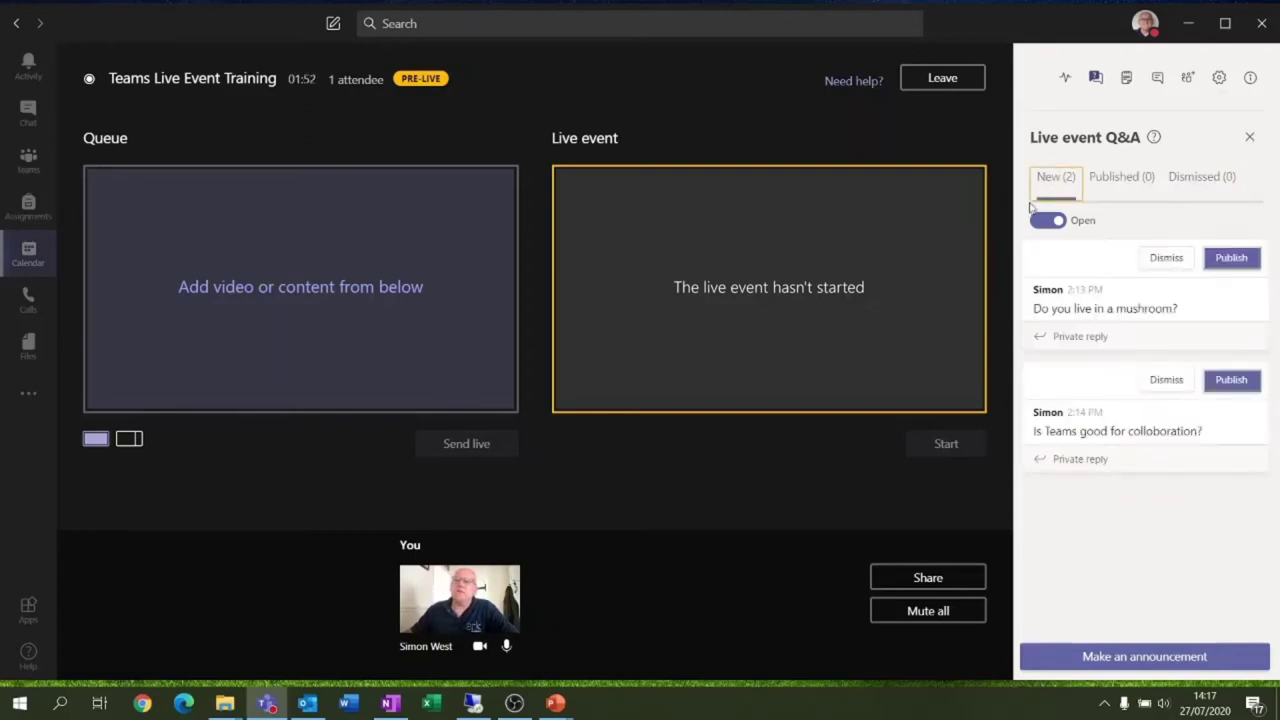
Publish the mushroom question, then delete it from Published
click(1099, 340)
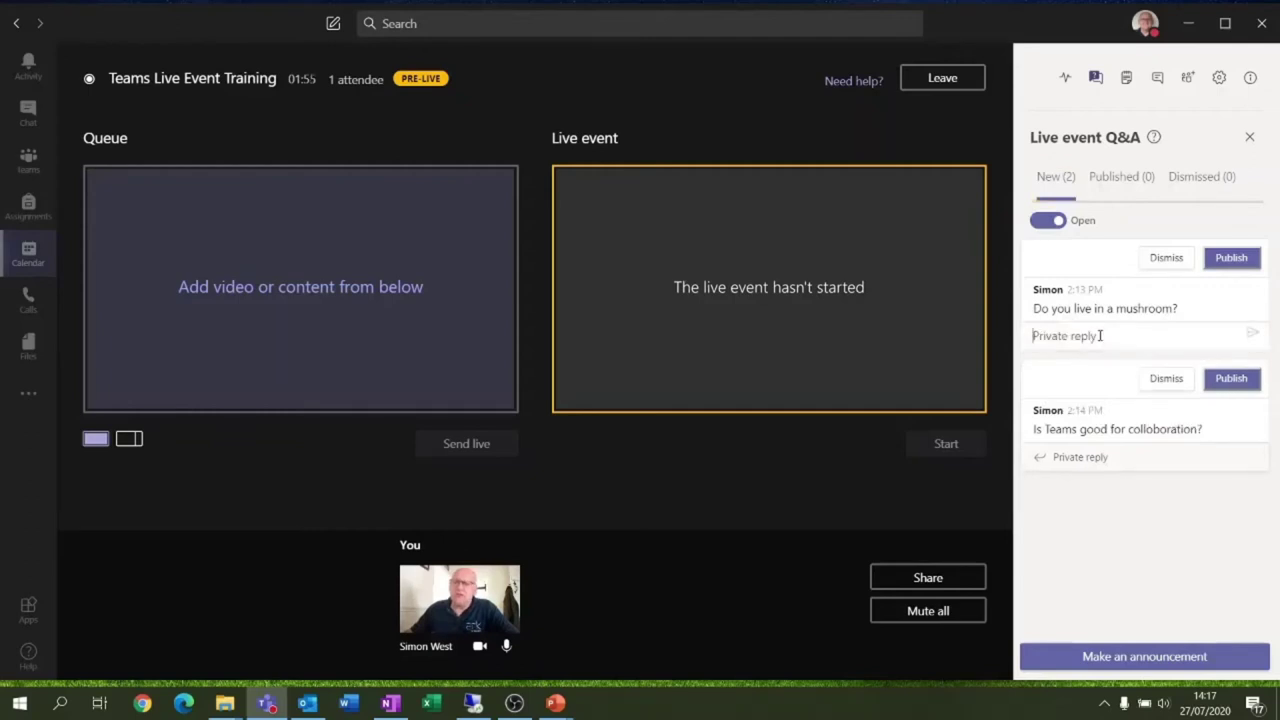
click(1234, 258)
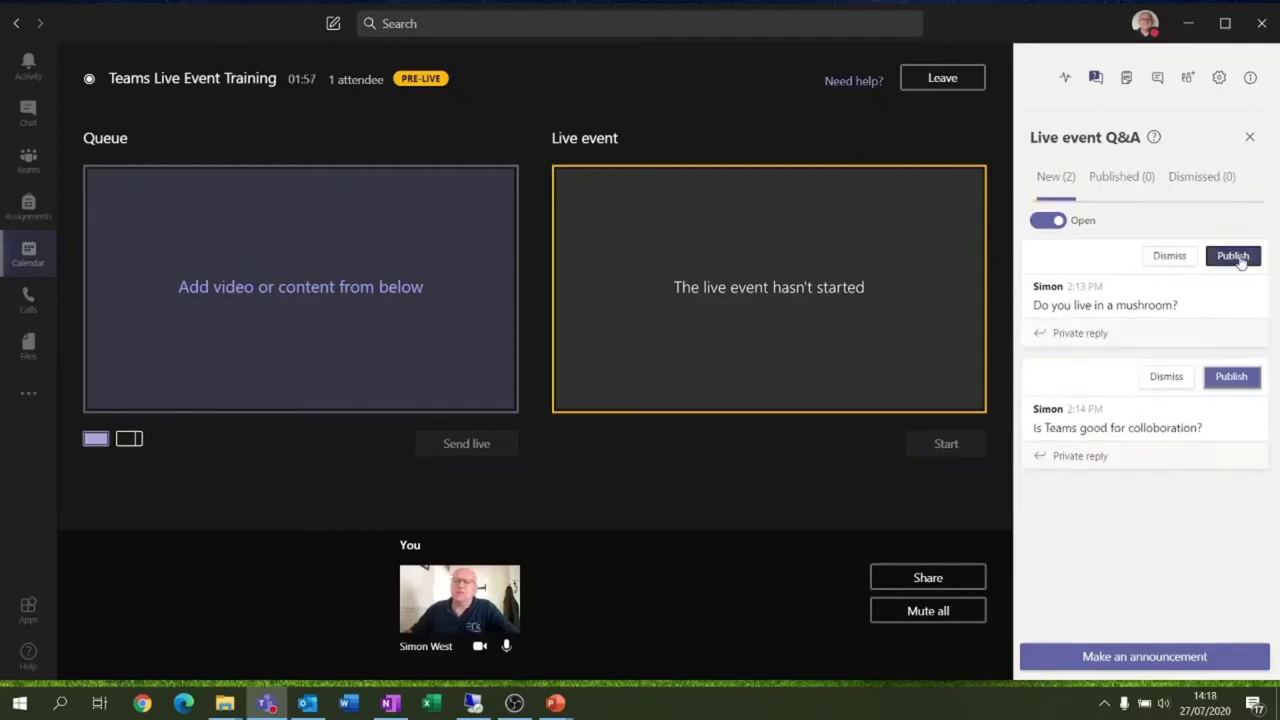
click(1122, 180)
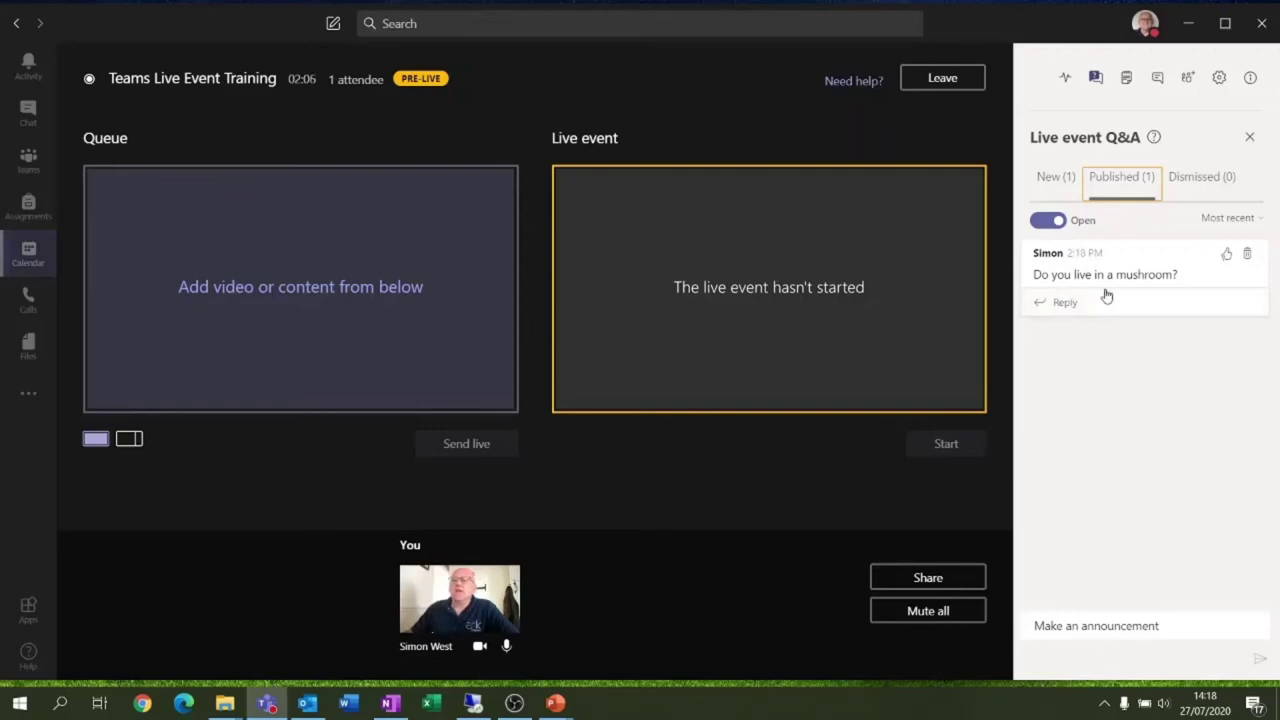
click(1246, 254)
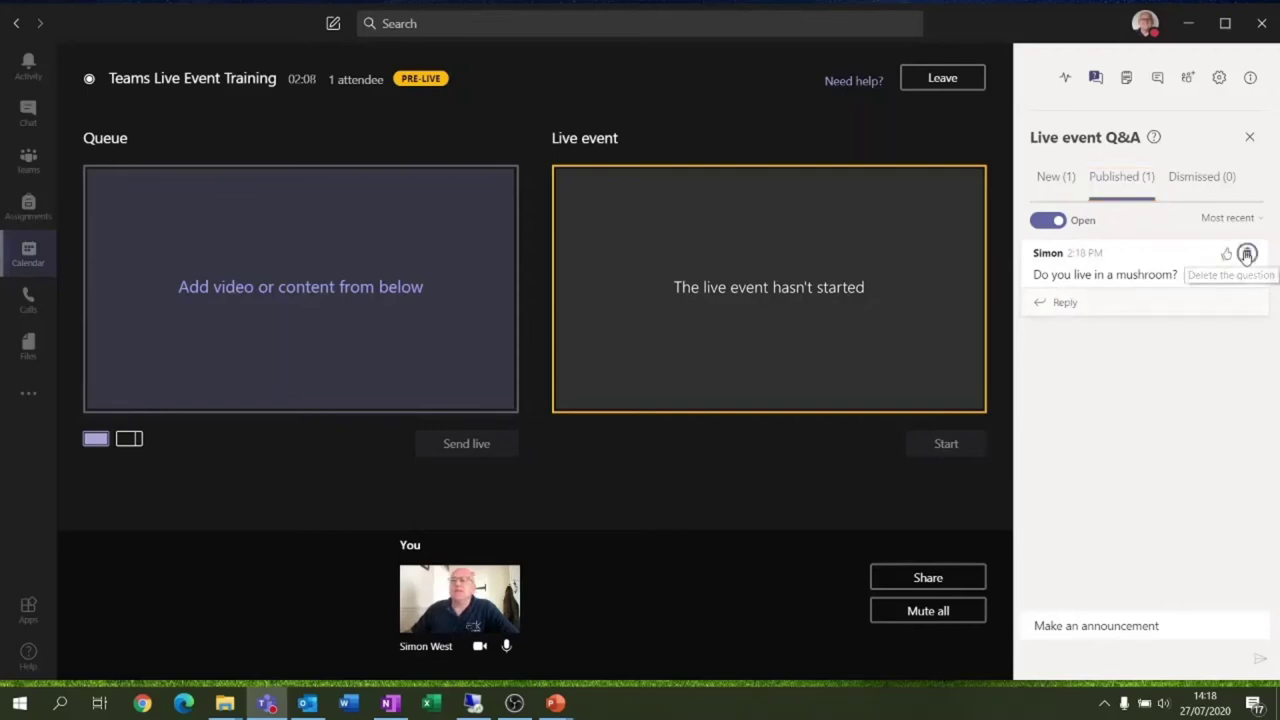
Check the sort order and Dismissed list, then start a private reply to the collaboration question
click(1215, 220)
click(1128, 314)
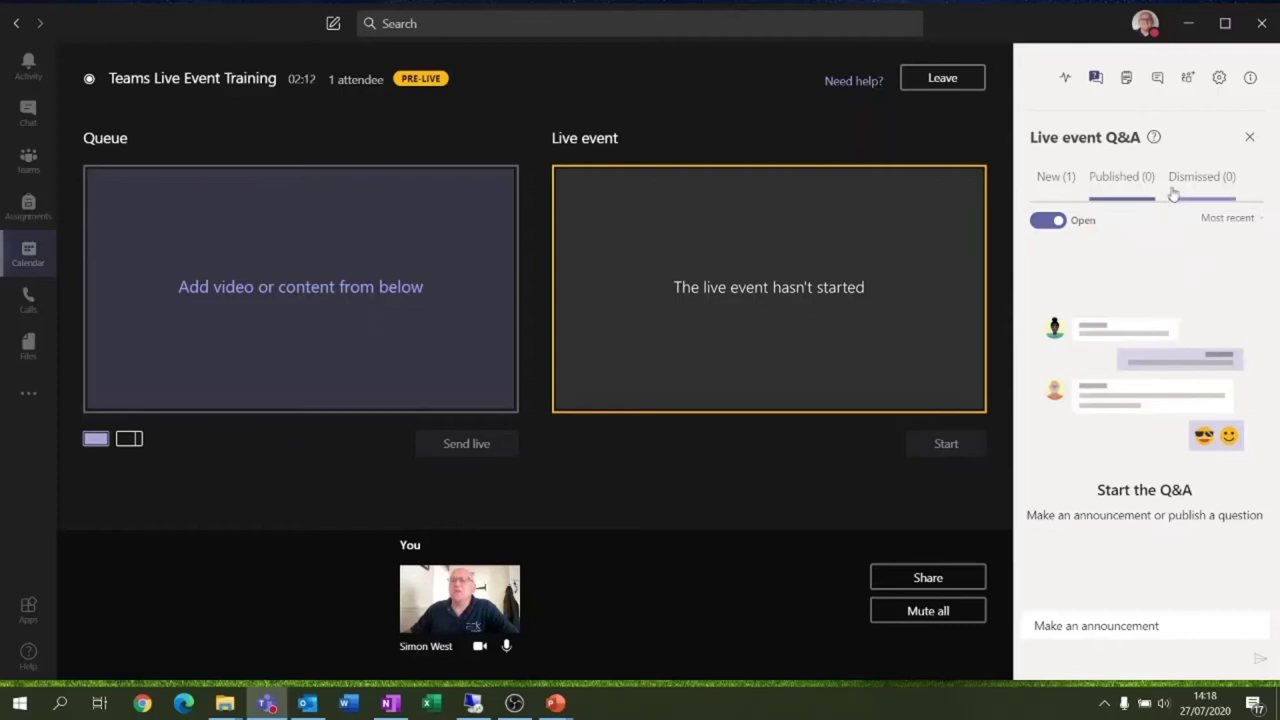
click(1188, 186)
click(1066, 183)
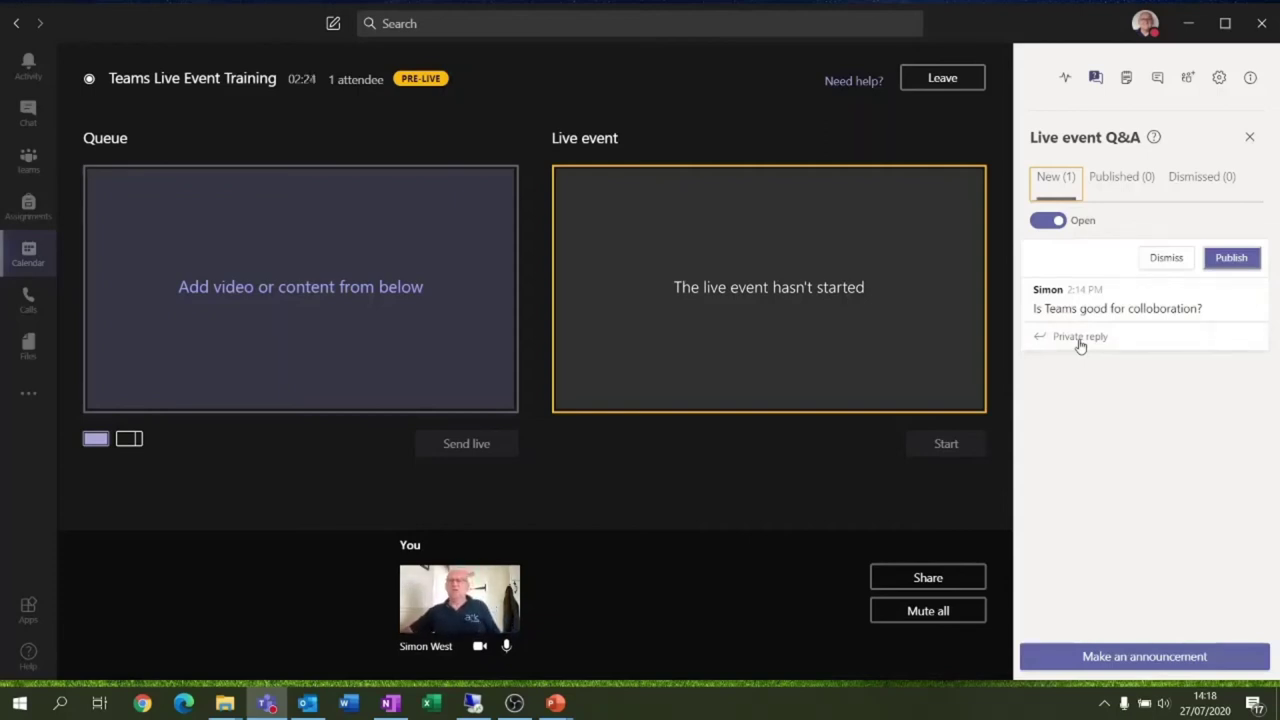
click(1080, 340)
Send the private reply 'yes it is - it is magic!' and publish the collaboration question
text(yes it is - it is)
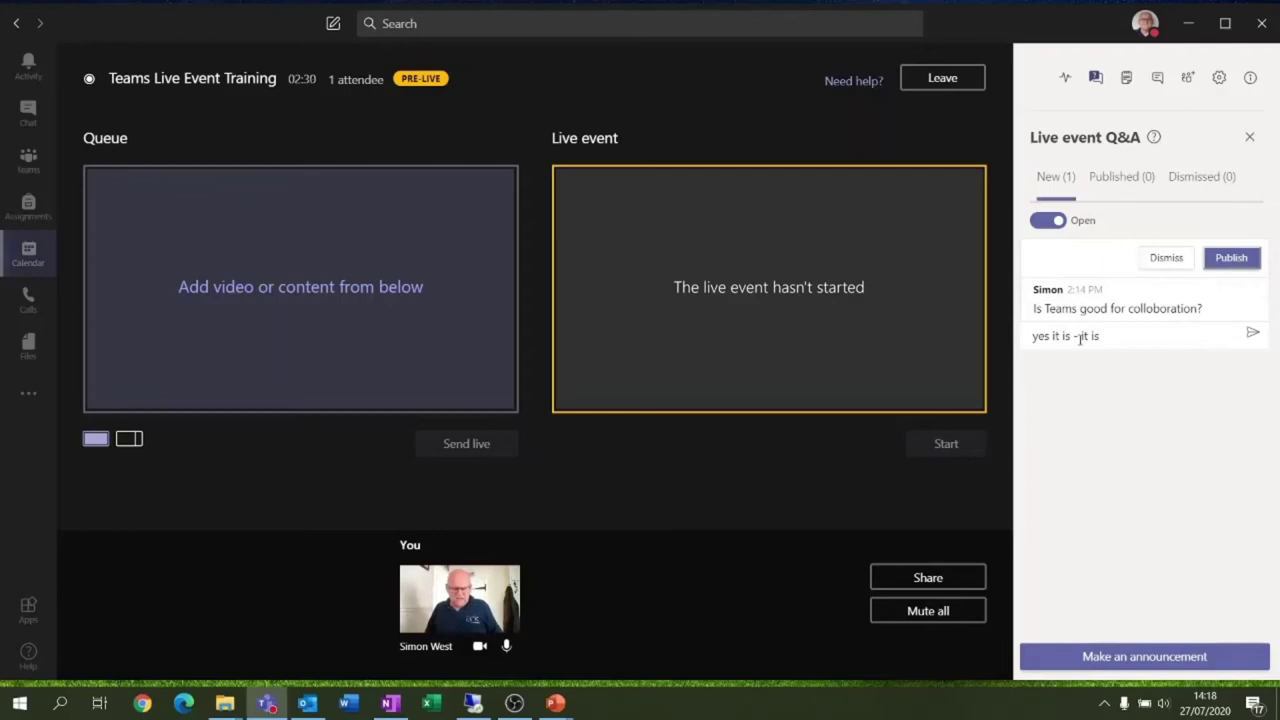
text( magic)
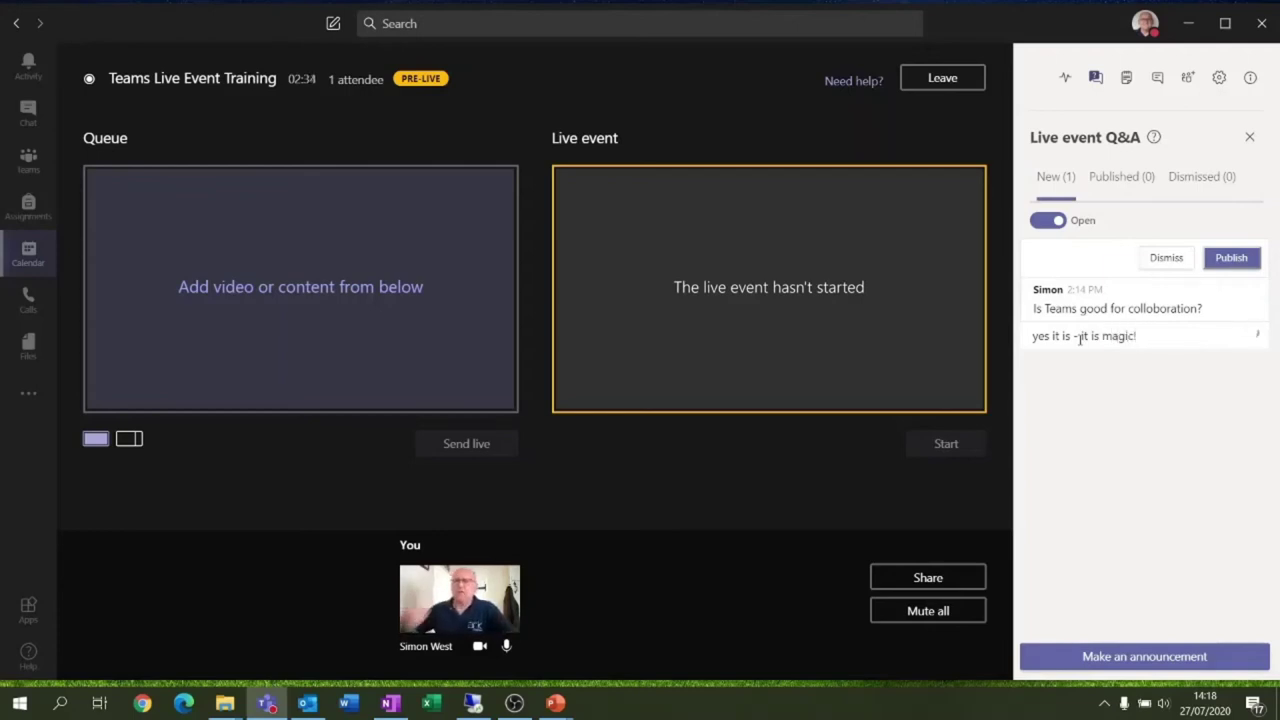
text(!)
key(Return)
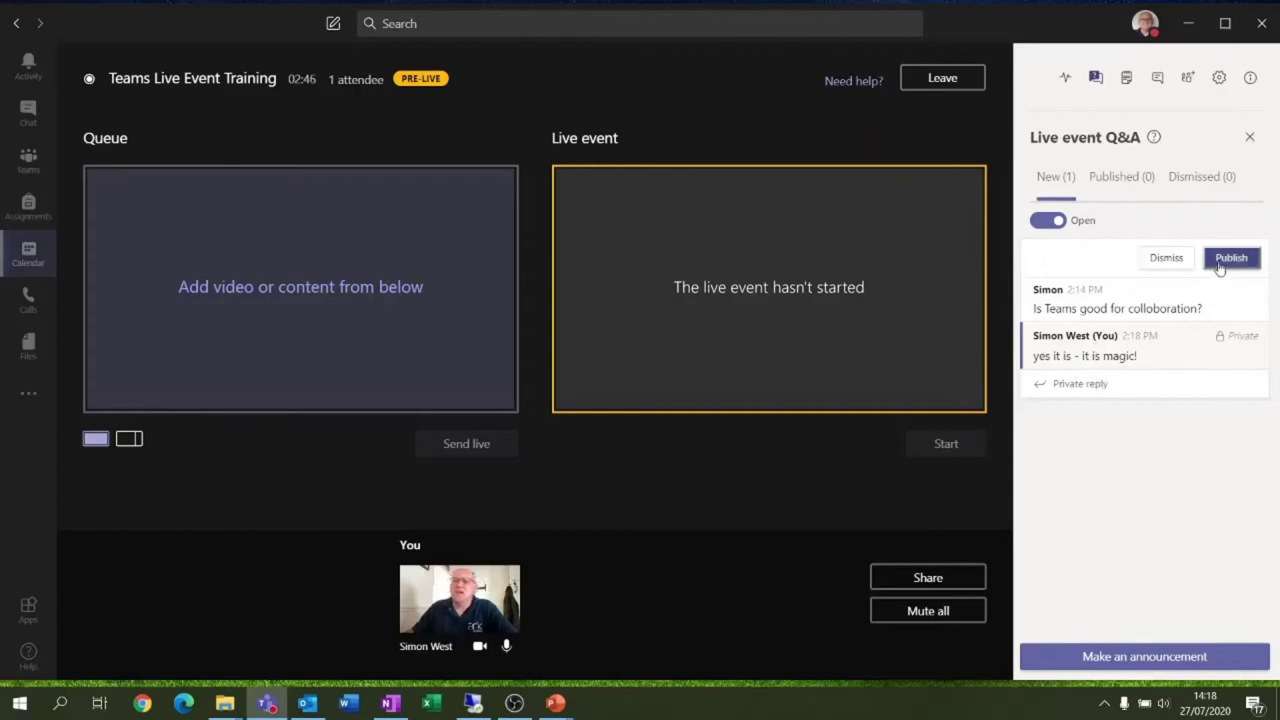
click(1220, 268)
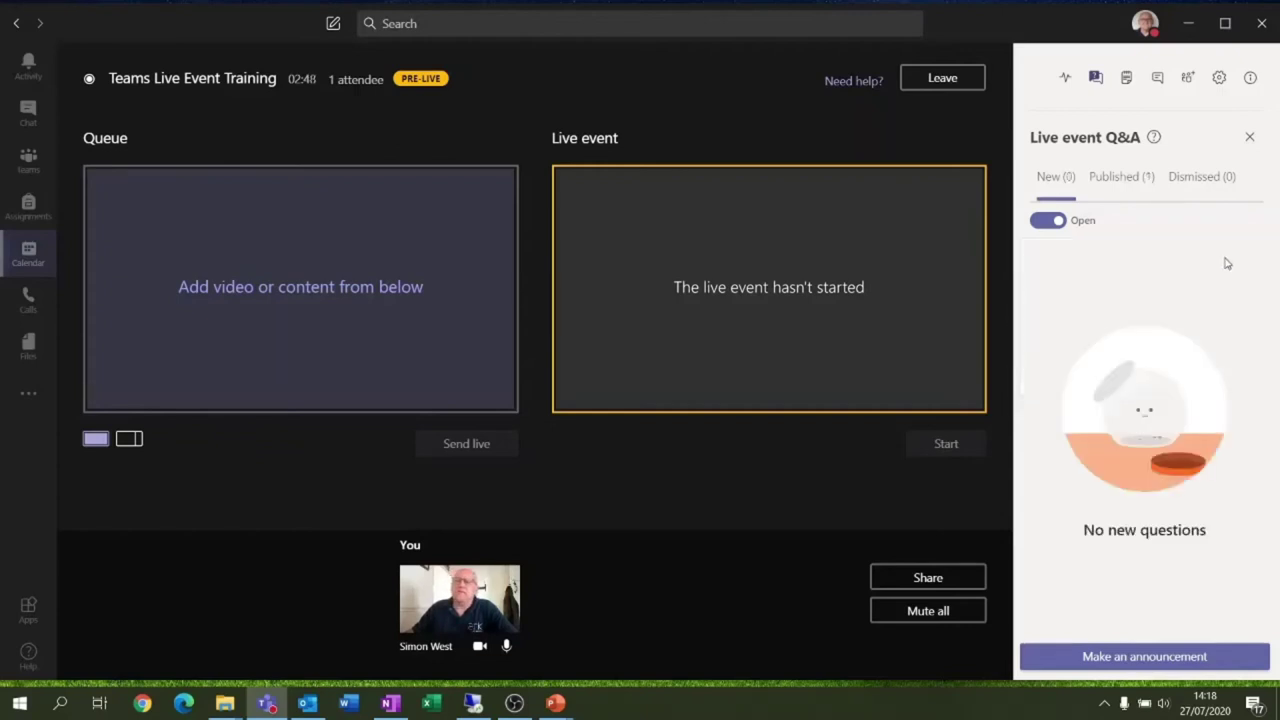
Post the public reply 'Its more for colloboration than a fox is ! Lol.' on the published question
click(1120, 176)
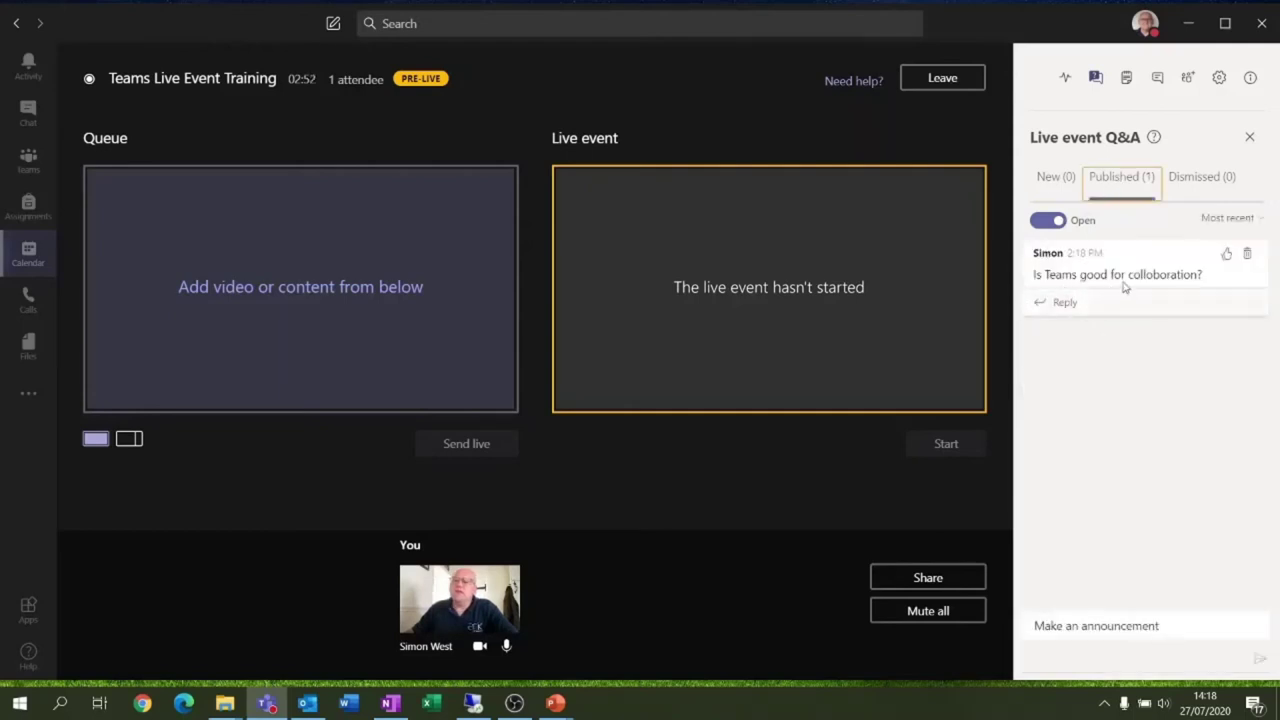
click(1060, 303)
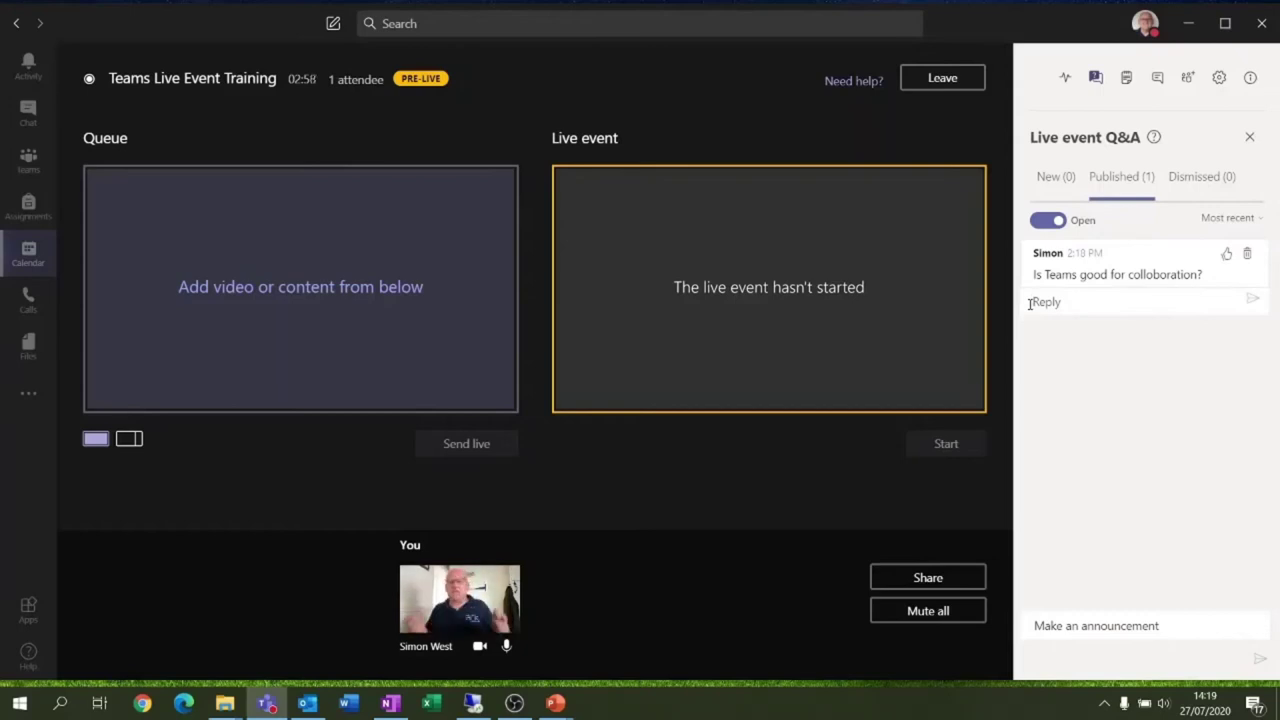
click(1031, 303)
text(Its more for)
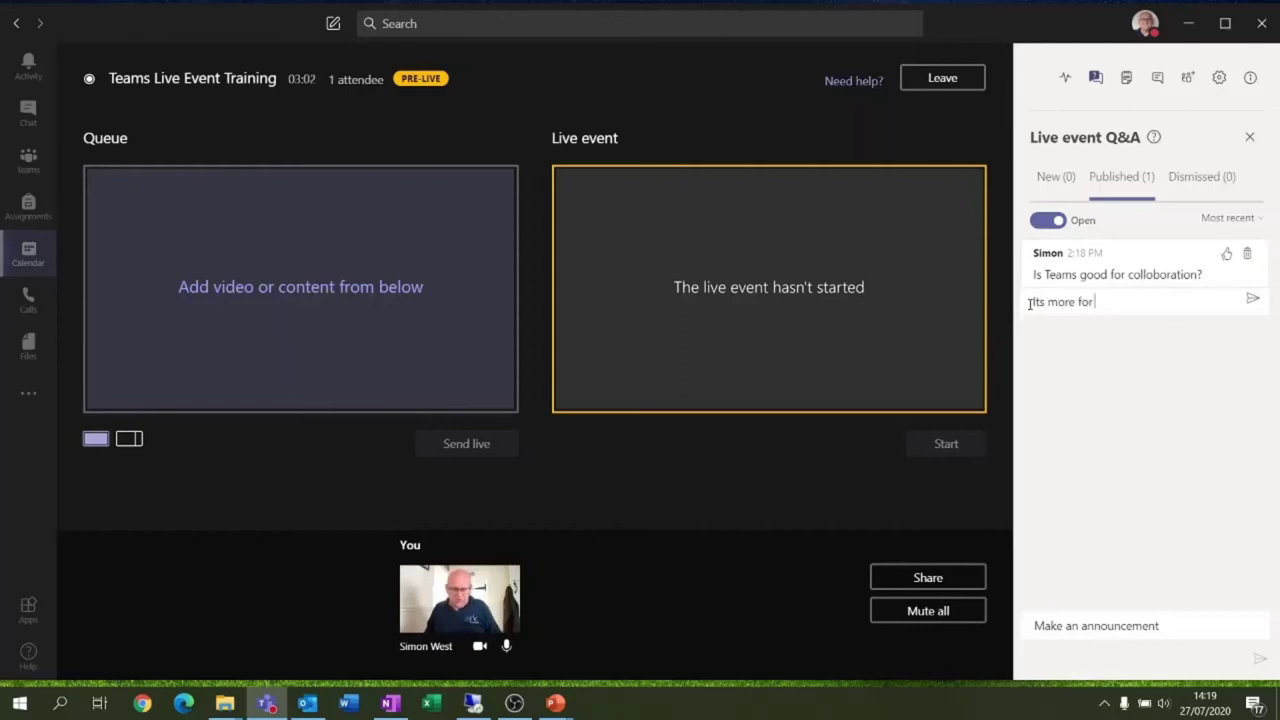
text( colloboration than a fox is ! Lol.)
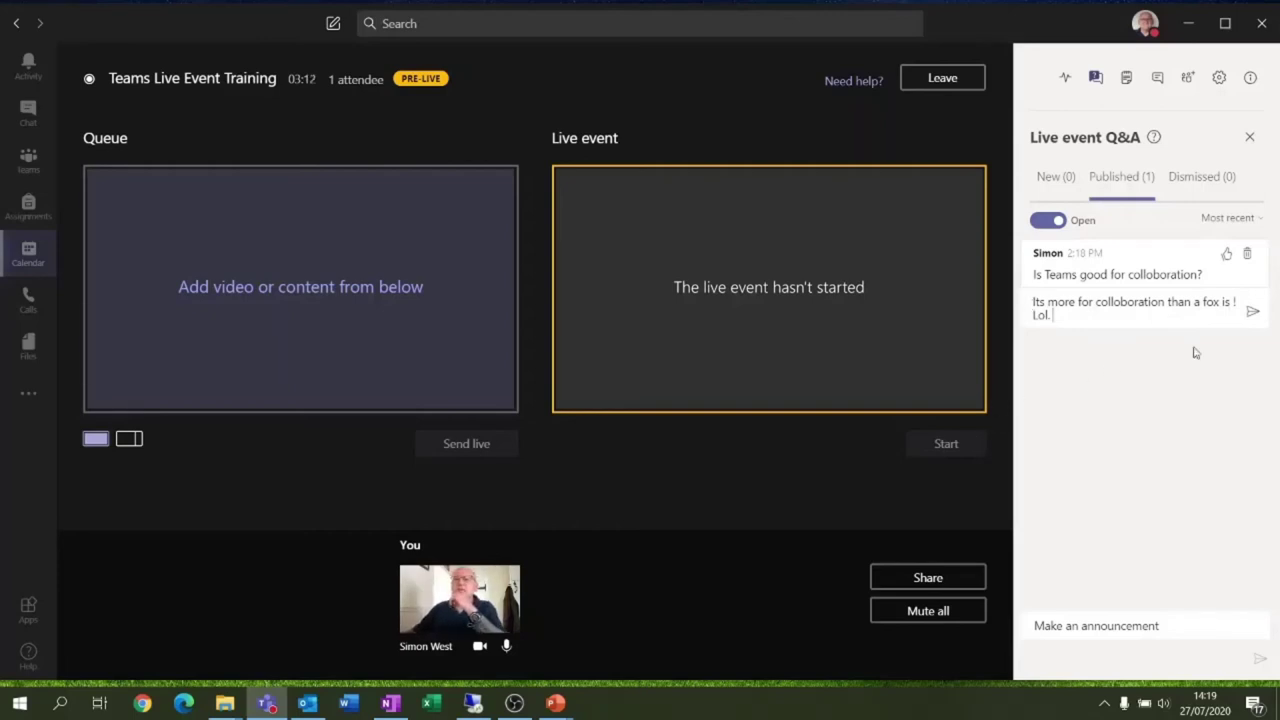
click(1252, 312)
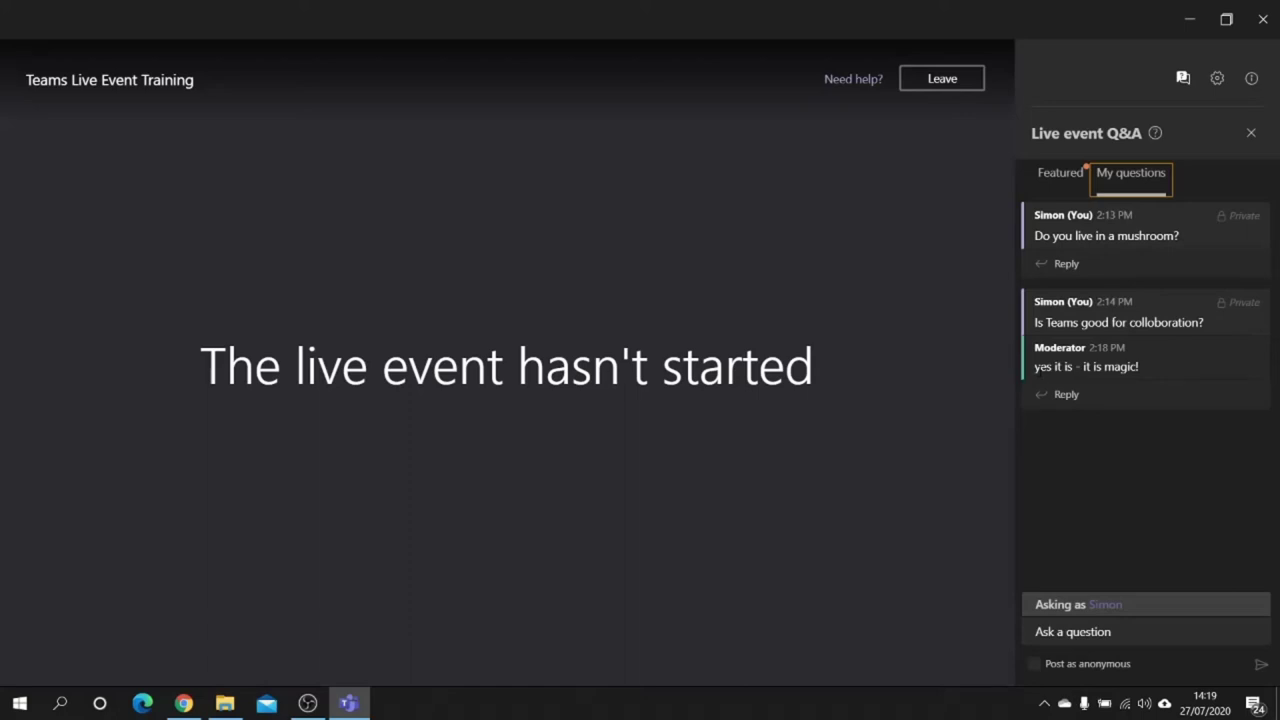
Switch the attendee Q&A between Featured and My questions, ending on Featured
click(1042, 178)
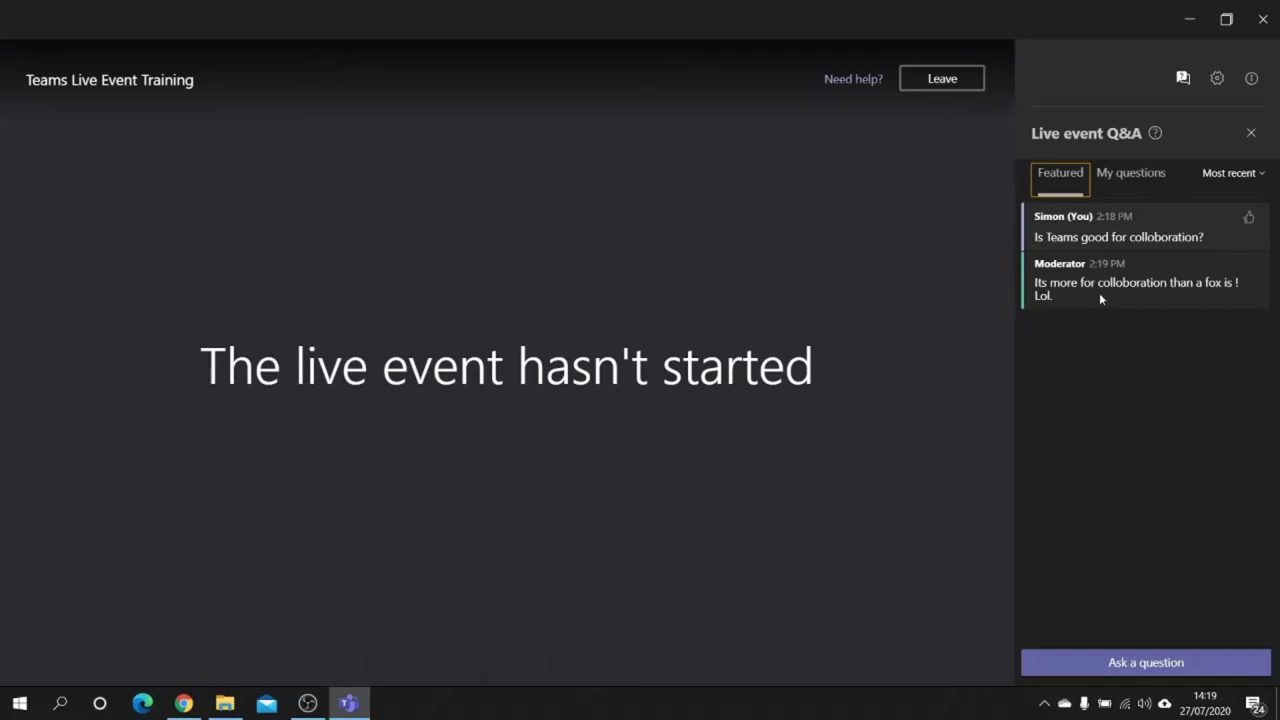
click(1130, 180)
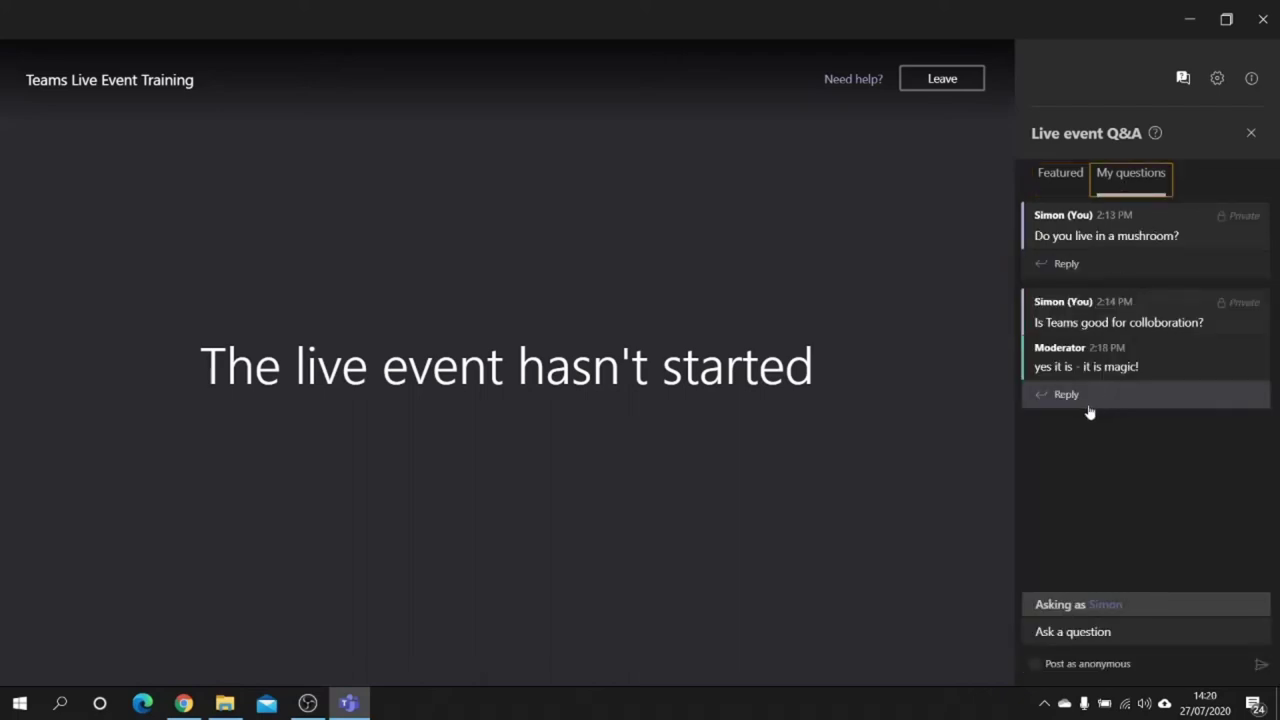
click(1046, 190)
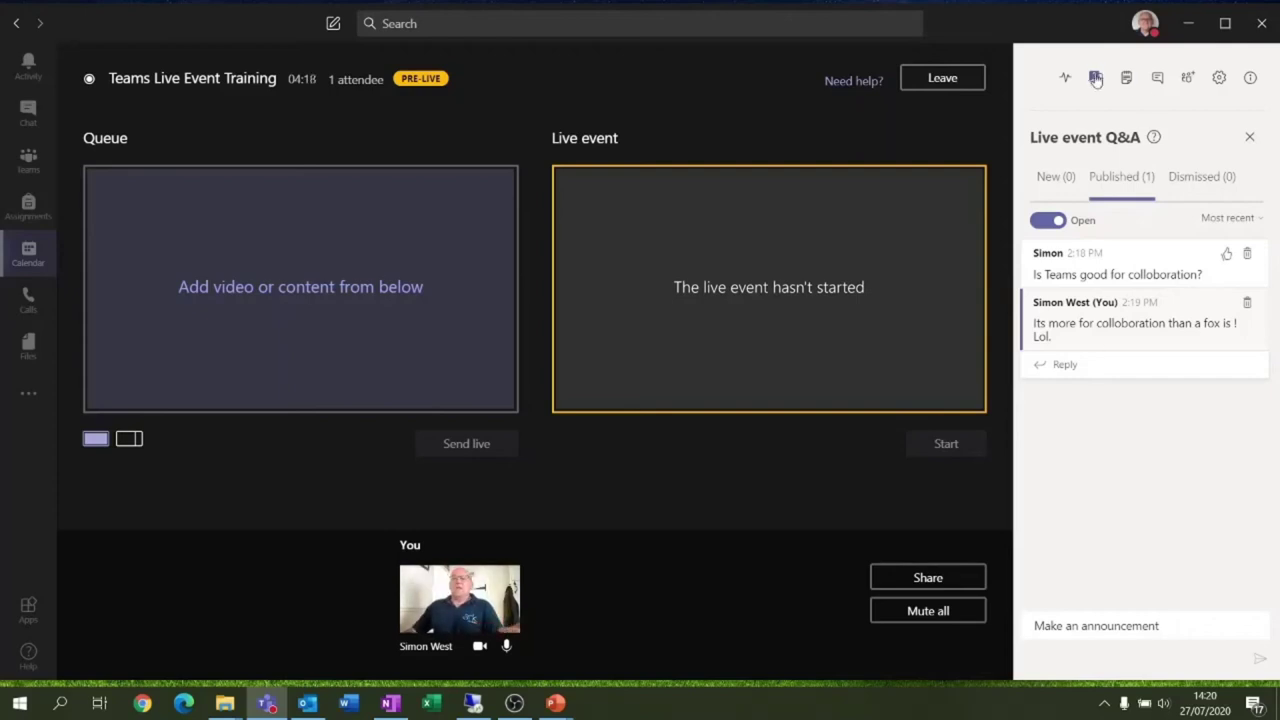
Glance at the meeting notes, then show the meeting chat and the participants list
click(1126, 79)
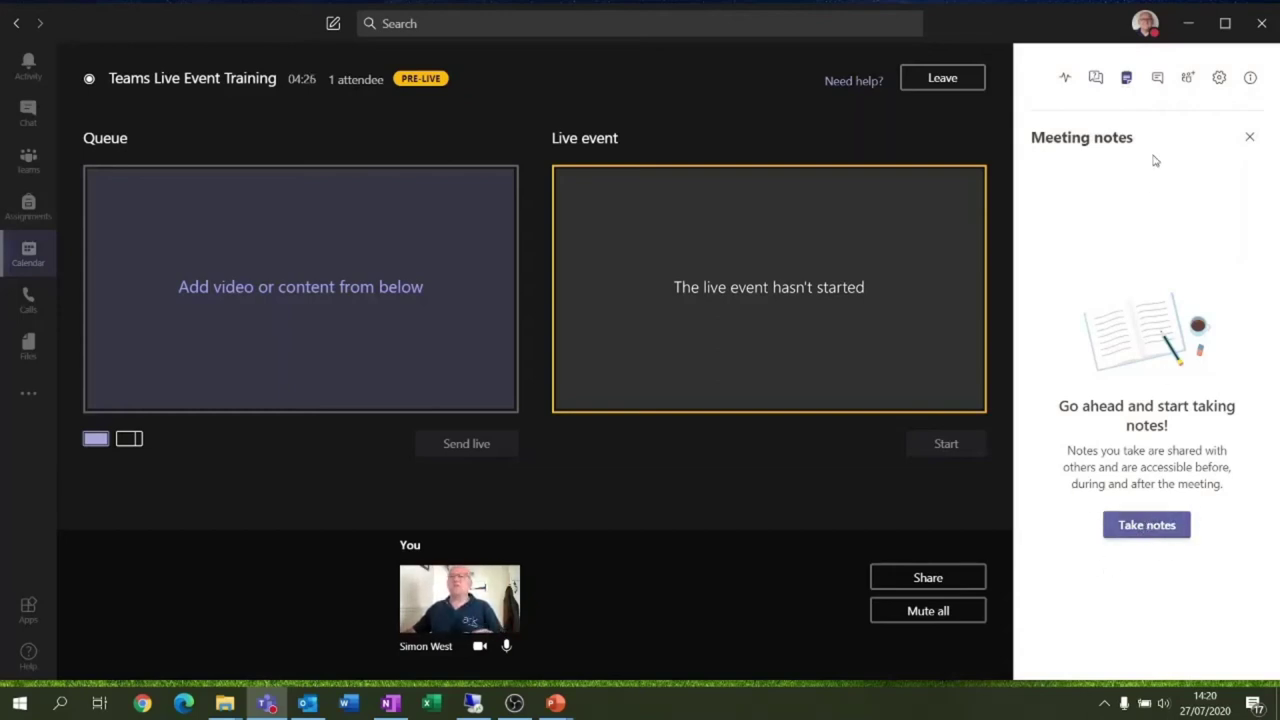
click(1158, 78)
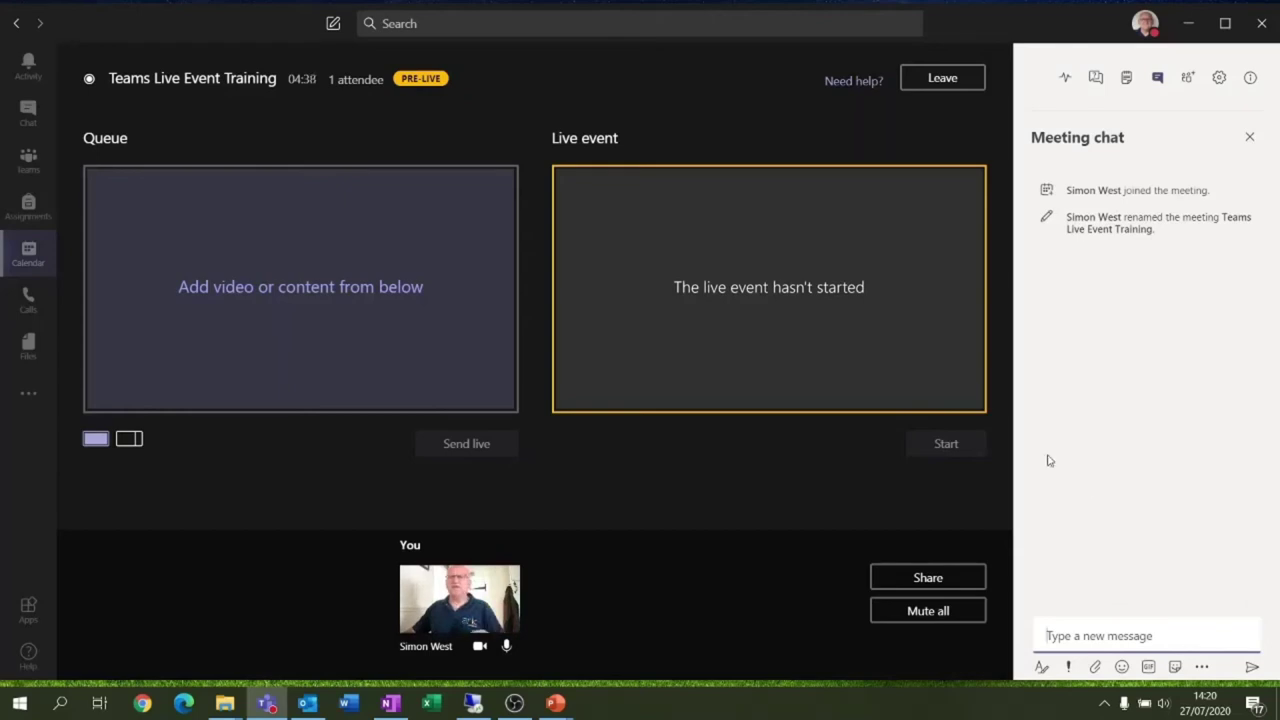
click(1189, 80)
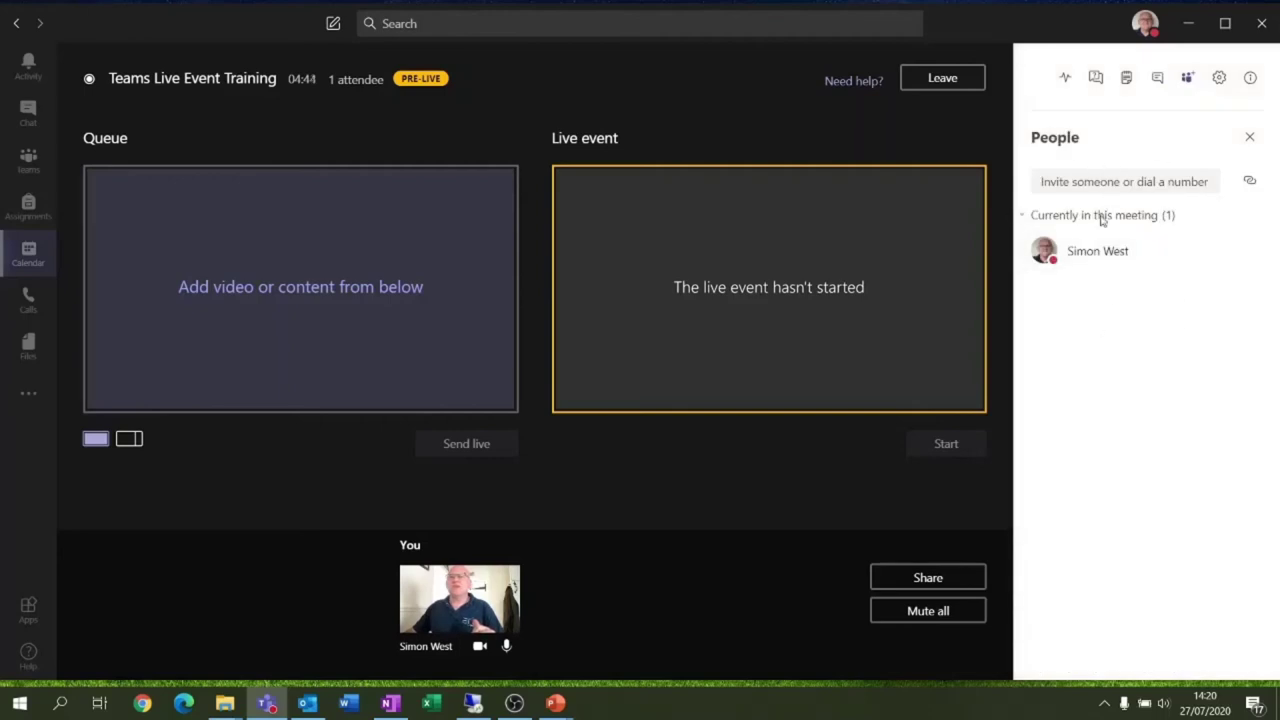
Look at the invite-people option and review the device settings panel
click(1080, 183)
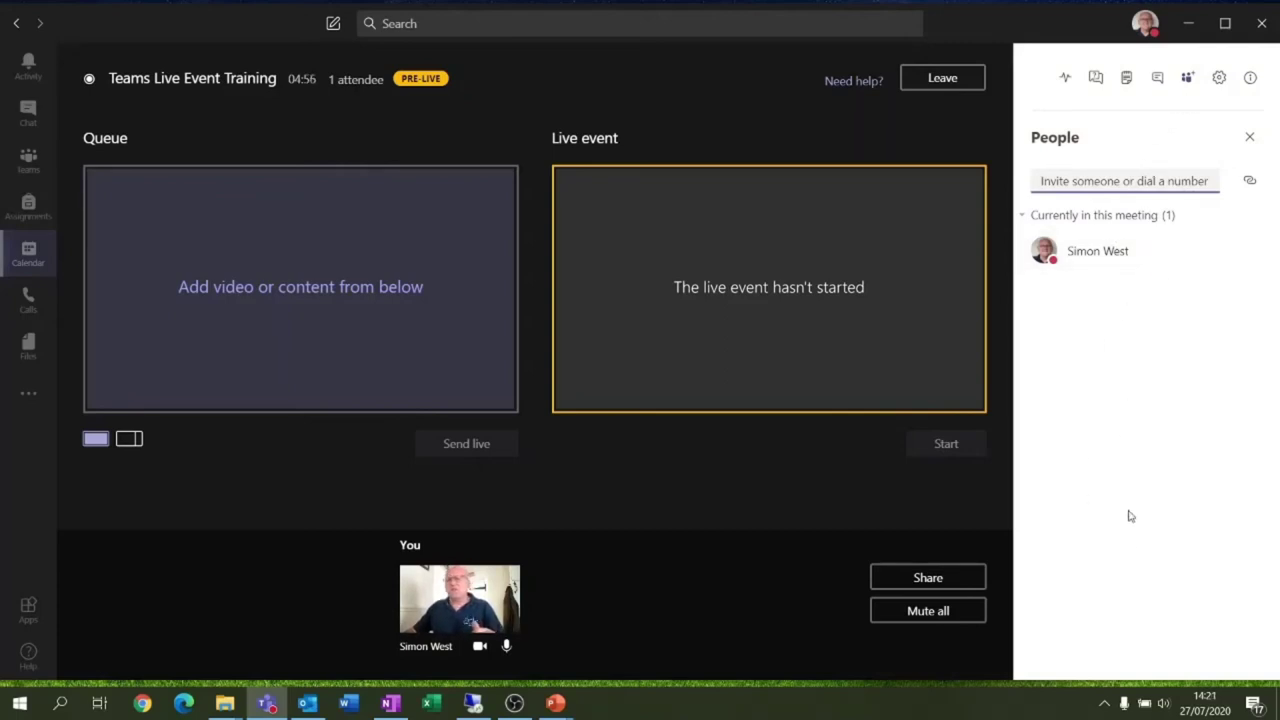
mouse_move(1043, 250)
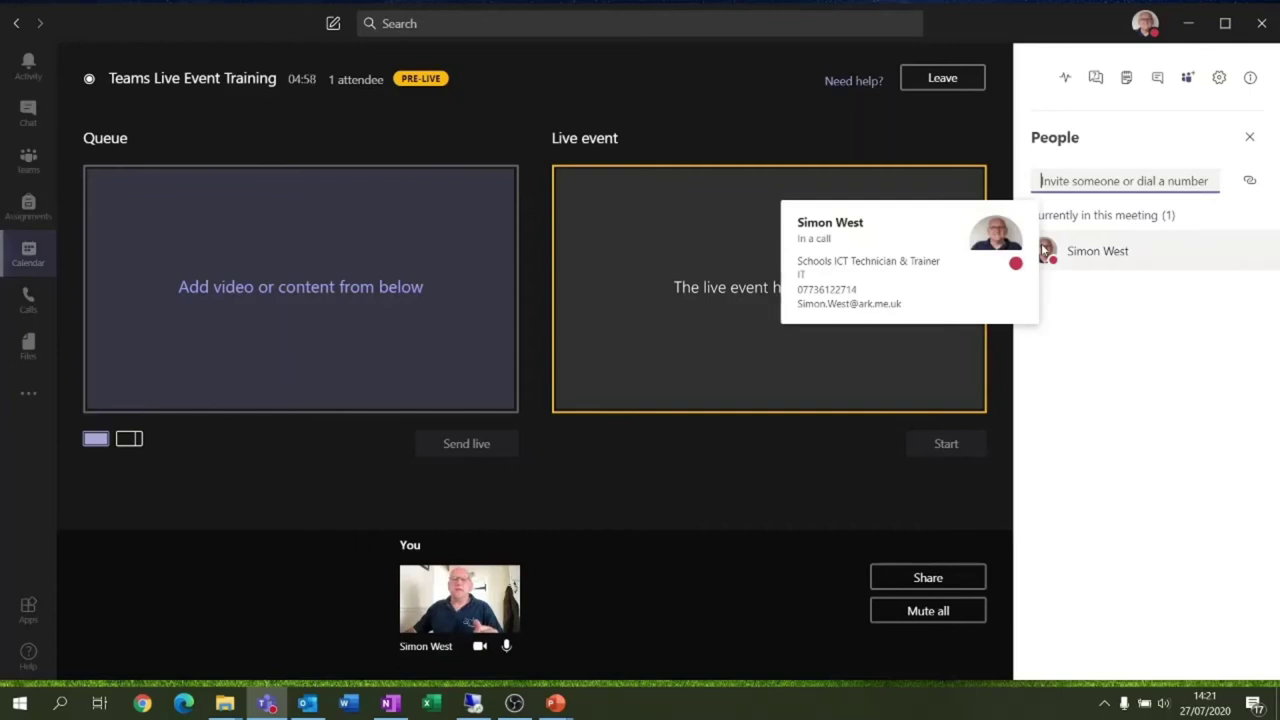
click(1220, 80)
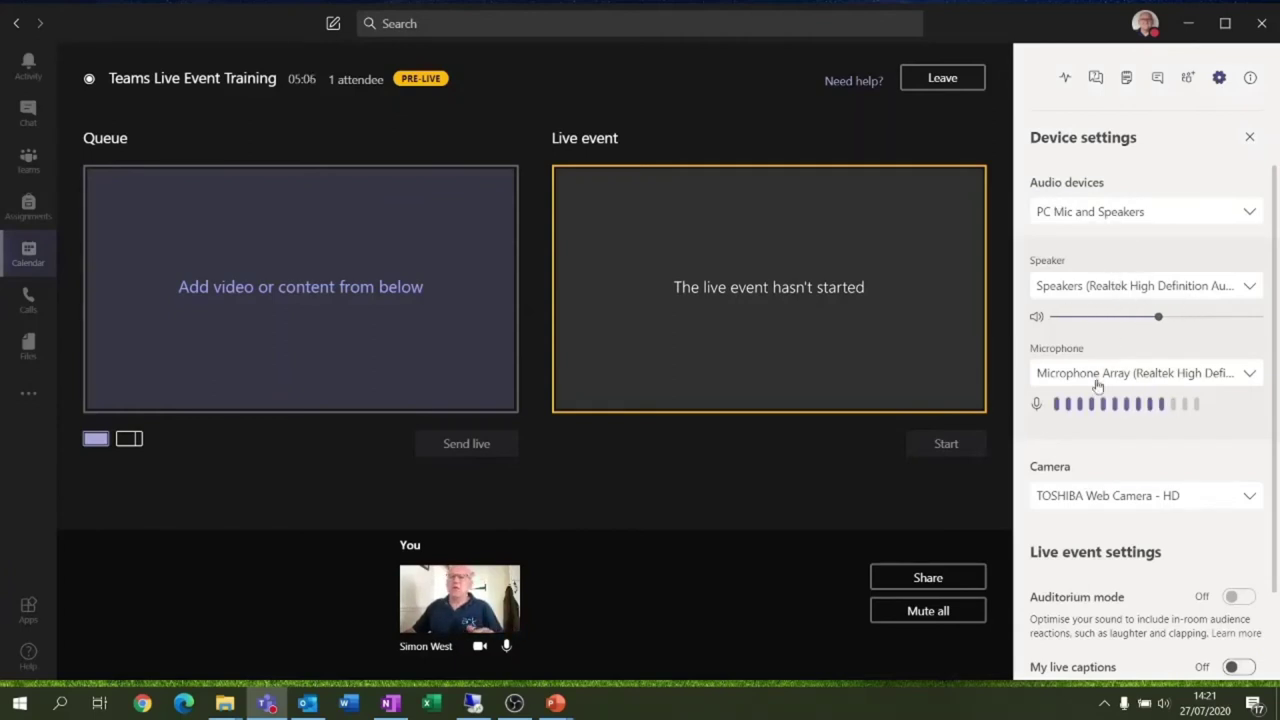
scroll(1125, 590, down, 3)
scroll(1135, 545, up, 3)
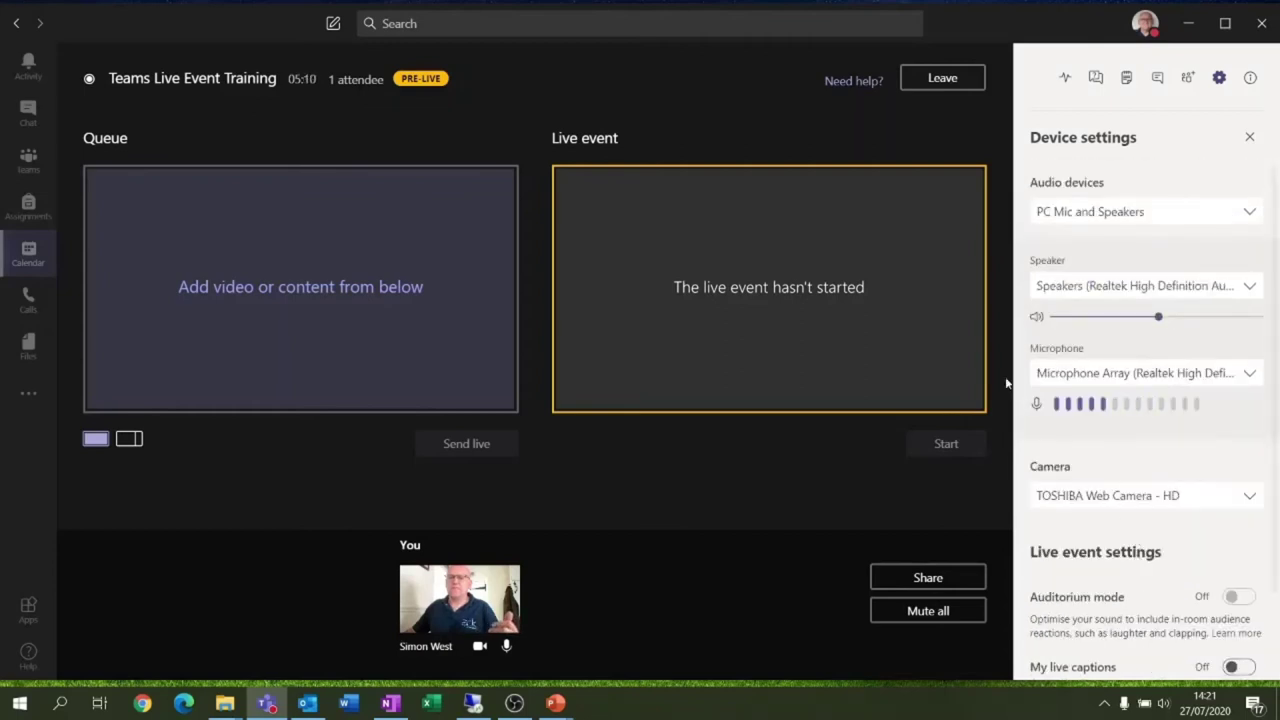
Review the Teams Live Event Training meeting details with time and dial-in info, then close them
click(1250, 80)
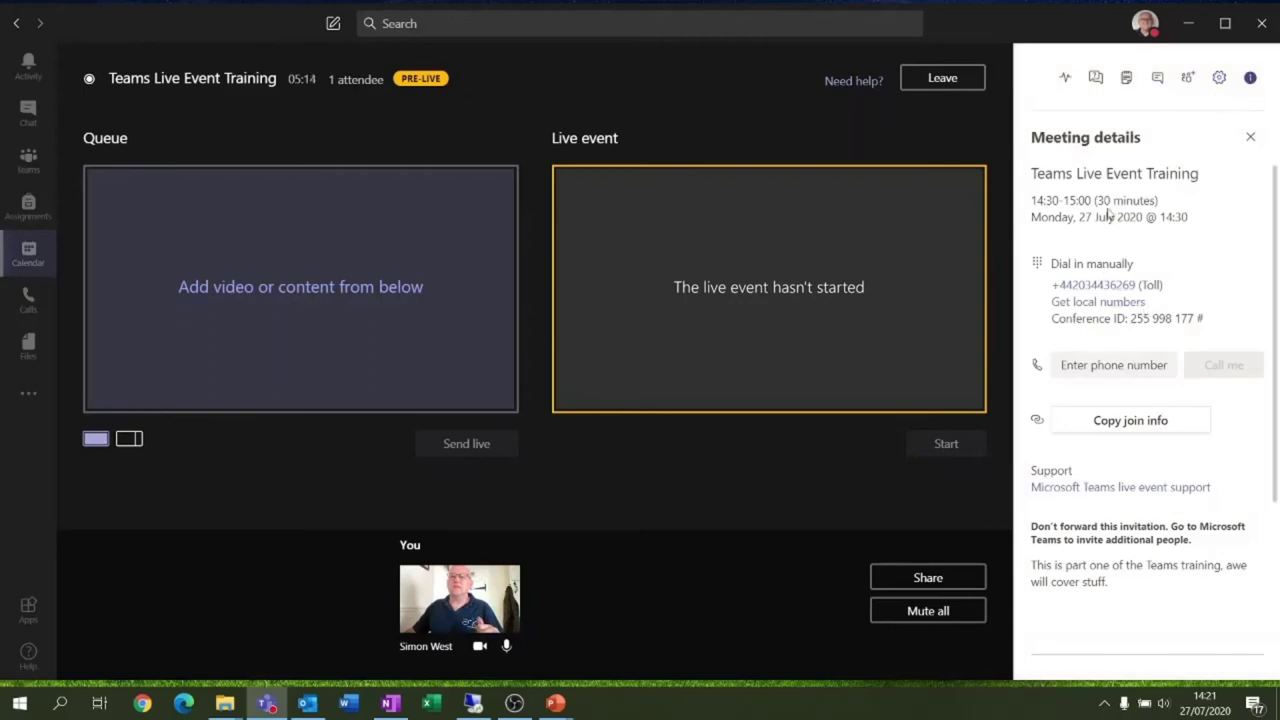
scroll(1118, 305, down, 5)
scroll(1118, 305, up, 5)
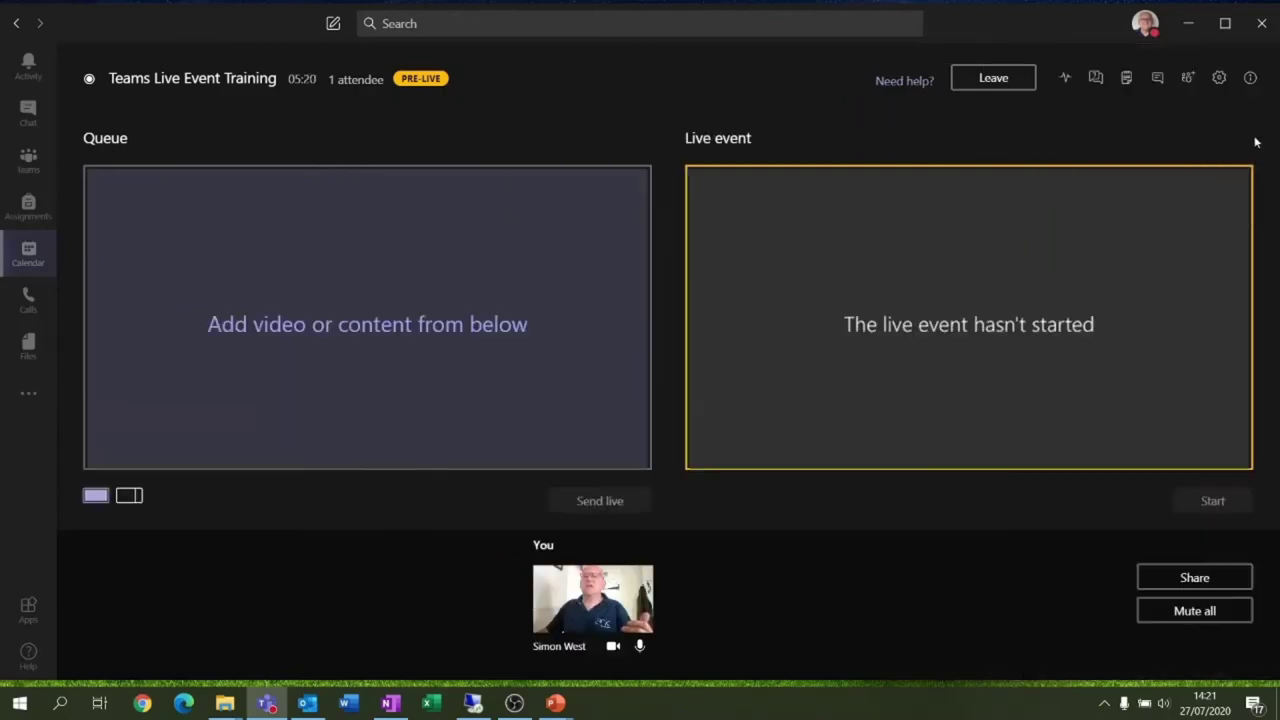
click(1250, 138)
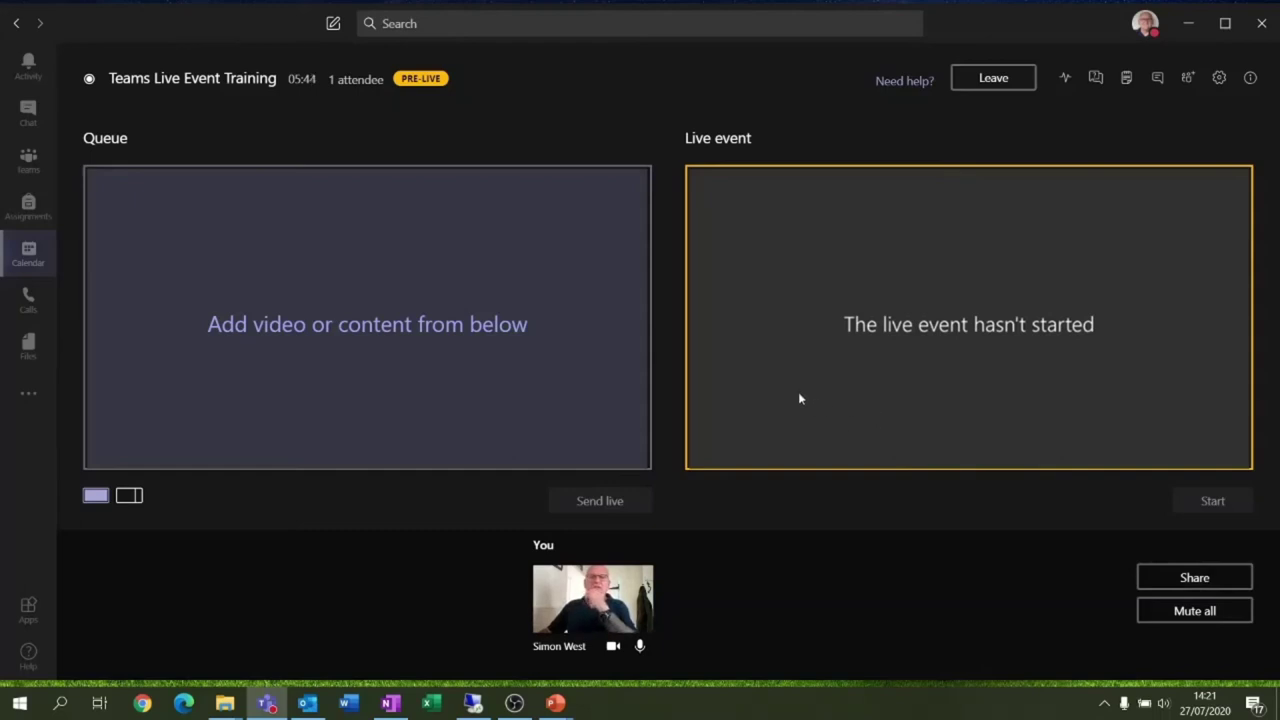
Open the share picker and choose to share Screen 2
click(1170, 582)
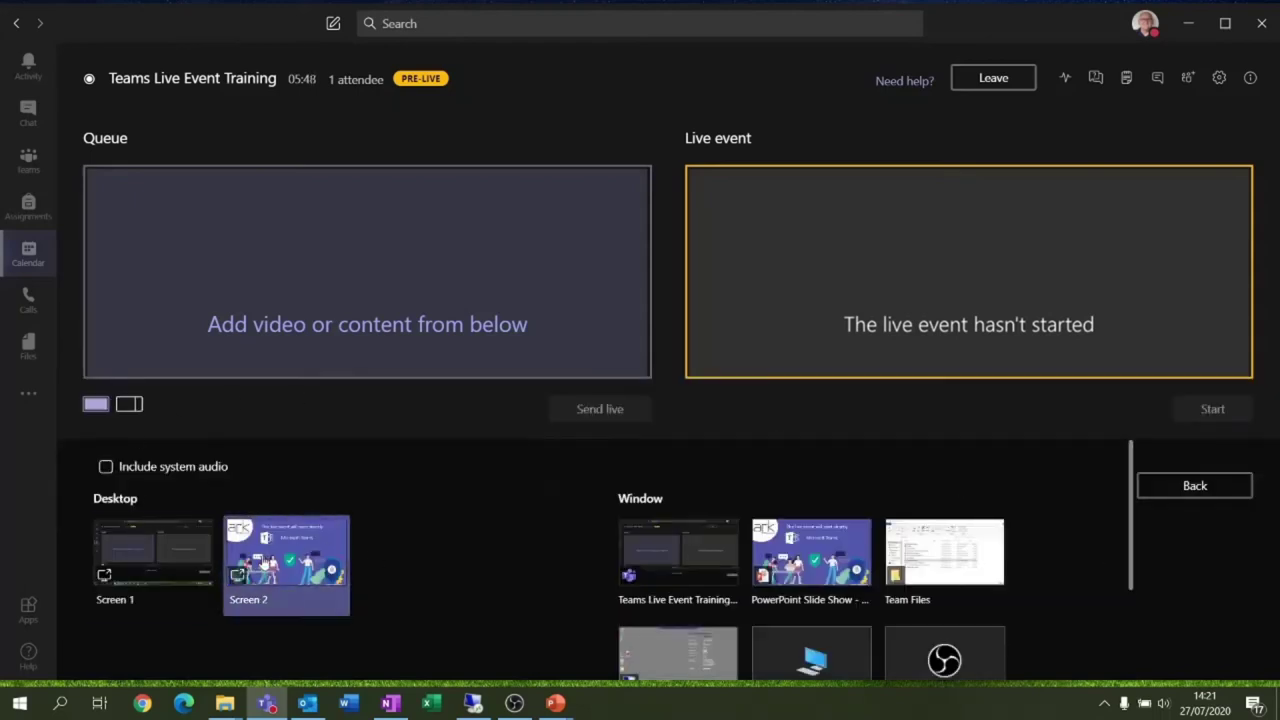
click(263, 566)
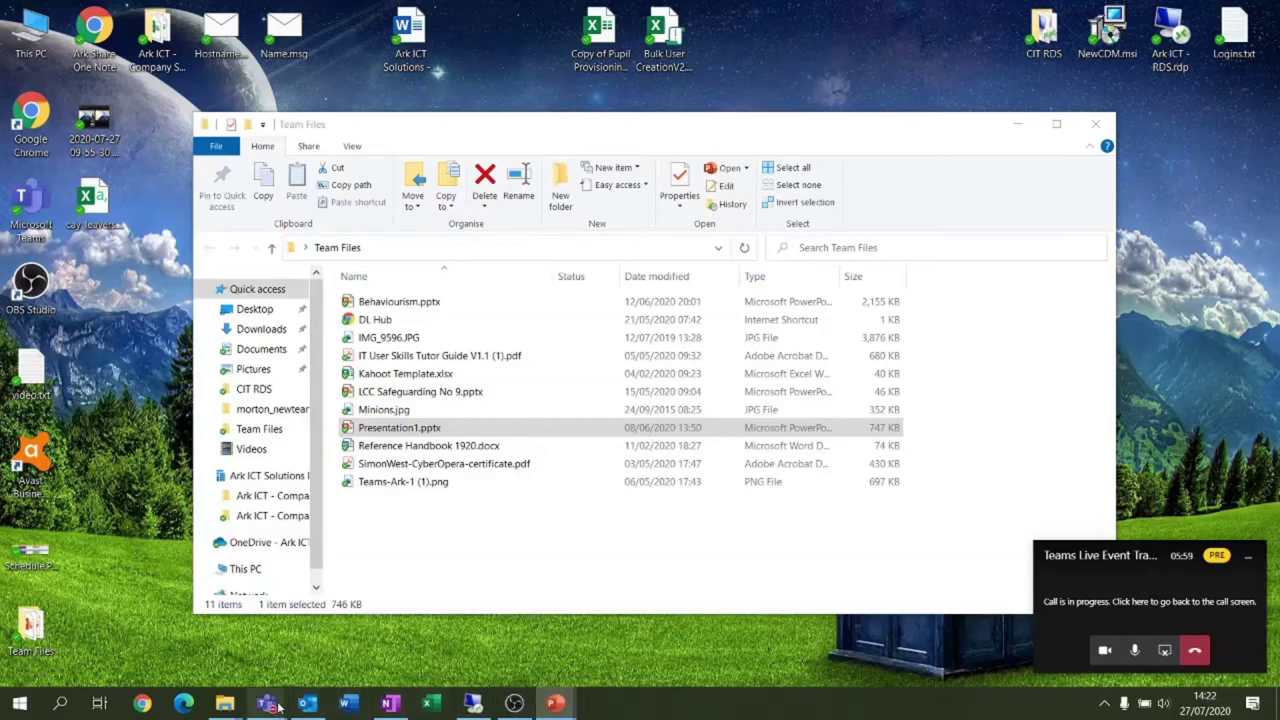
Return to the live event and queue the desktop showing the 'live event will start shortly' slide
mouse_move(266, 703)
click(221, 600)
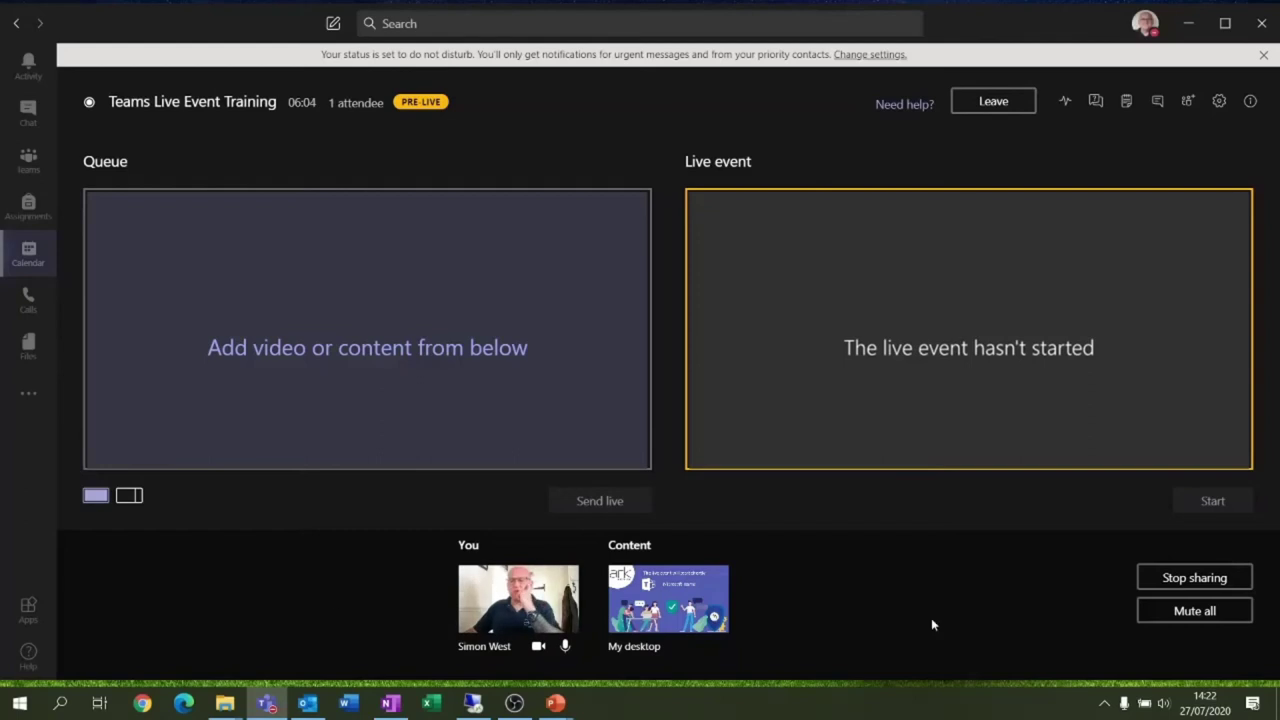
click(700, 607)
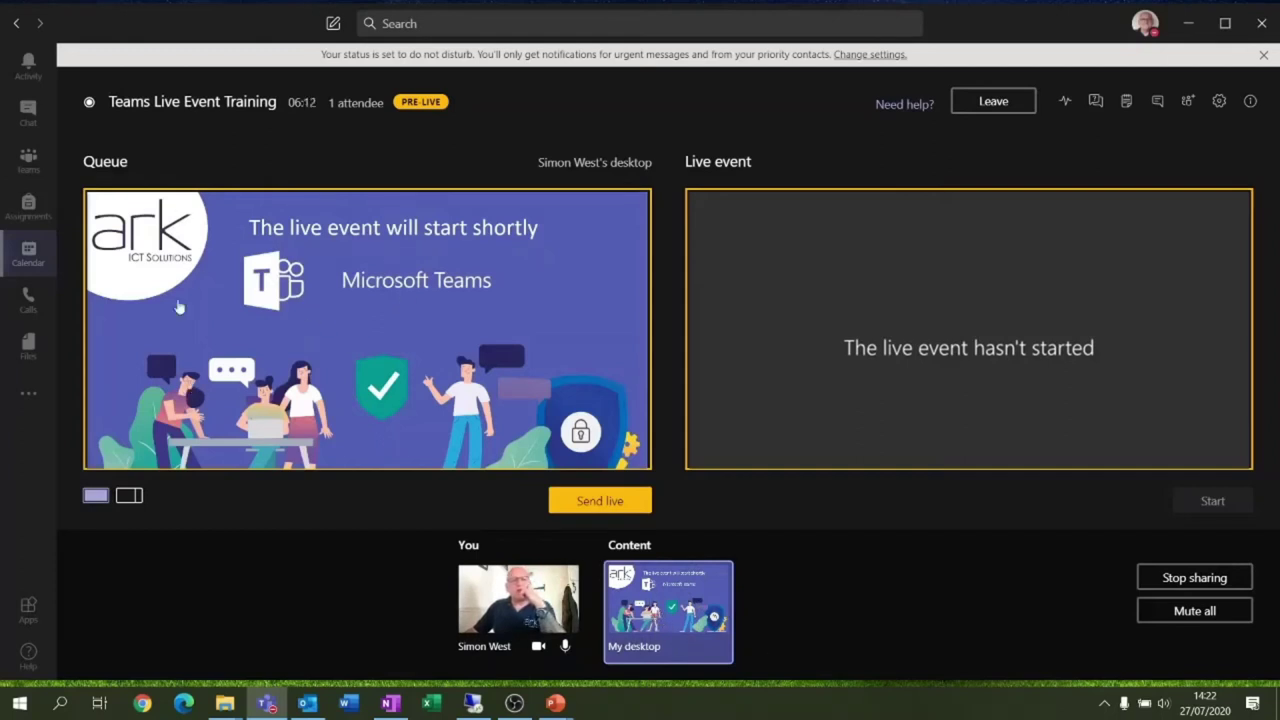
Send the queued 'live event will start shortly' slide to the Live event preview
drag(146, 158, 85, 165)
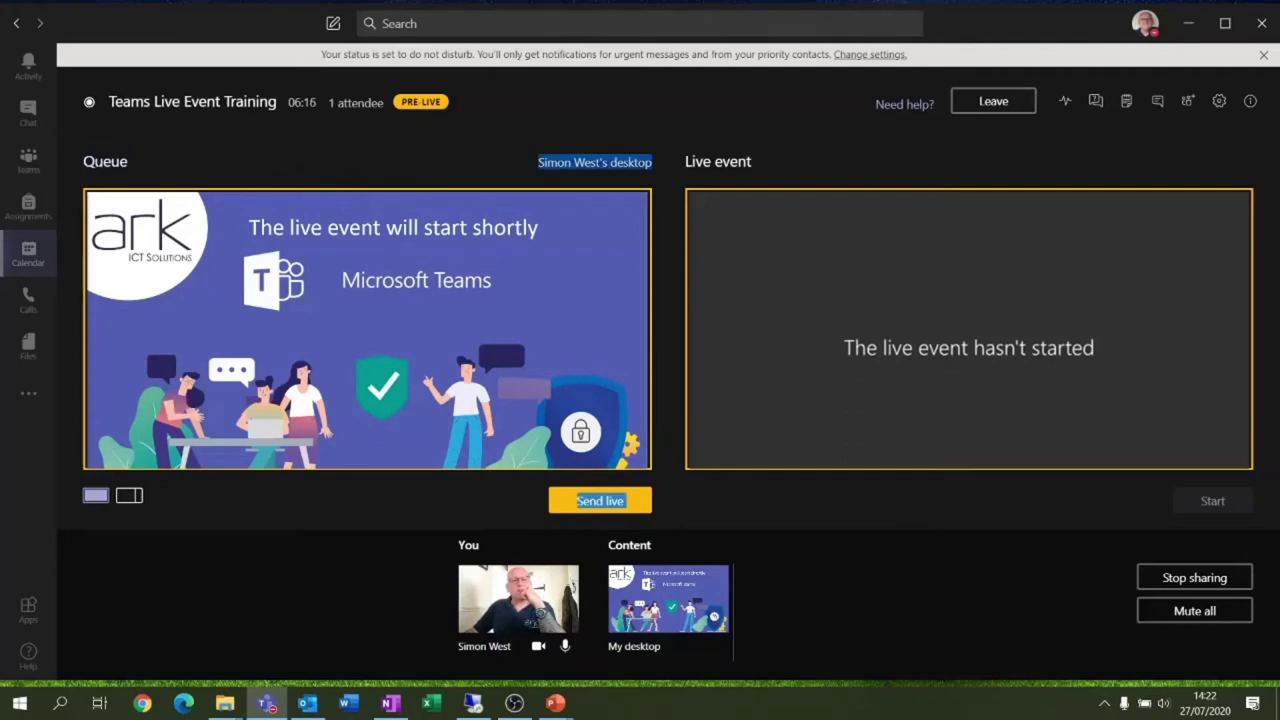
double_click(105, 161)
triple_click(718, 162)
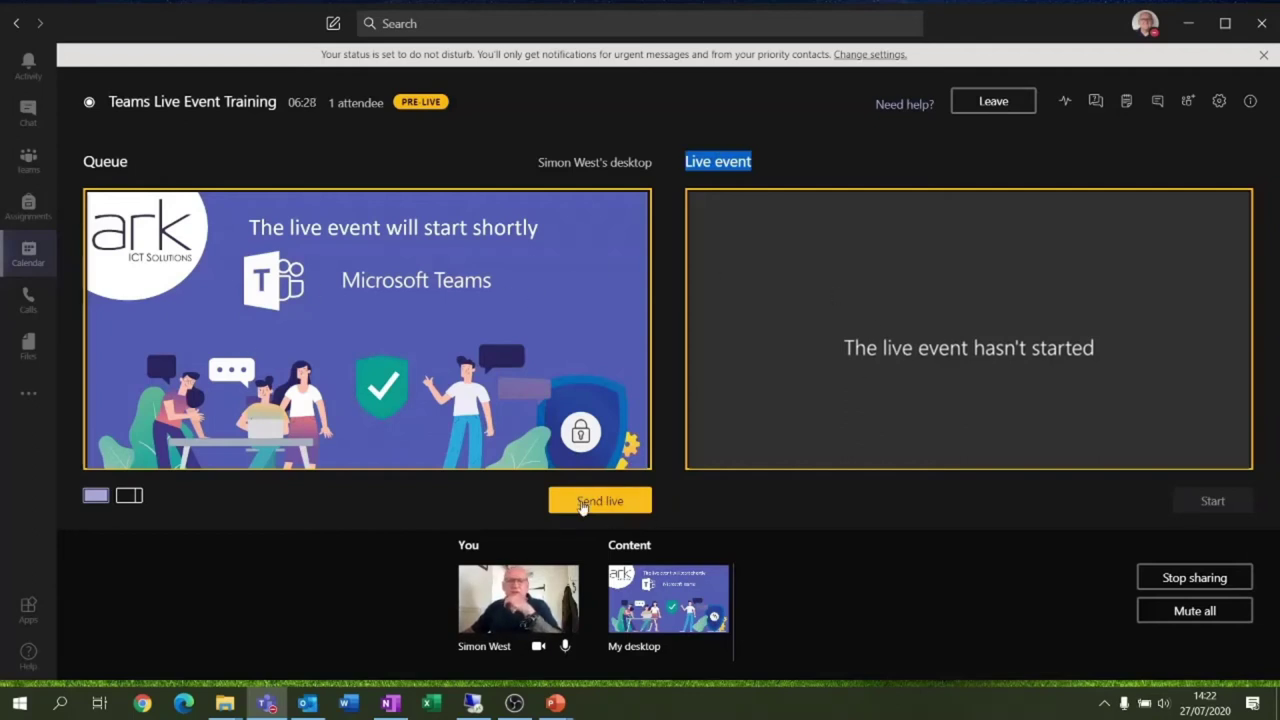
click(580, 502)
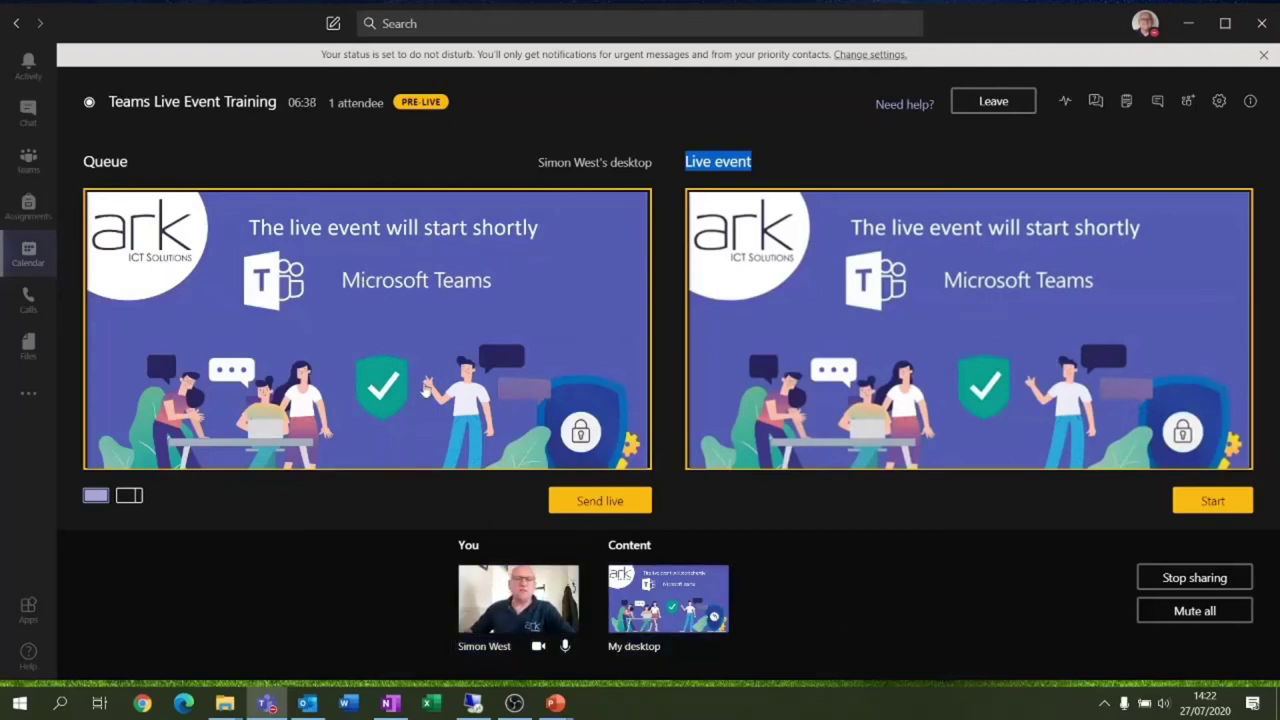
Queue the producer's camera feed and toggle the microphone off and back on
click(518, 603)
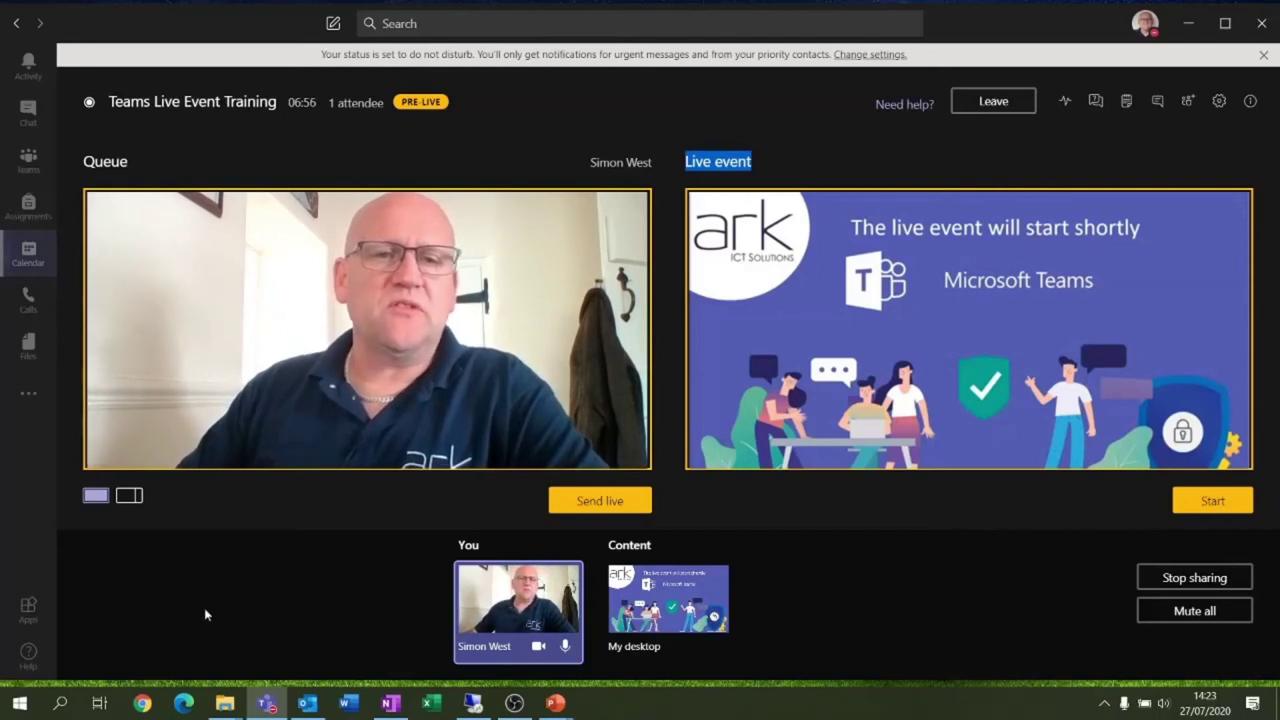
click(565, 646)
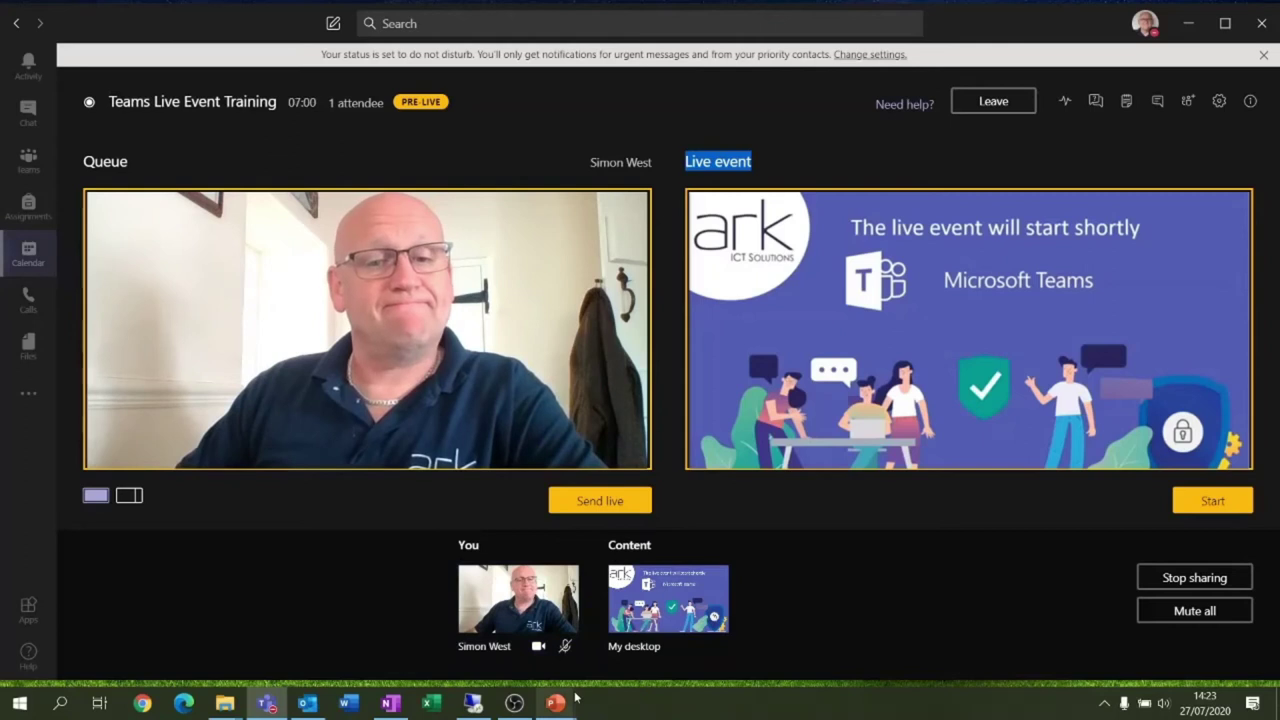
click(565, 646)
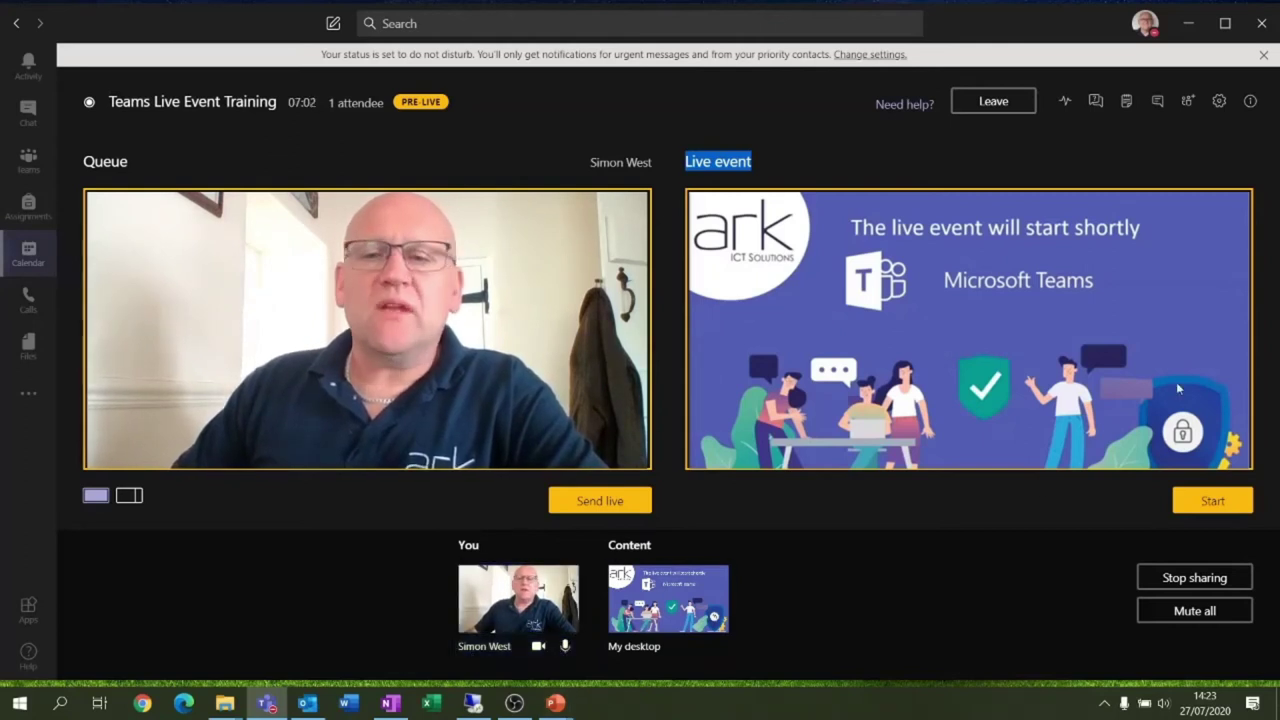
click(834, 171)
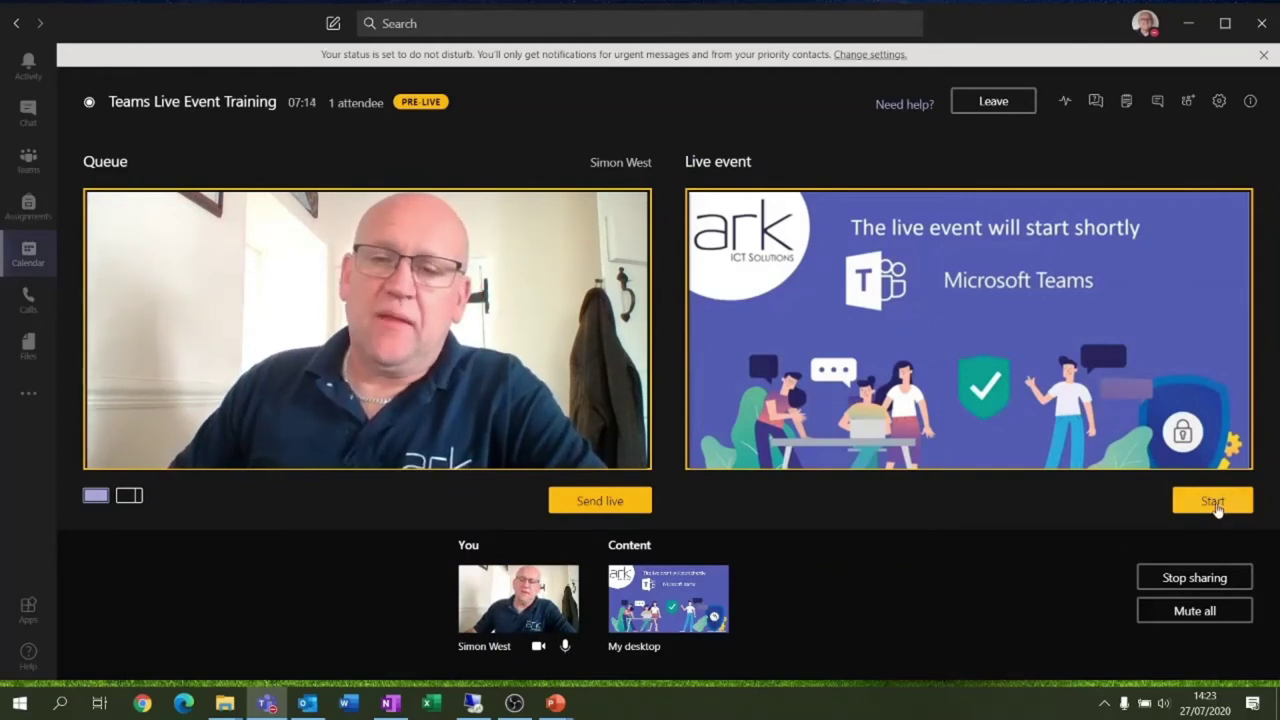
Start the live event, confirm with Continue, and send the camera feed live
click(1213, 503)
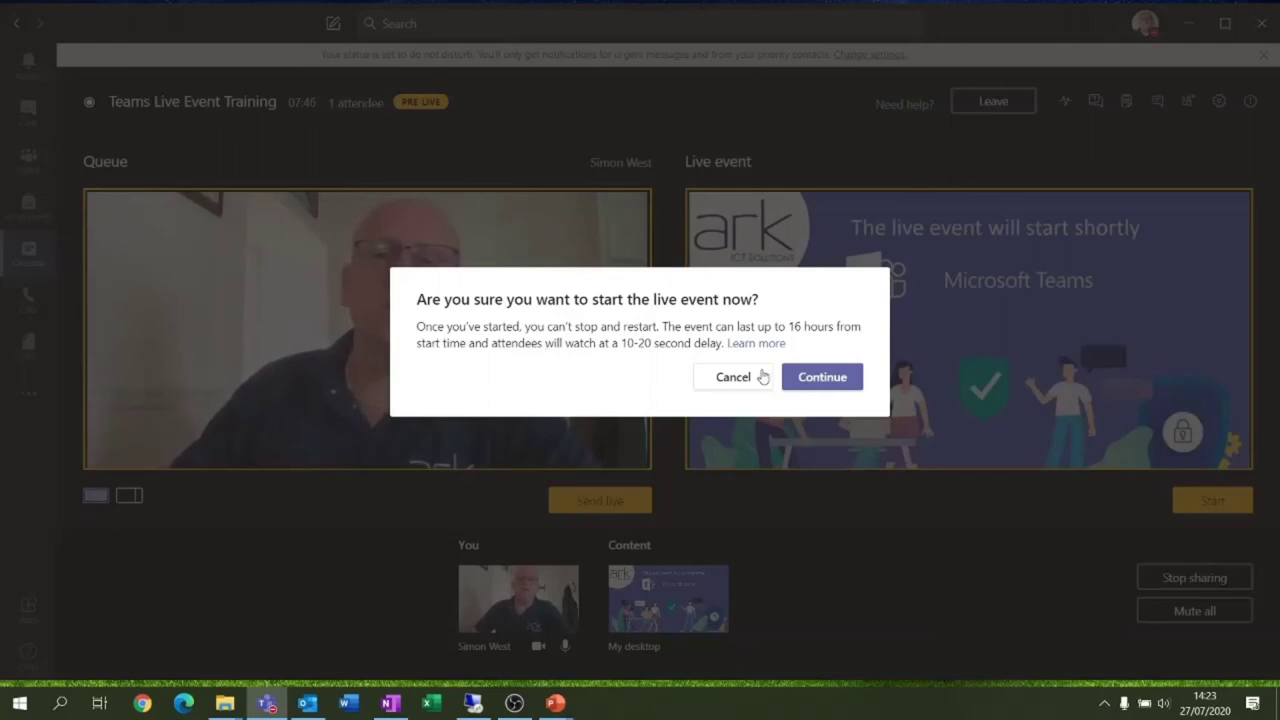
click(791, 379)
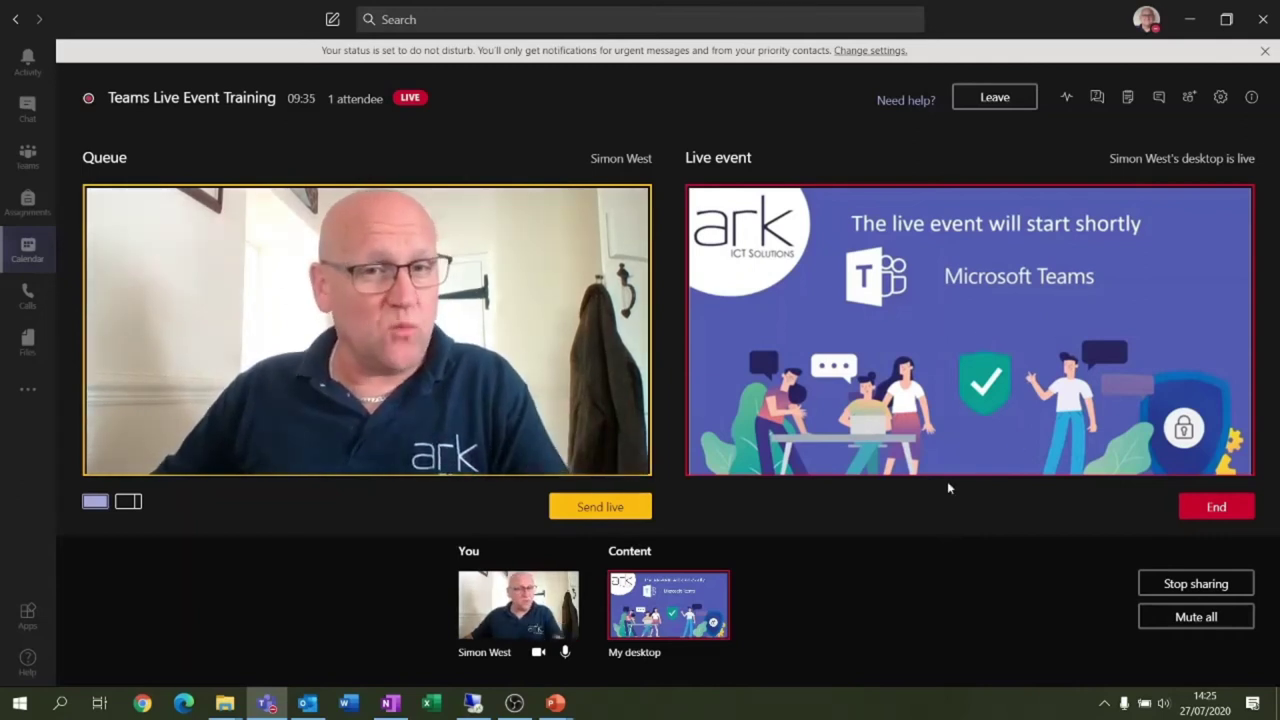
click(573, 505)
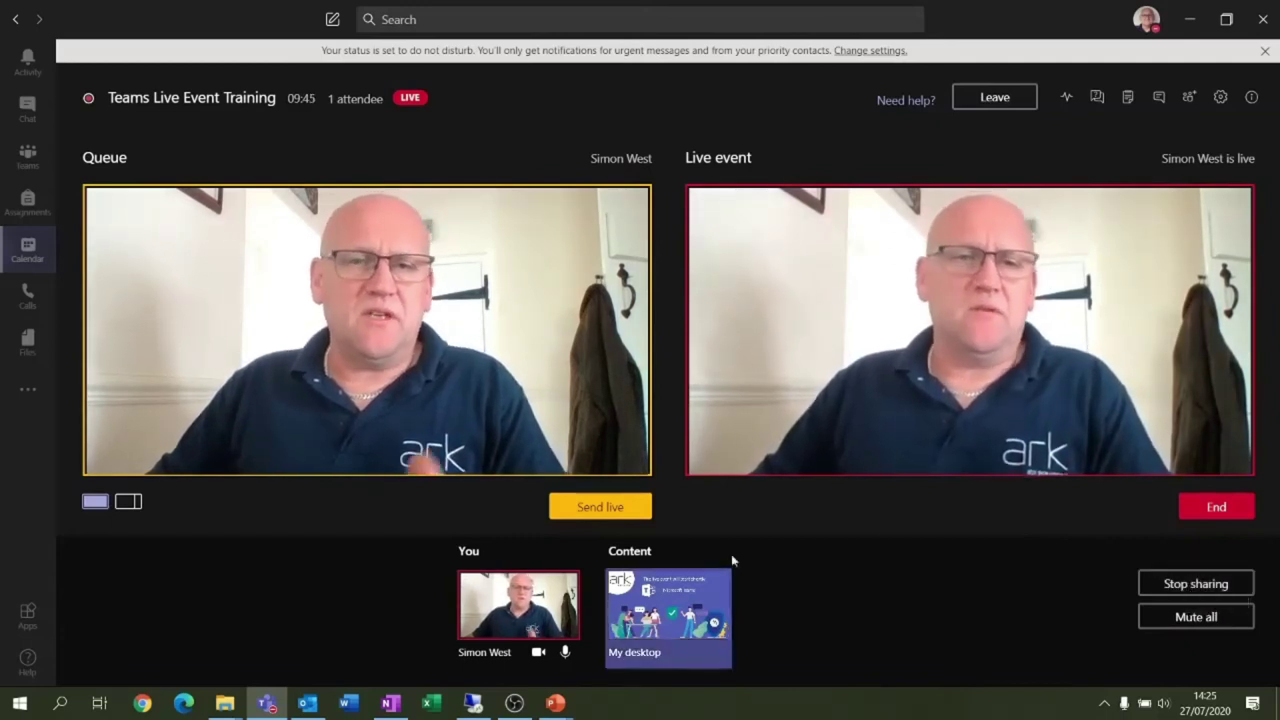
Stop sharing the desktop, close the Presentation1 deck, and bring up the share sources
click(1199, 590)
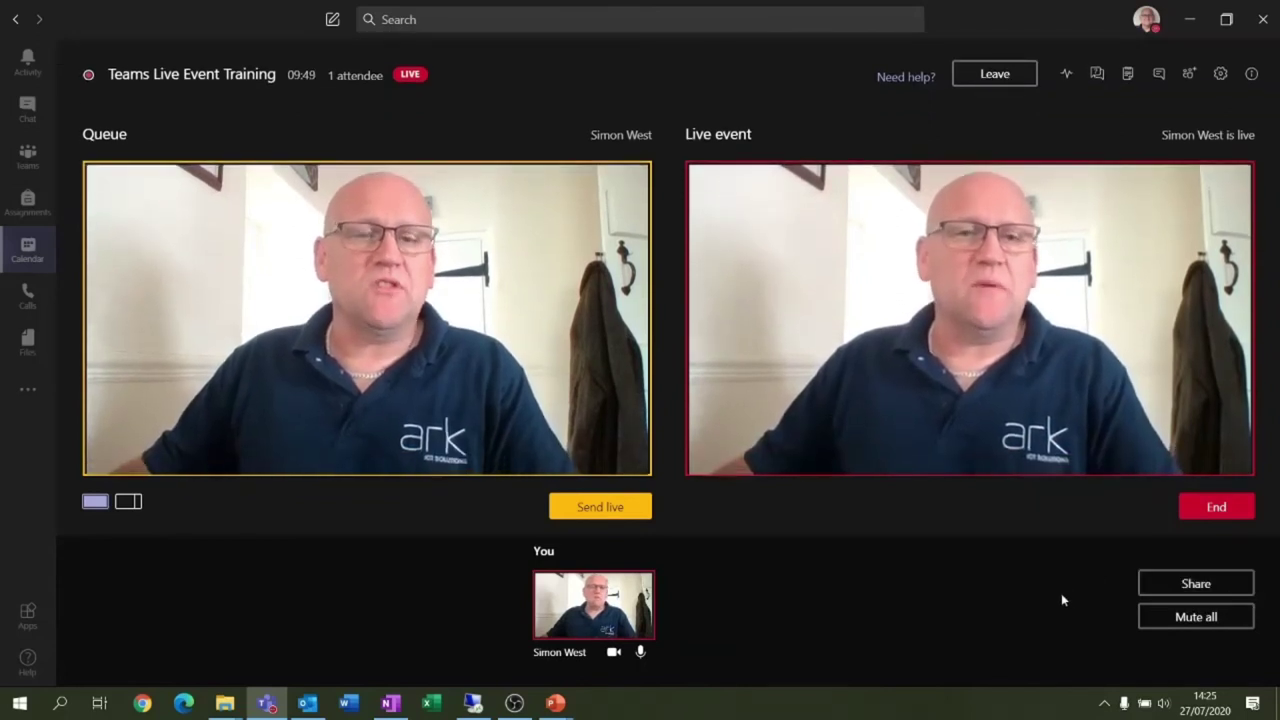
click(555, 703)
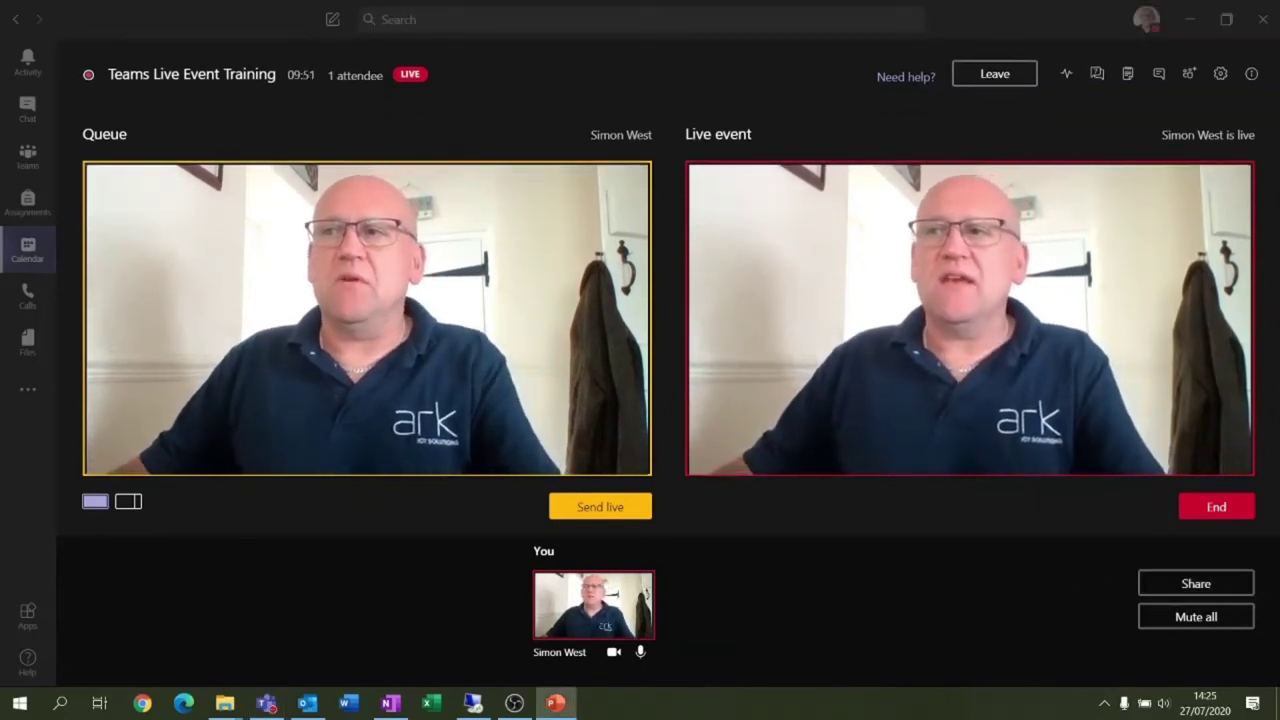
click(556, 704)
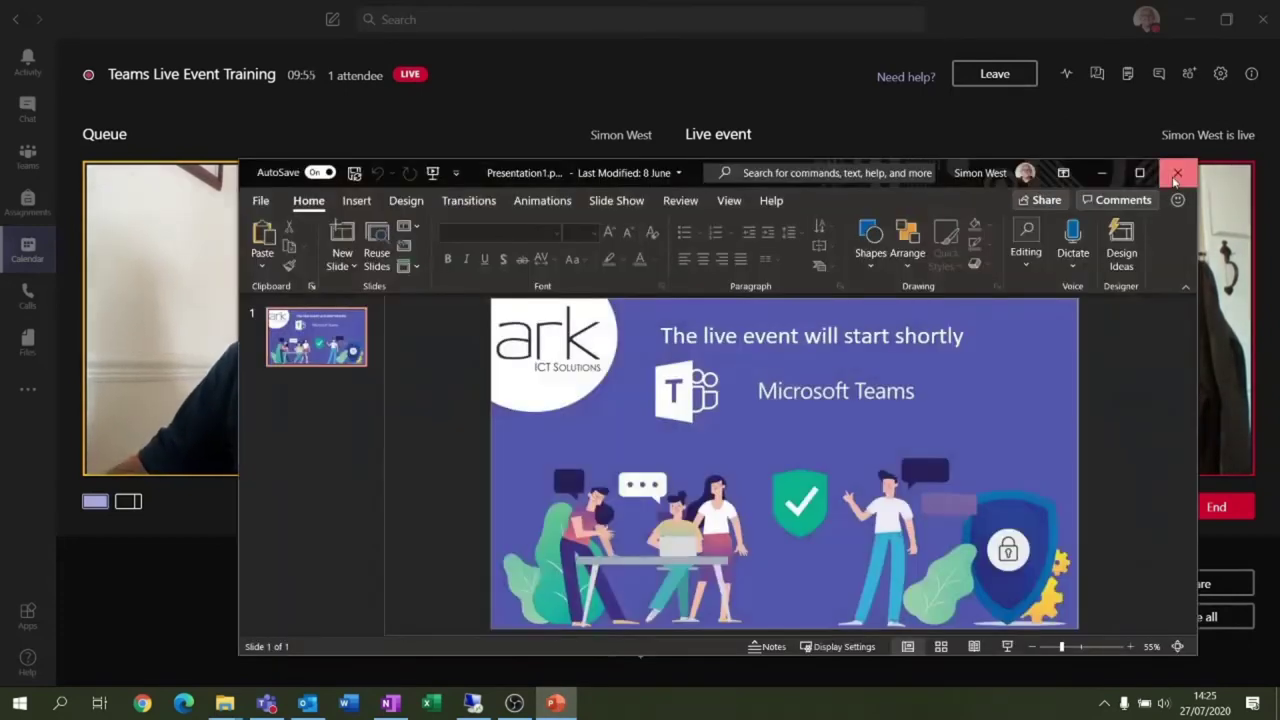
click(1175, 178)
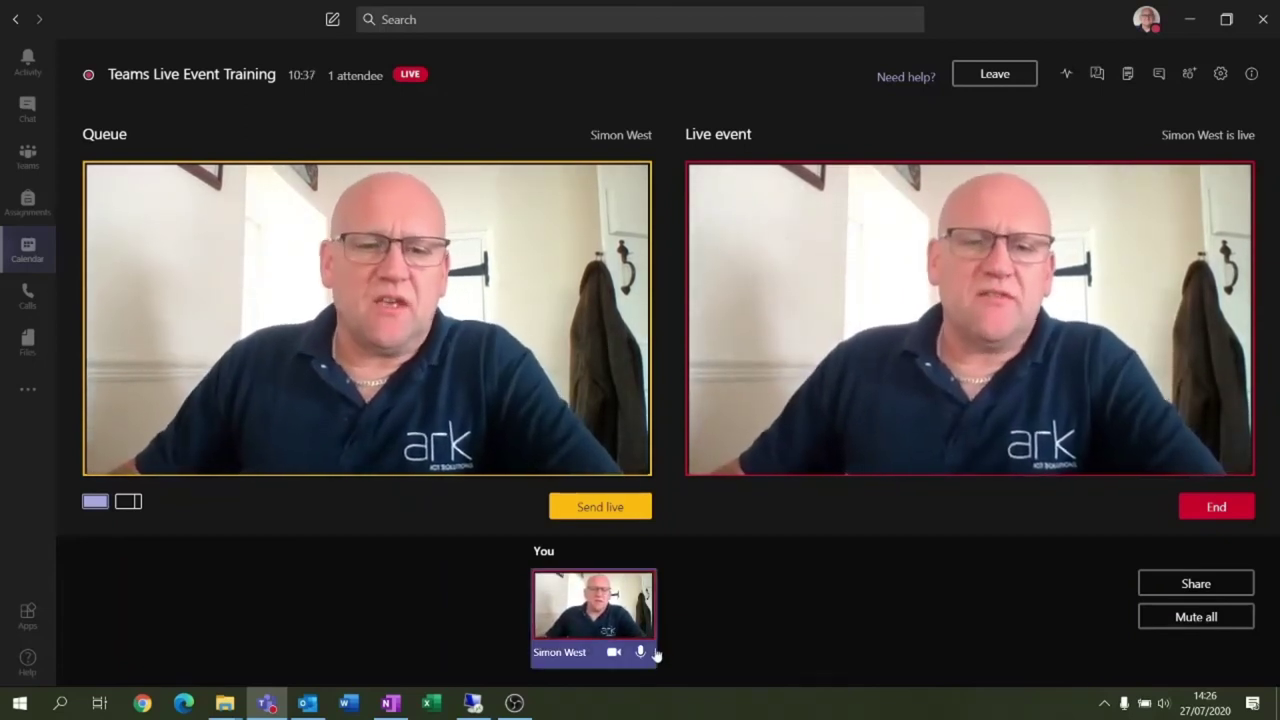
click(1201, 587)
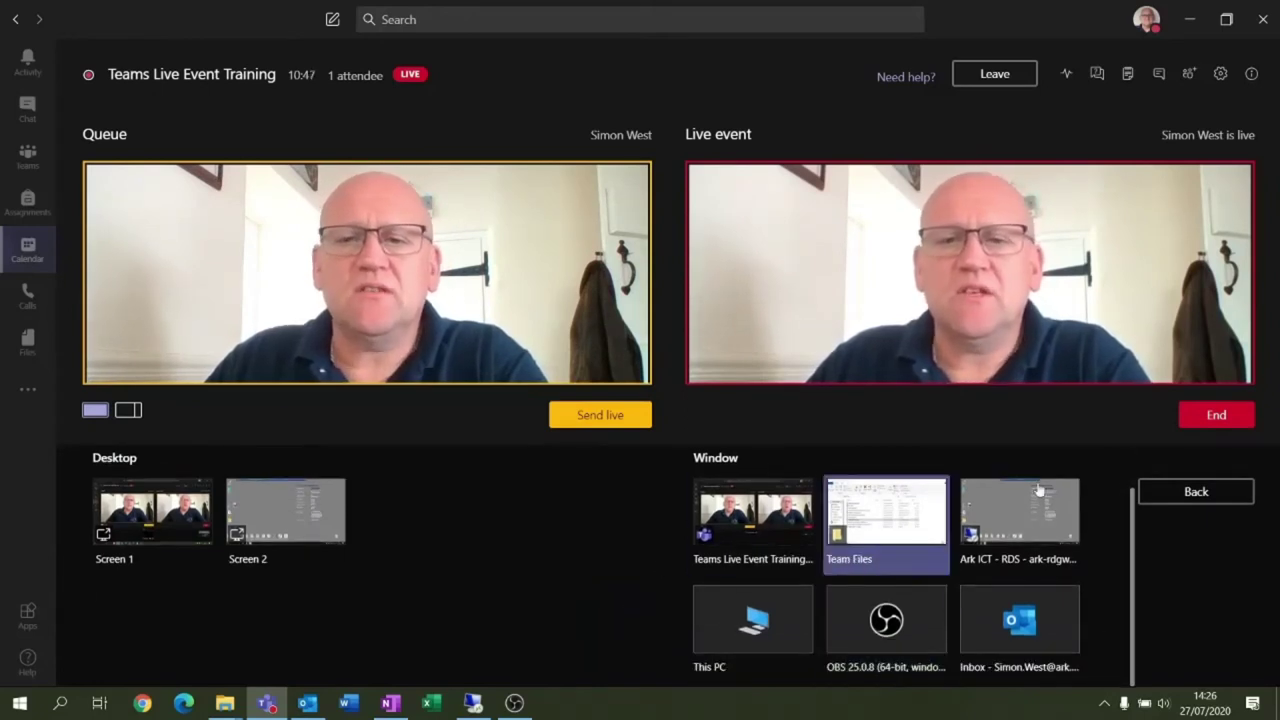
Back out of sharing and open Behaviourism.pptx from the Team Files folder
click(1157, 491)
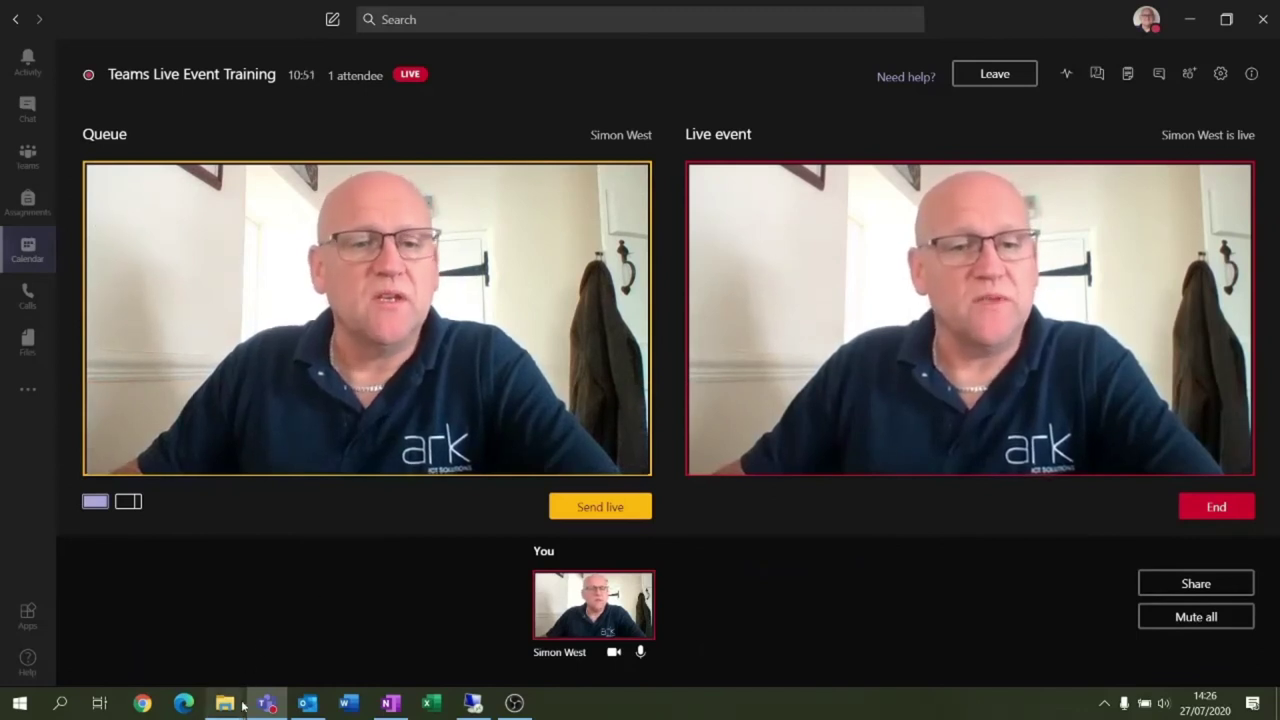
mouse_move(228, 704)
click(315, 625)
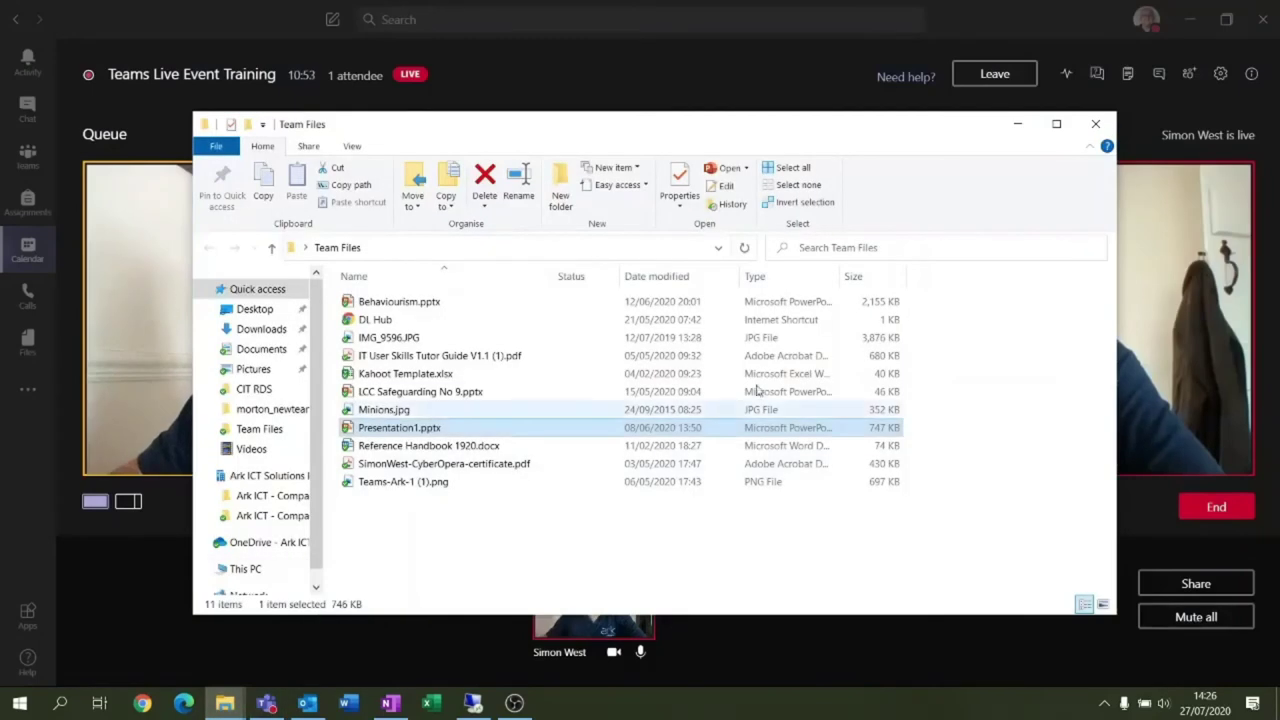
click(466, 303)
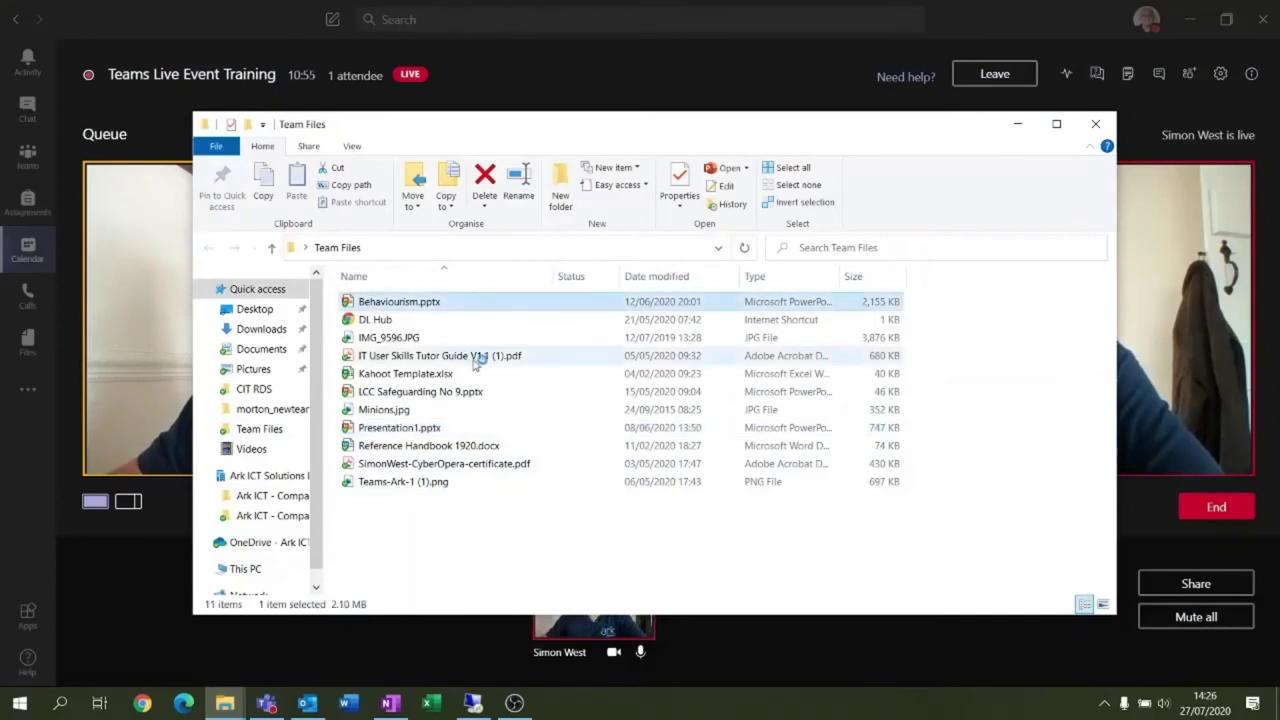
key(Return)
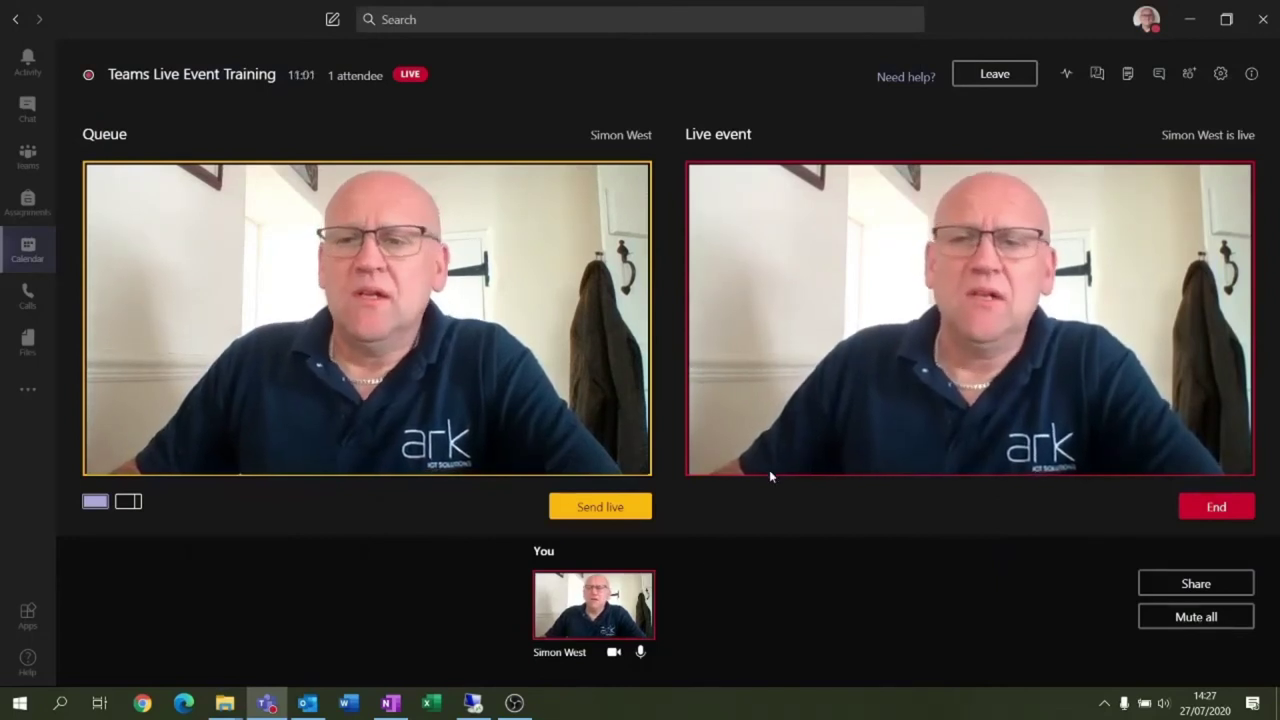
Share the Behaviourism.pptx PowerPoint window and move it up and left
click(1195, 590)
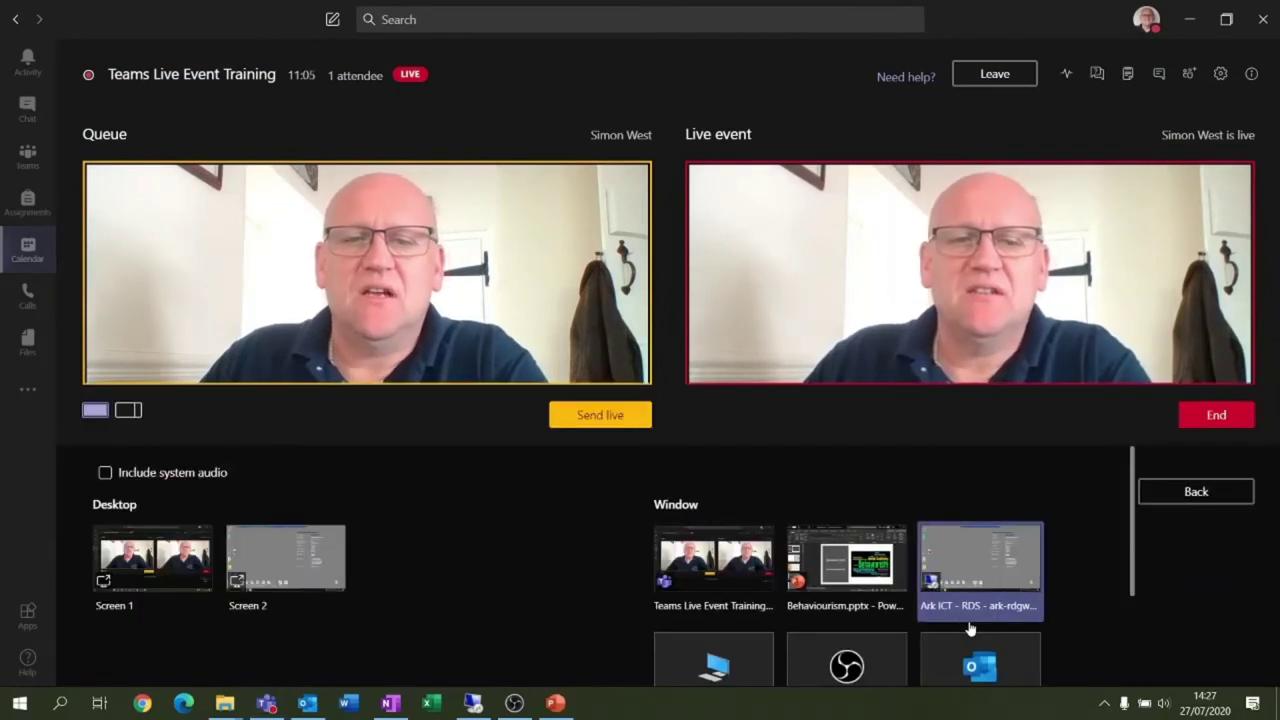
click(889, 578)
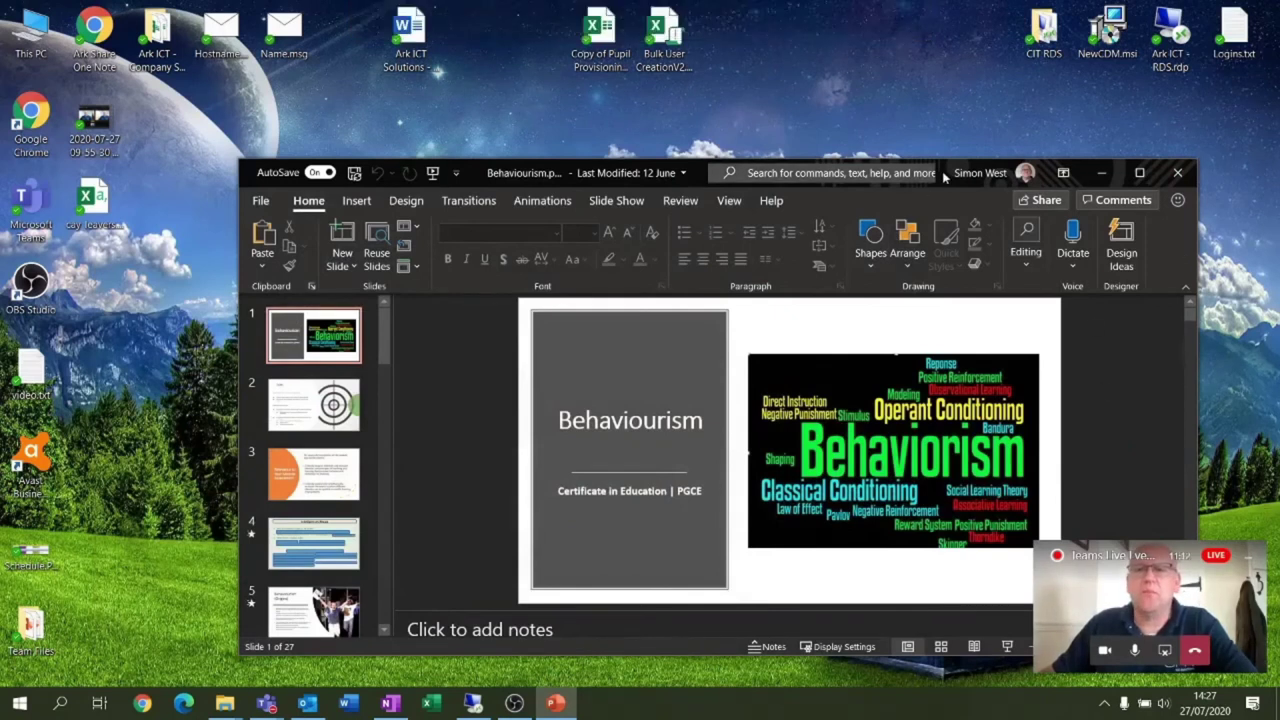
drag(942, 174, 852, 88)
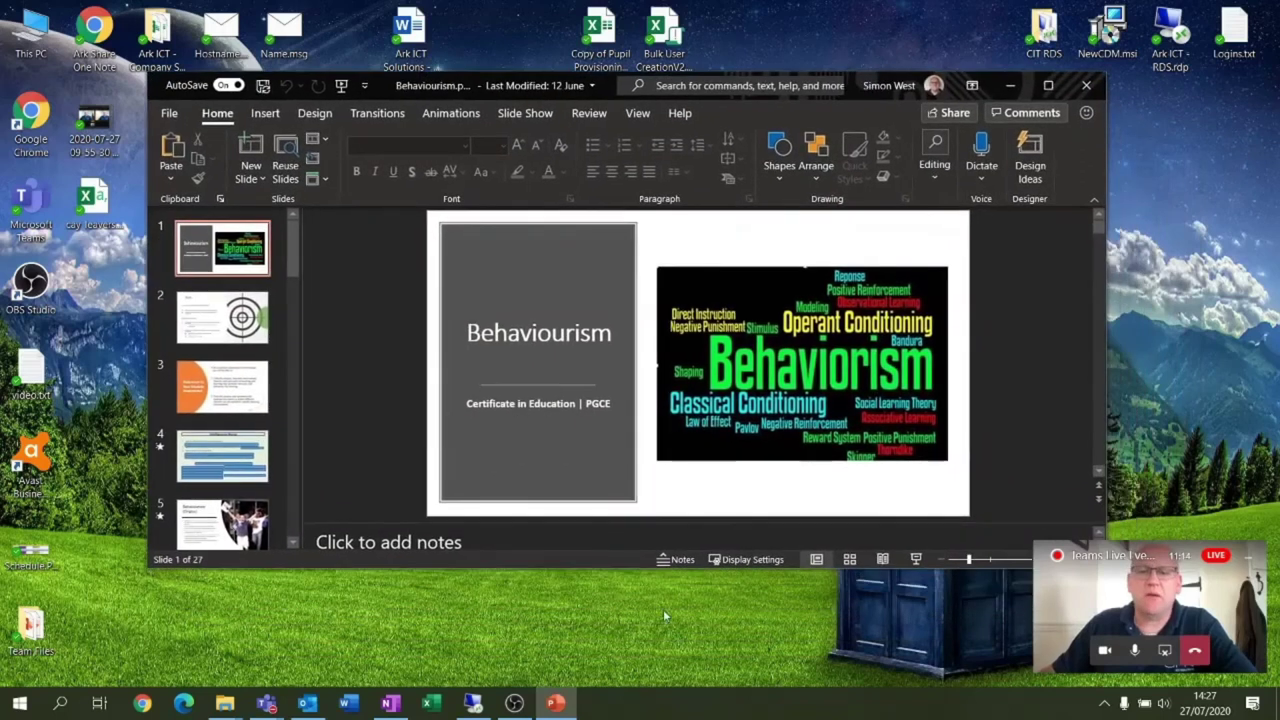